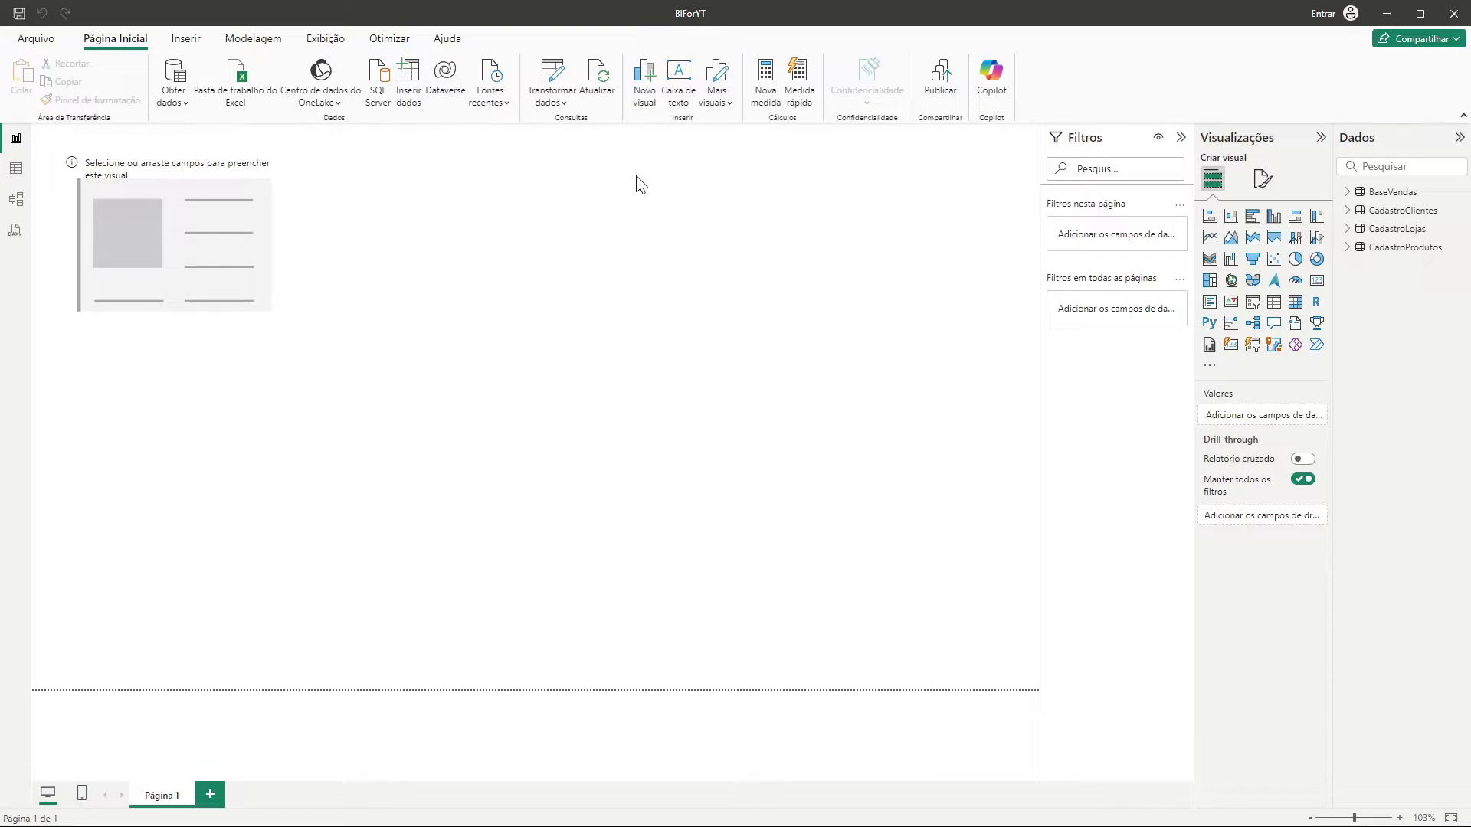
Open the Power Query Editor, then view the dCalendarioGenerica script in Notepad and move its window out of the way.
click(554, 70)
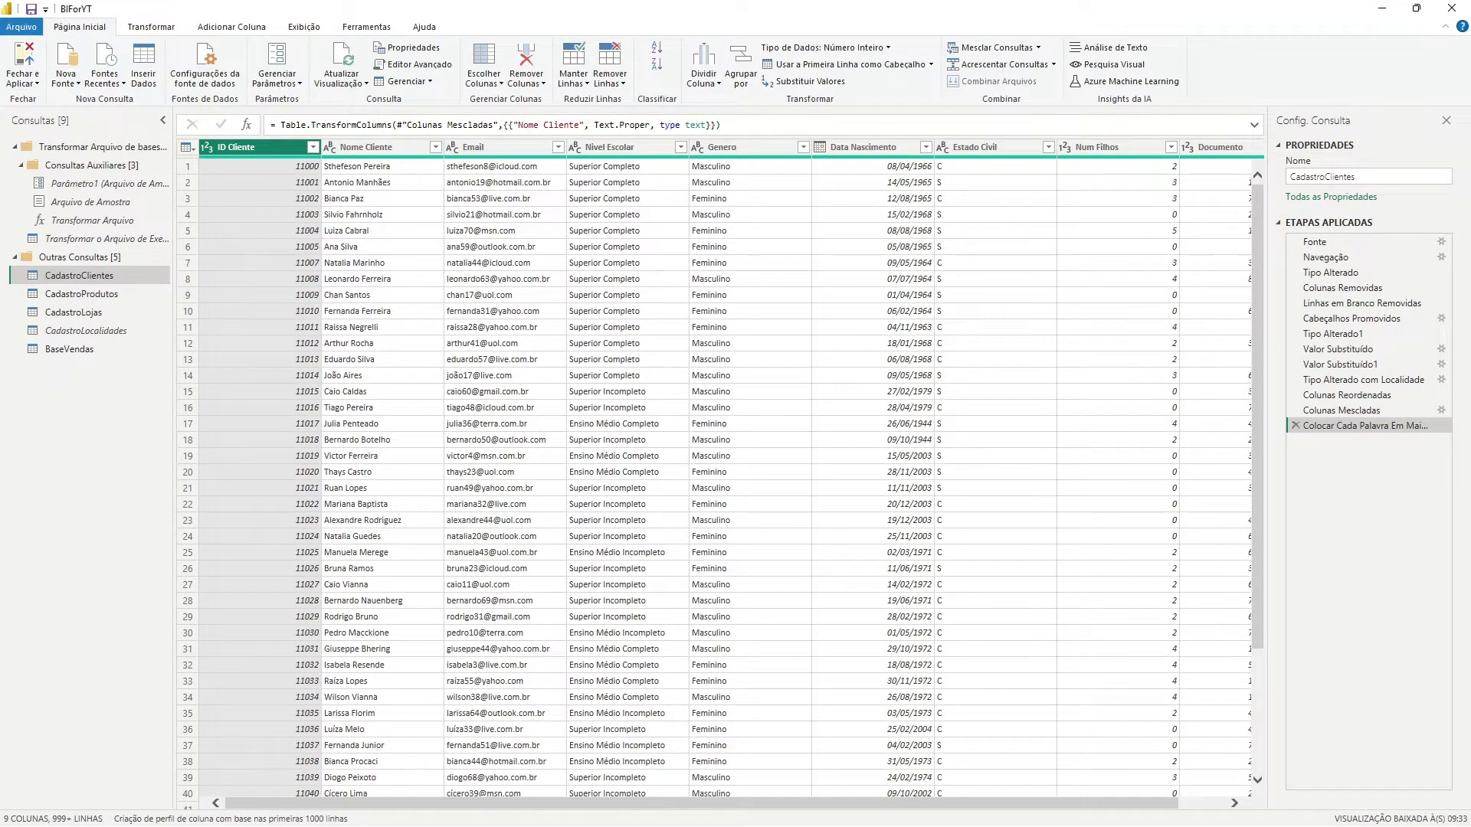
key(alt+Tab)
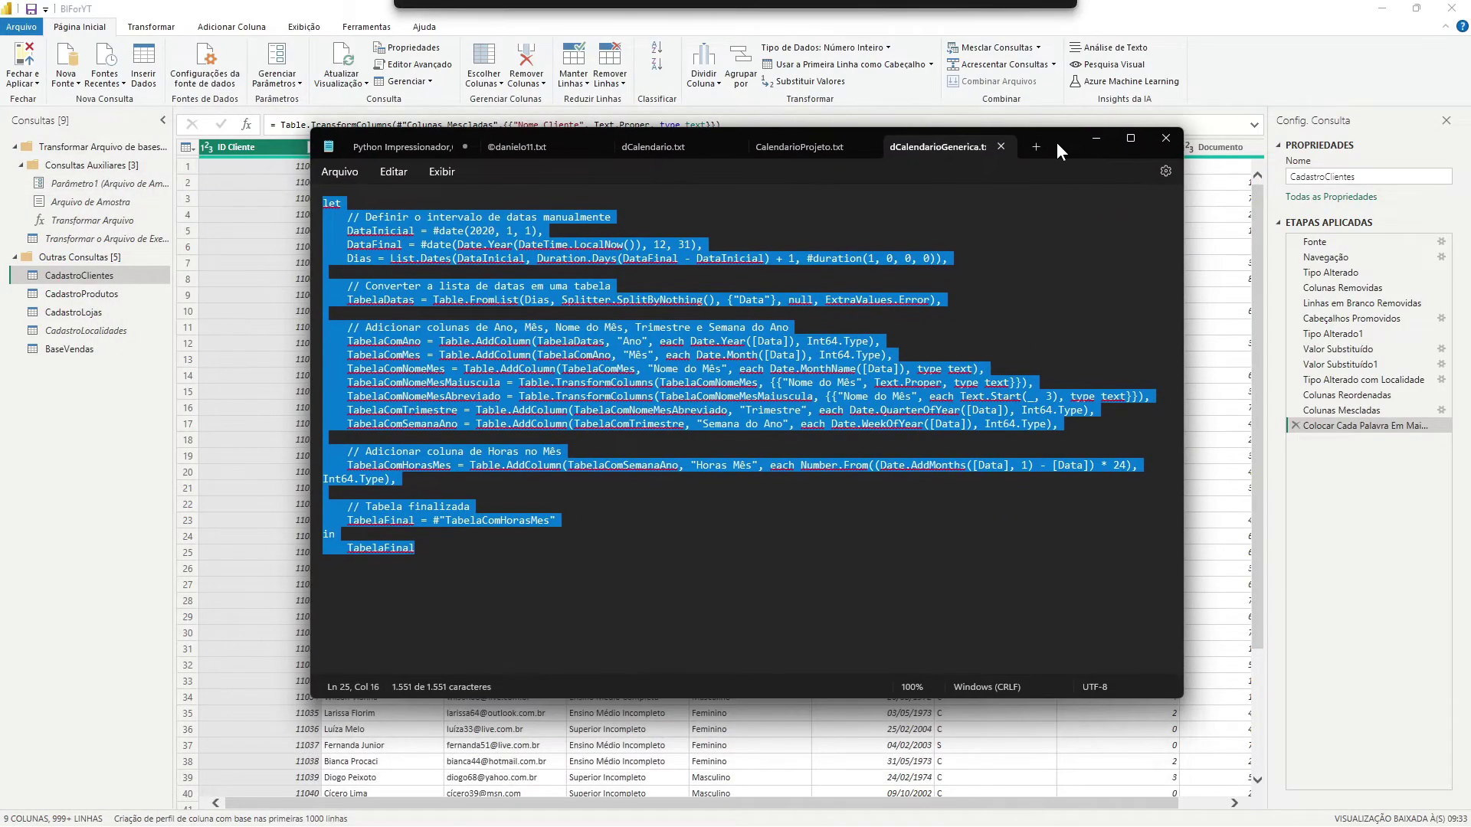
drag(1056, 141, 0, 46)
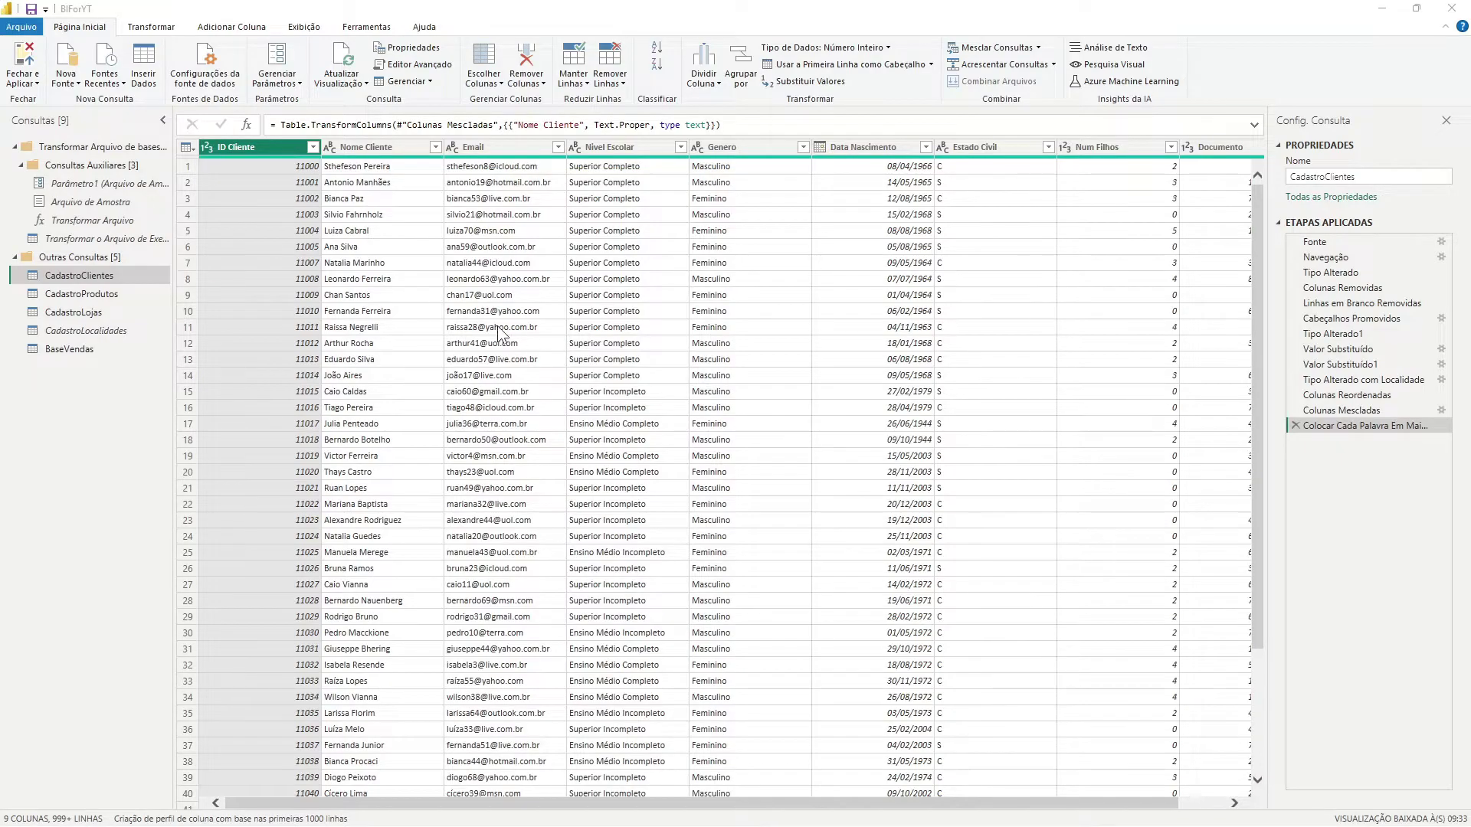
Create a new blank query (Consulta Nula) in the Power Query Editor.
click(69, 371)
click(72, 81)
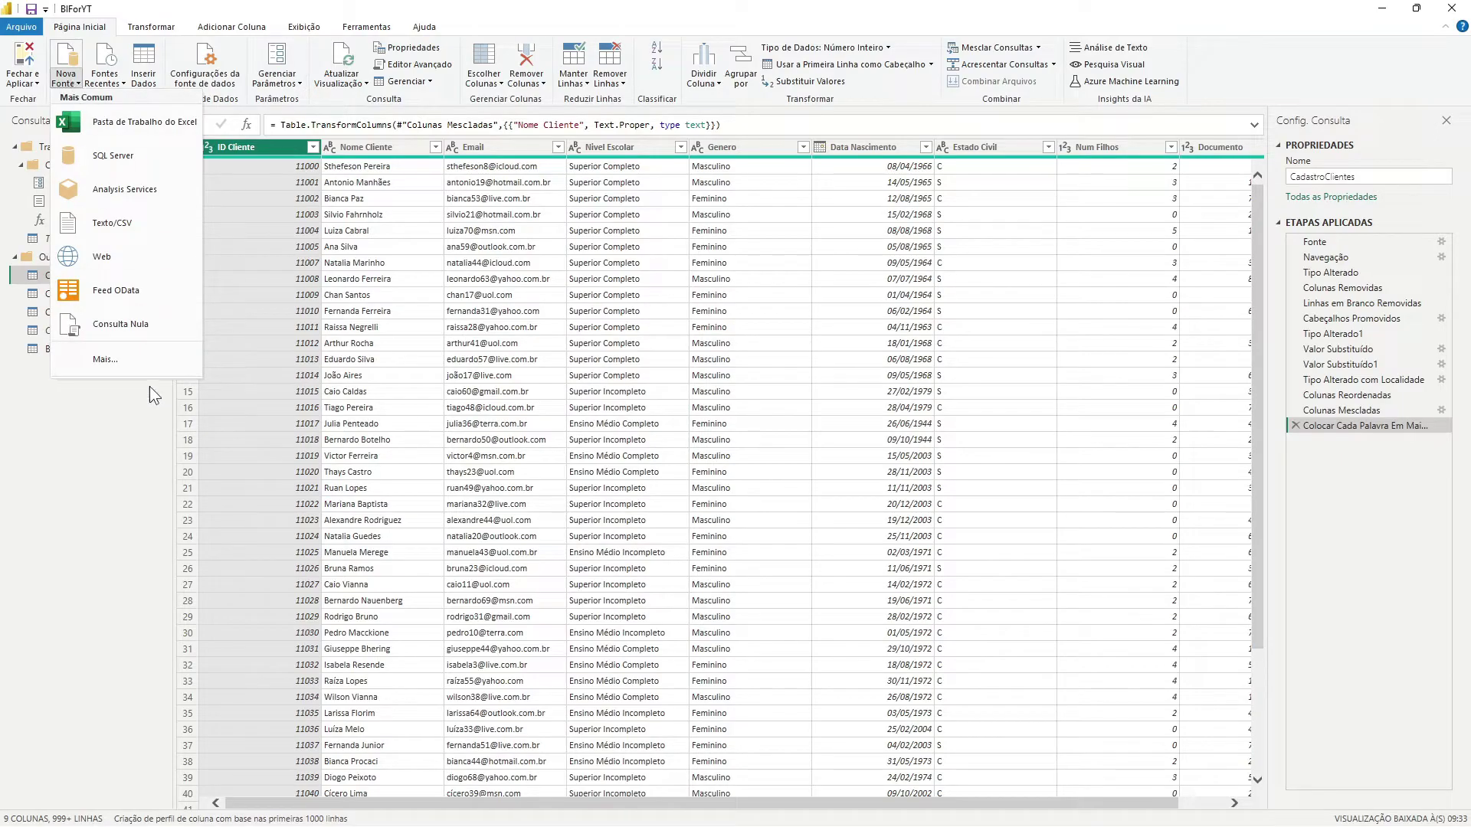
click(113, 326)
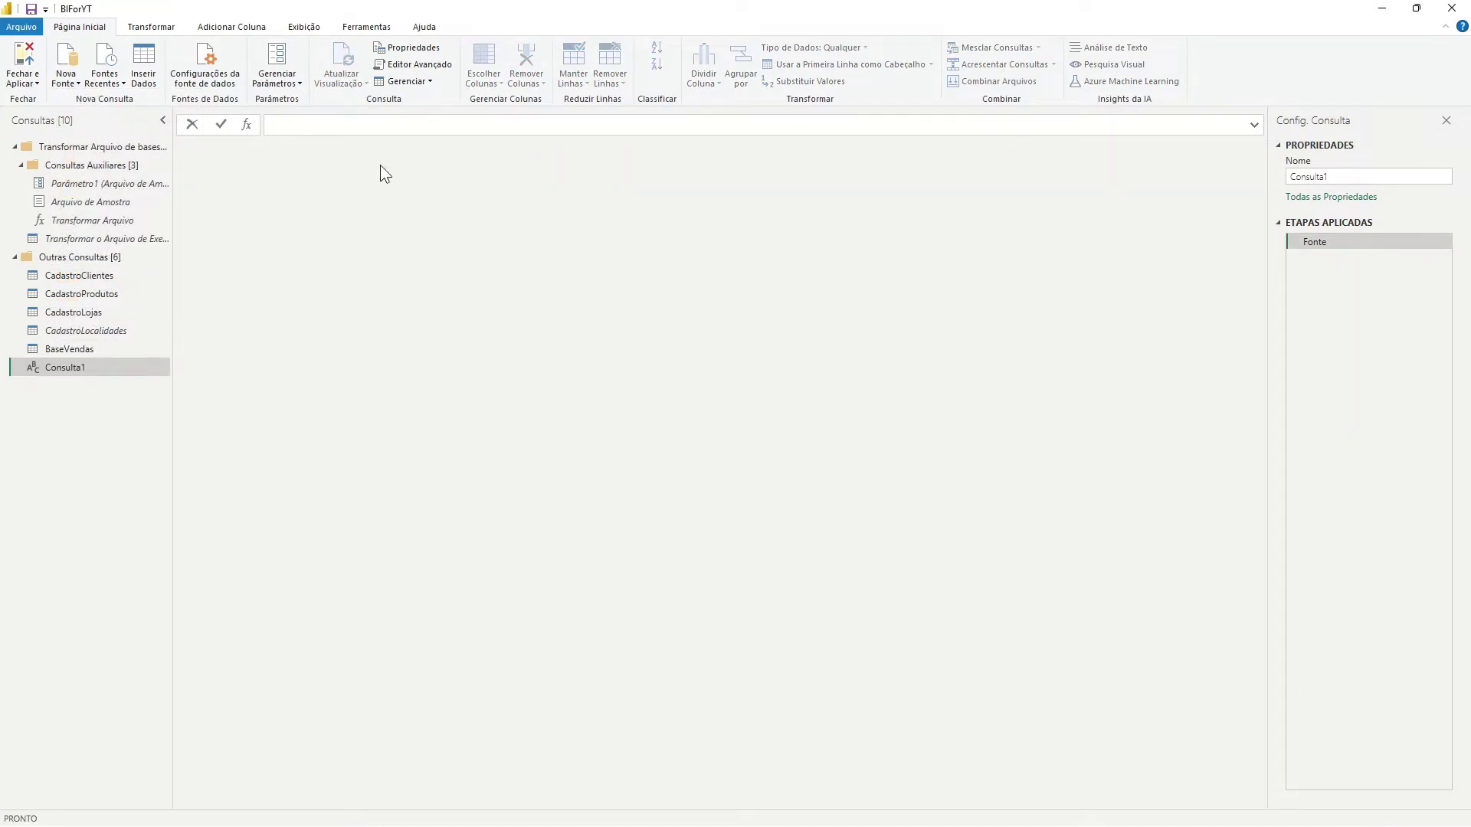
Replace the whole code of Consulta1 in the Advanced Editor with the copied generic calendar script and apply it.
click(415, 61)
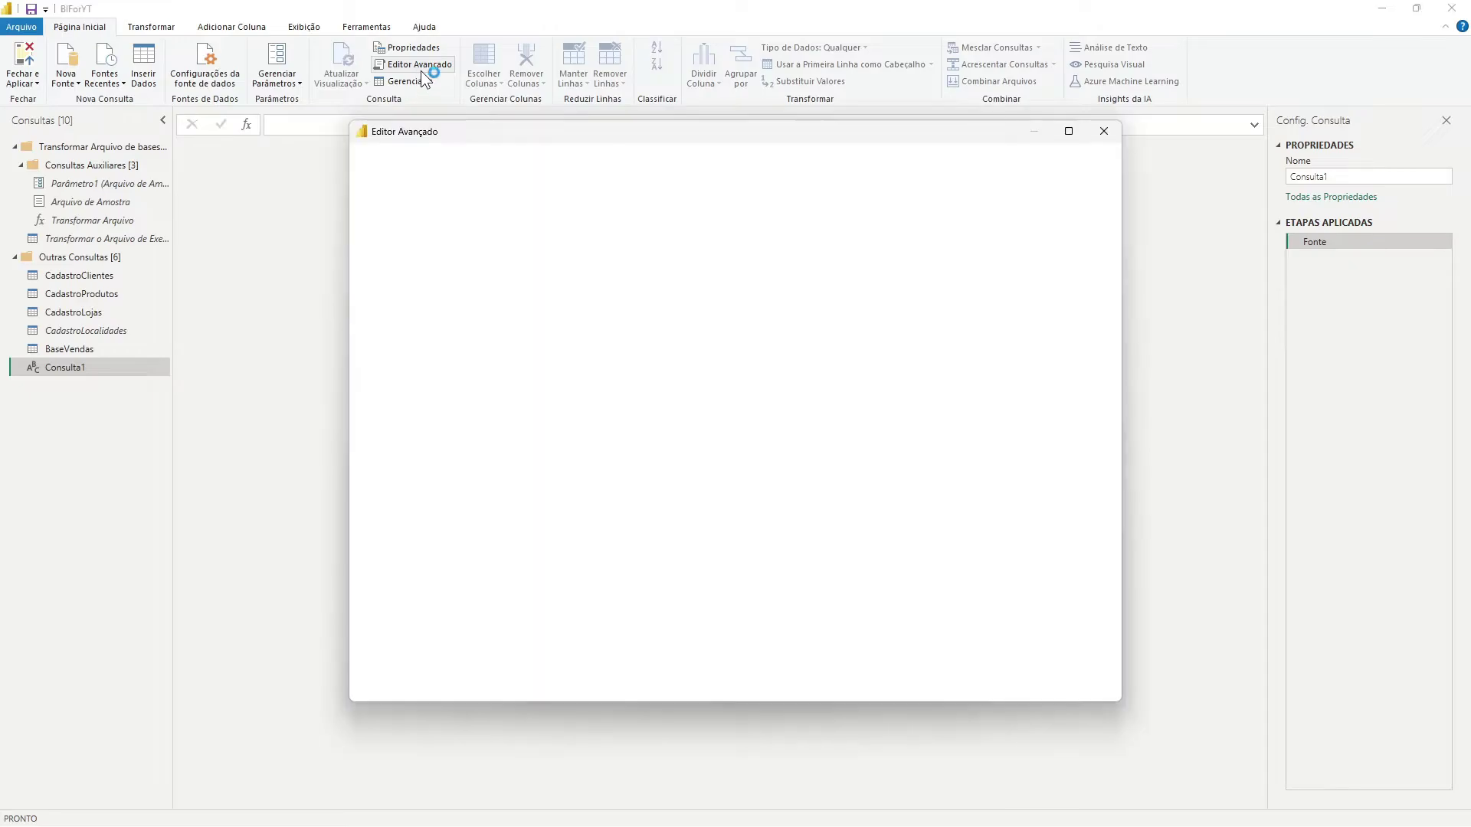
drag(545, 127, 490, 92)
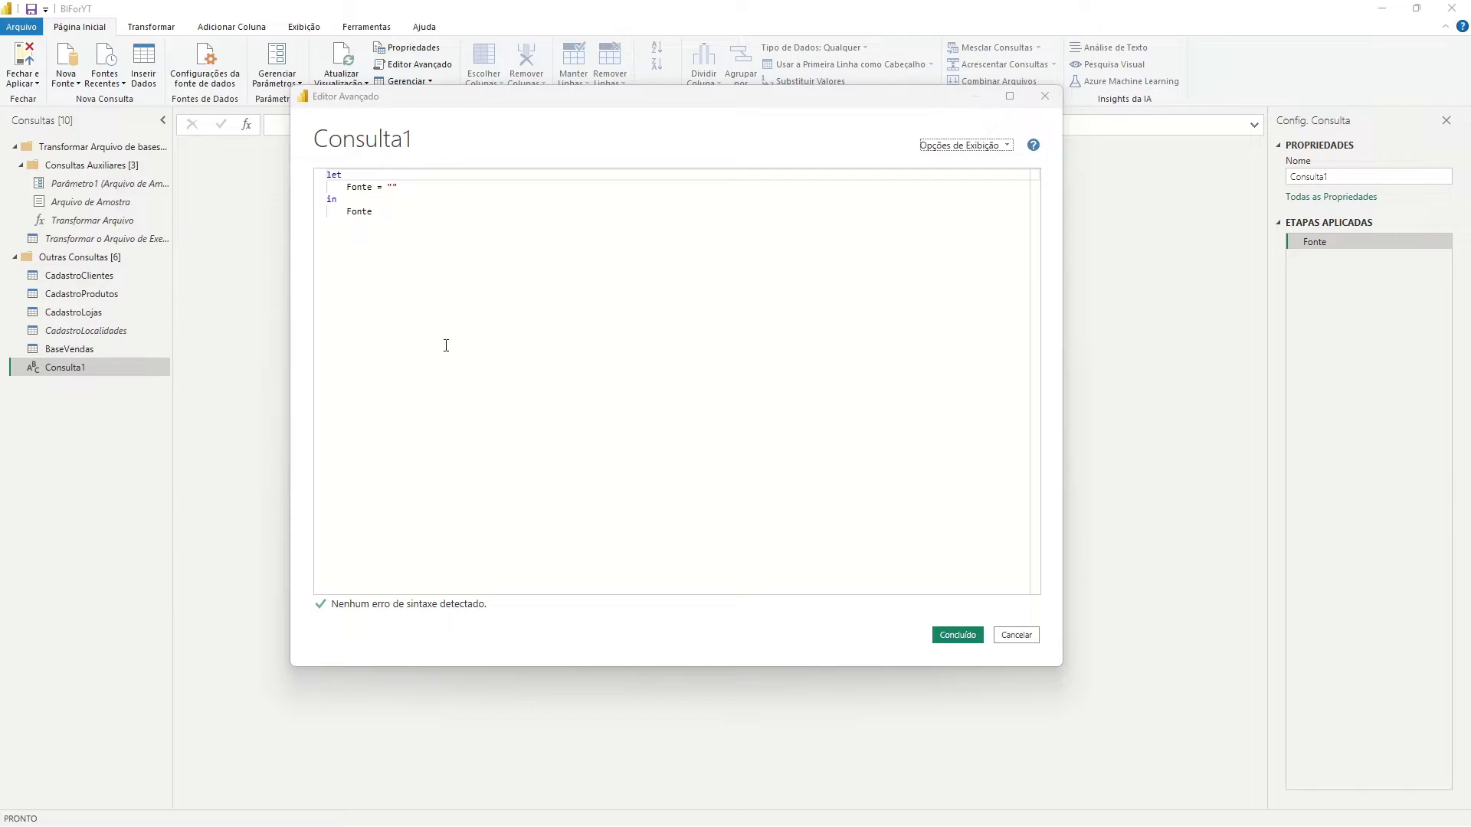
click(451, 223)
key(ctrl+a)
key(ctrl+v)
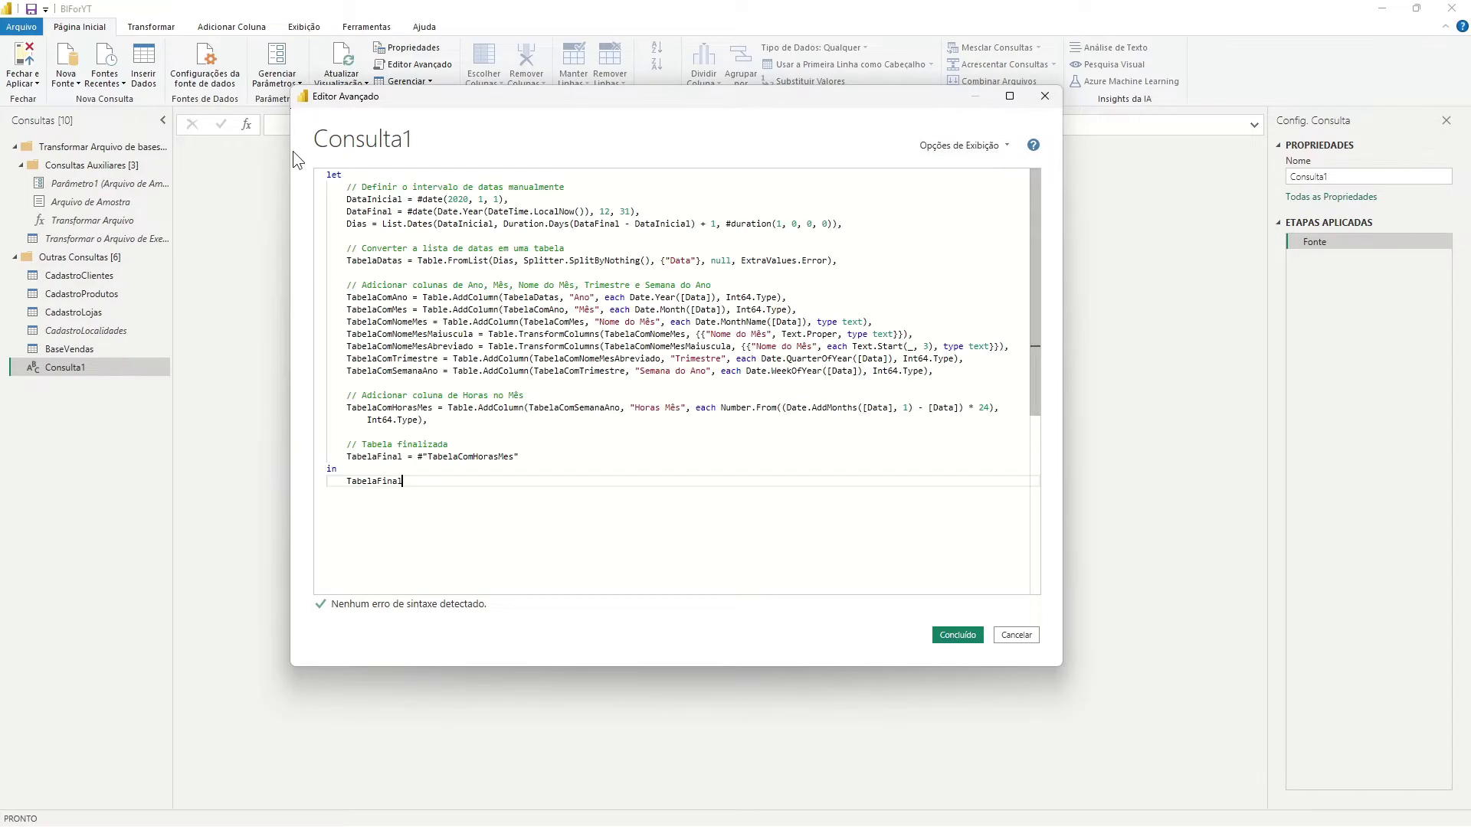
click(968, 638)
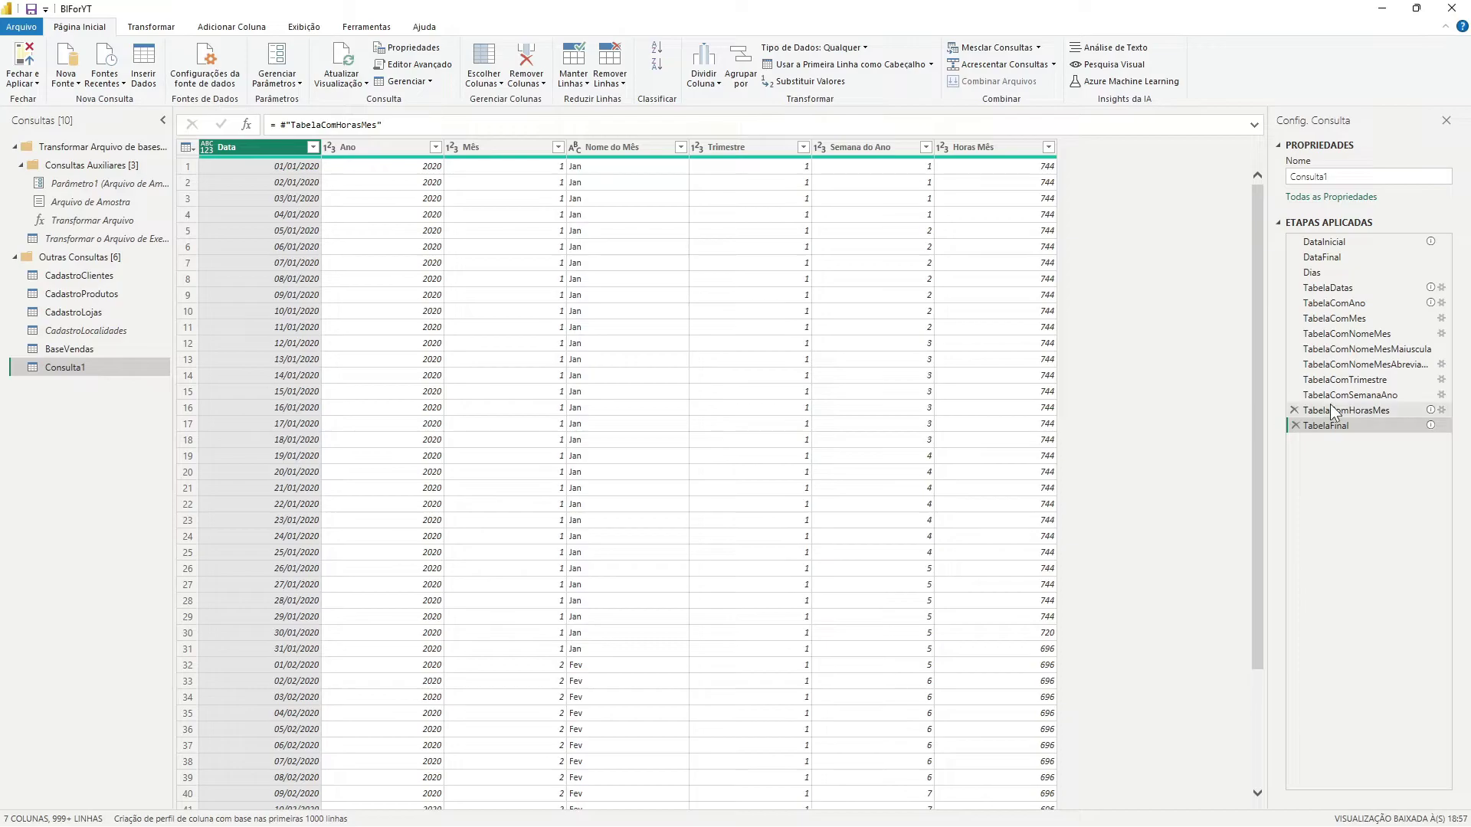
Examine how DataInicial and DataFinal are defined in the calendar script of Consulta1, leaving the code unchanged.
click(420, 65)
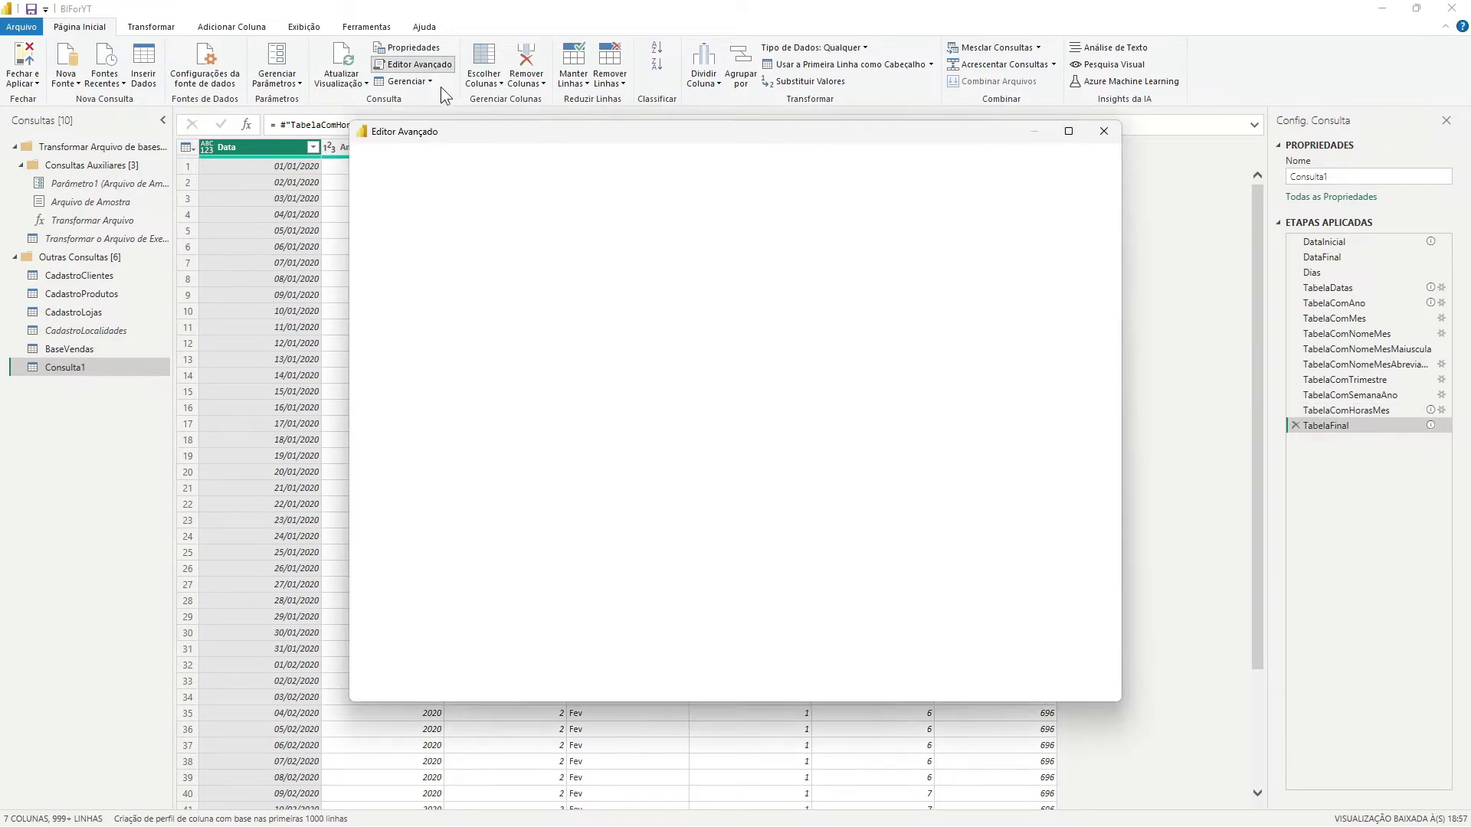
drag(528, 235, 508, 235)
click(547, 247)
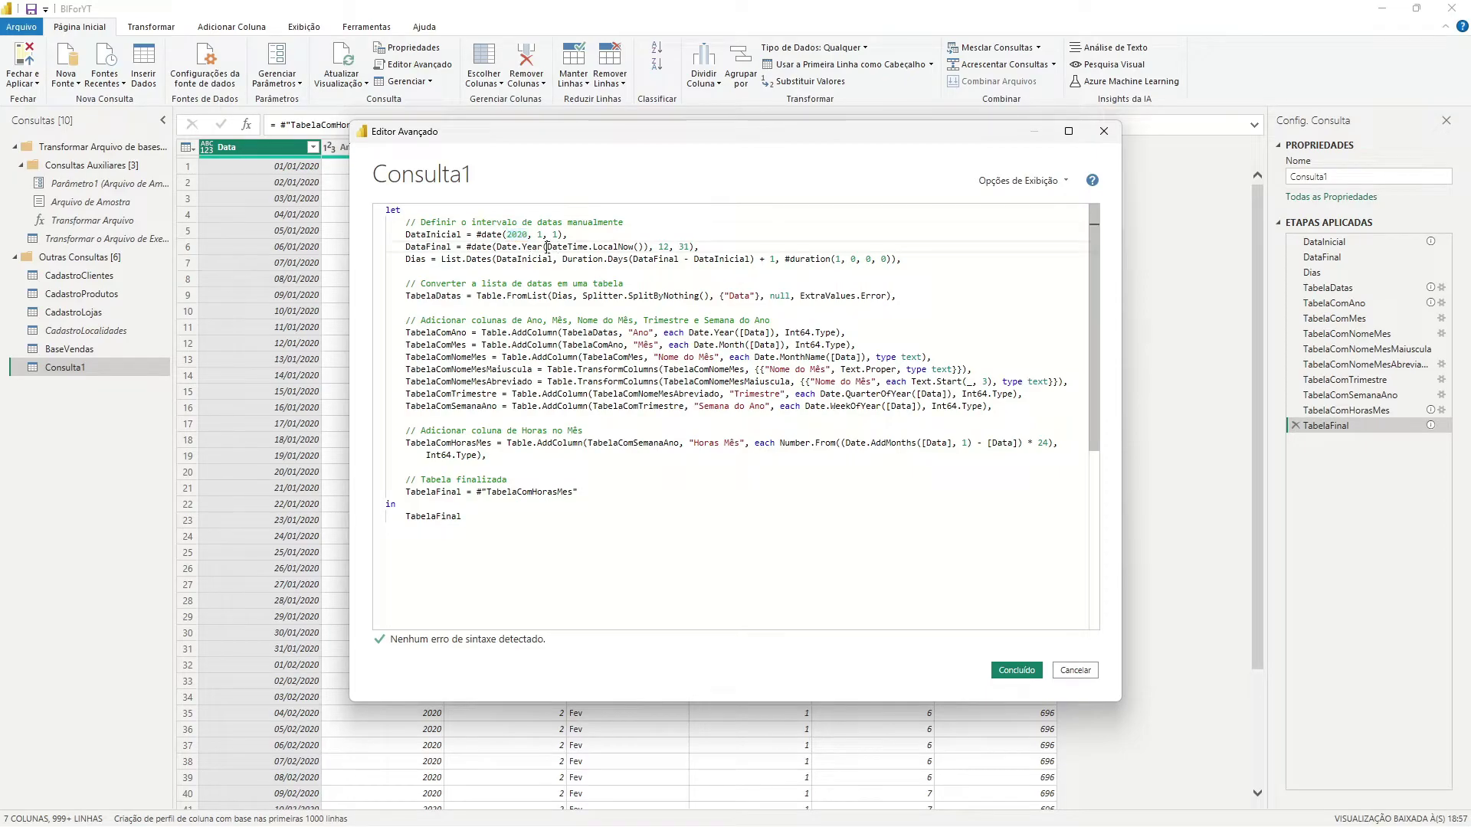
drag(648, 247, 500, 247)
double_click(663, 247)
click(524, 234)
double_click(524, 235)
click(1078, 669)
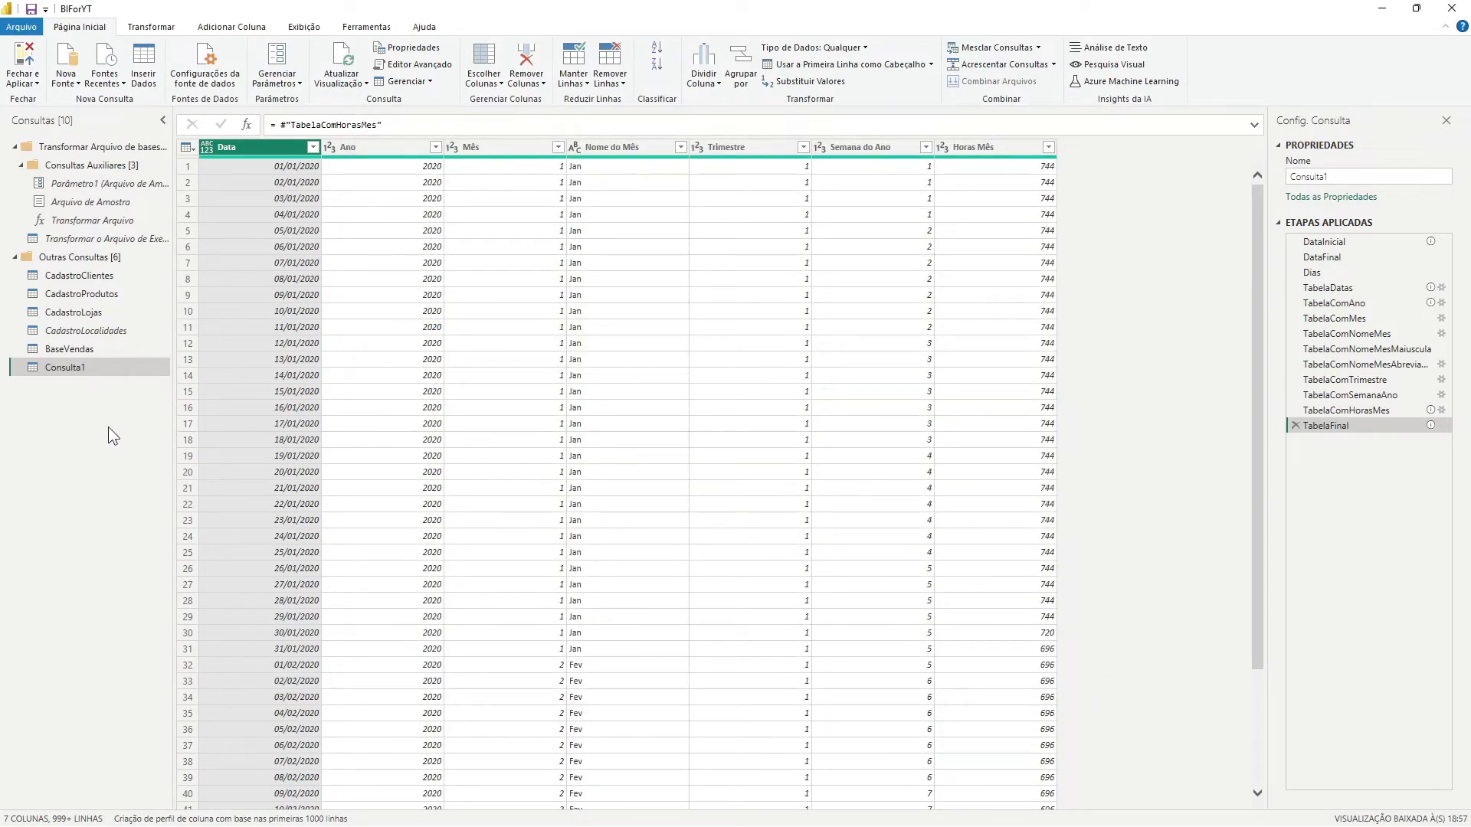
Delete the Consulta1 query holding the generic calendar script.
right_click(83, 368)
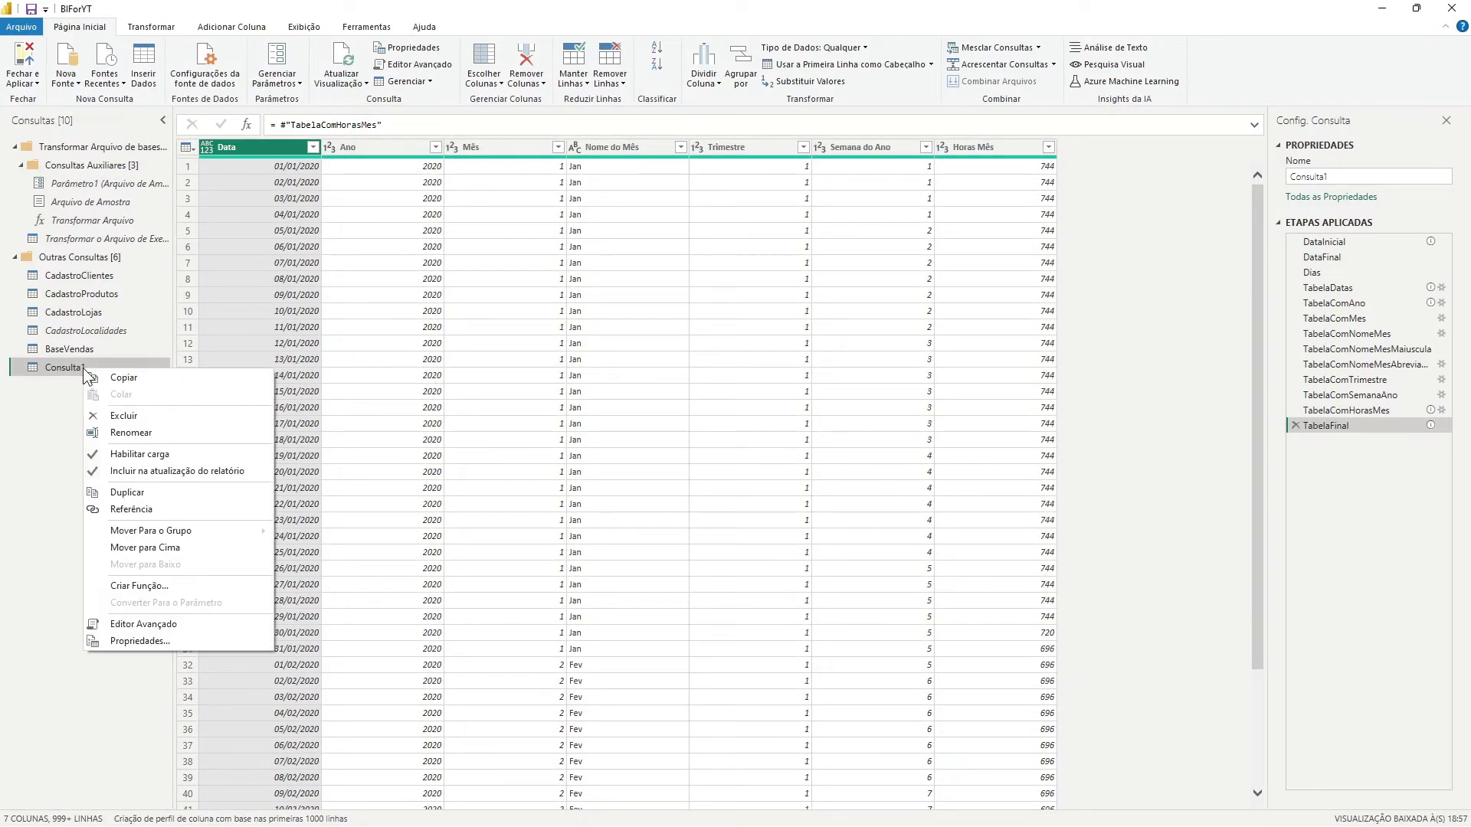
click(135, 416)
click(787, 451)
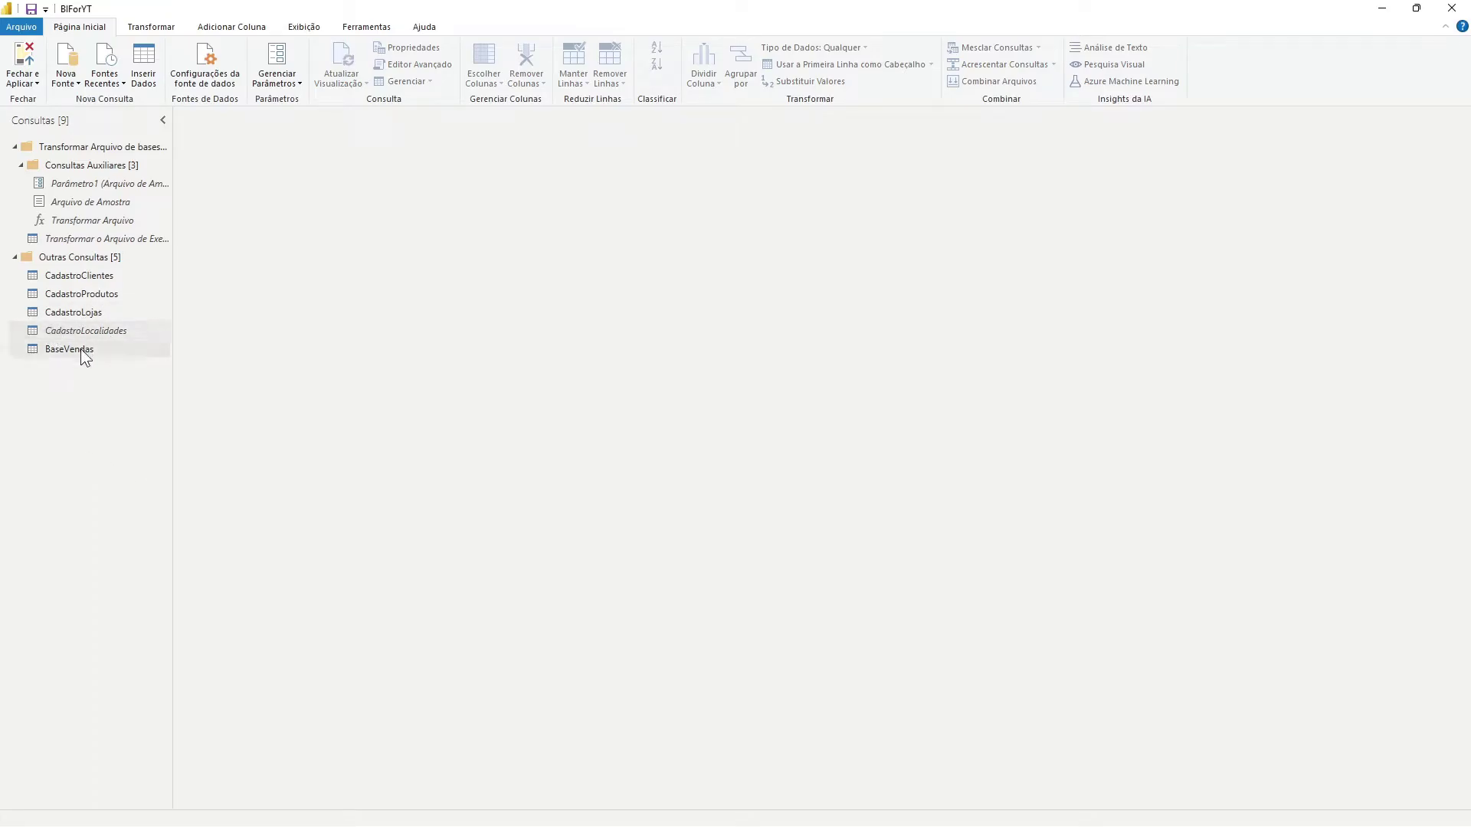
View the BaseVendas query's data and add another blank query to the list.
click(80, 347)
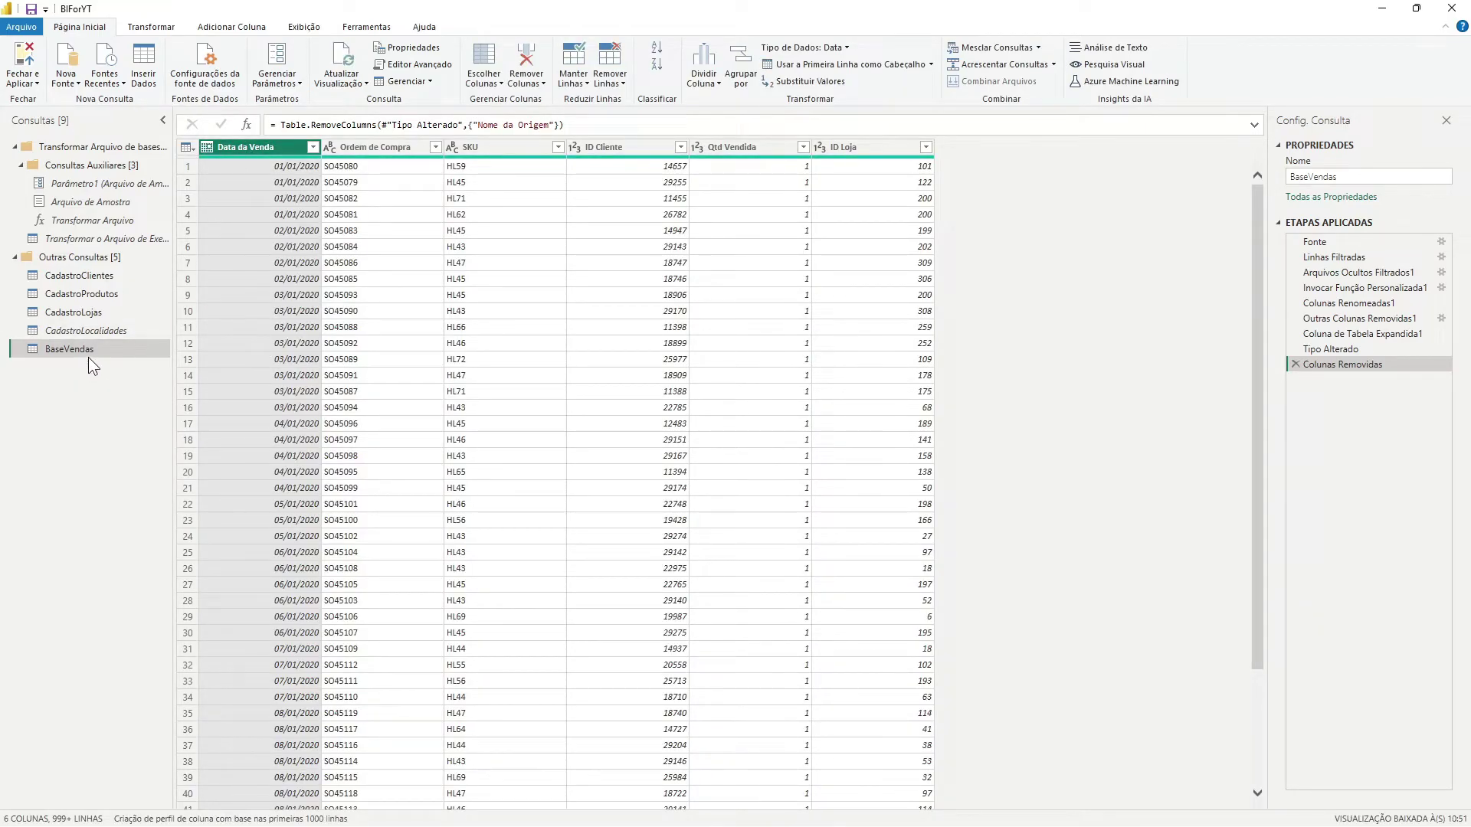
click(66, 84)
click(123, 324)
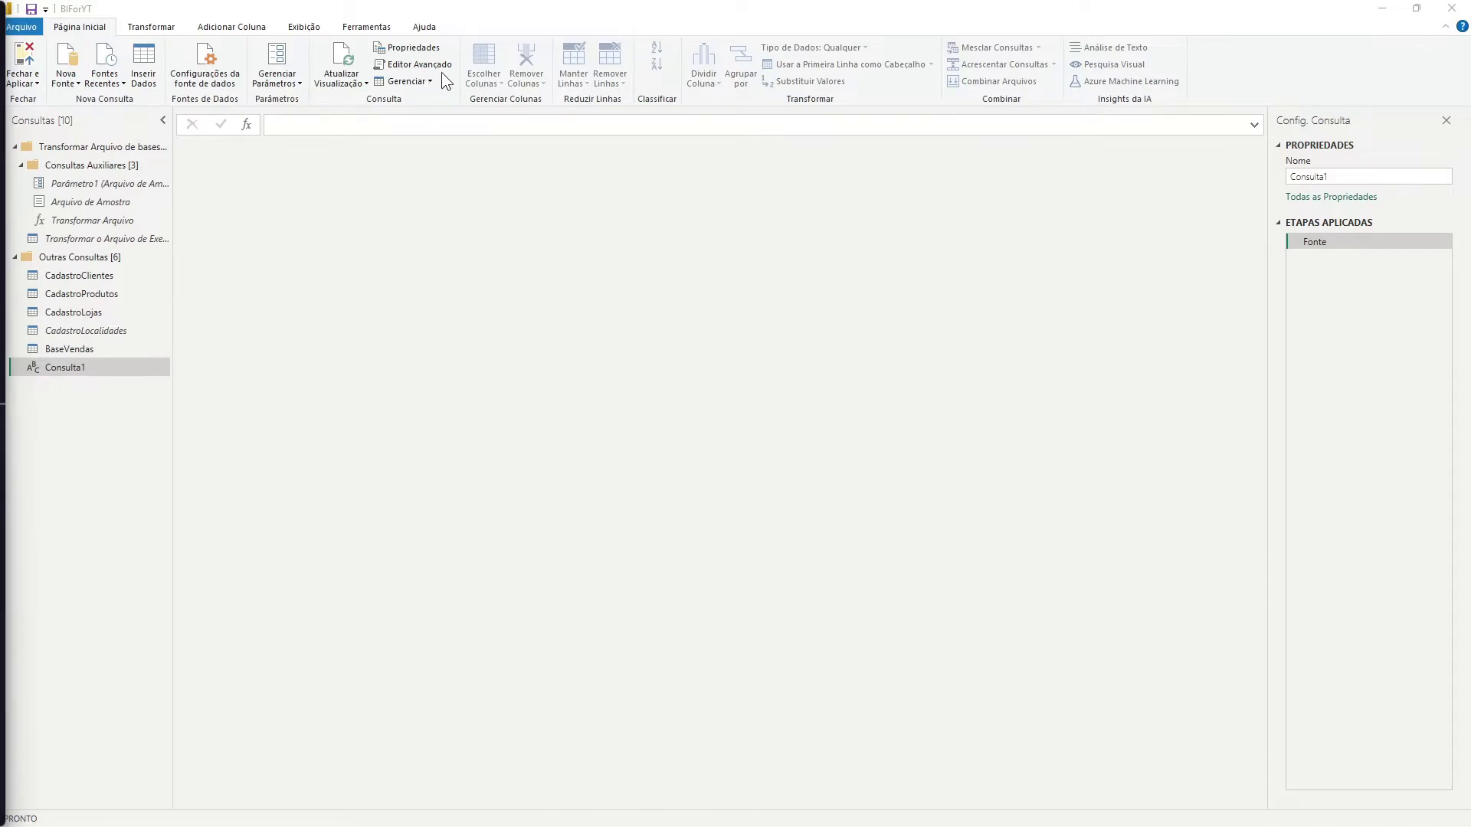
right_click(1308, 242)
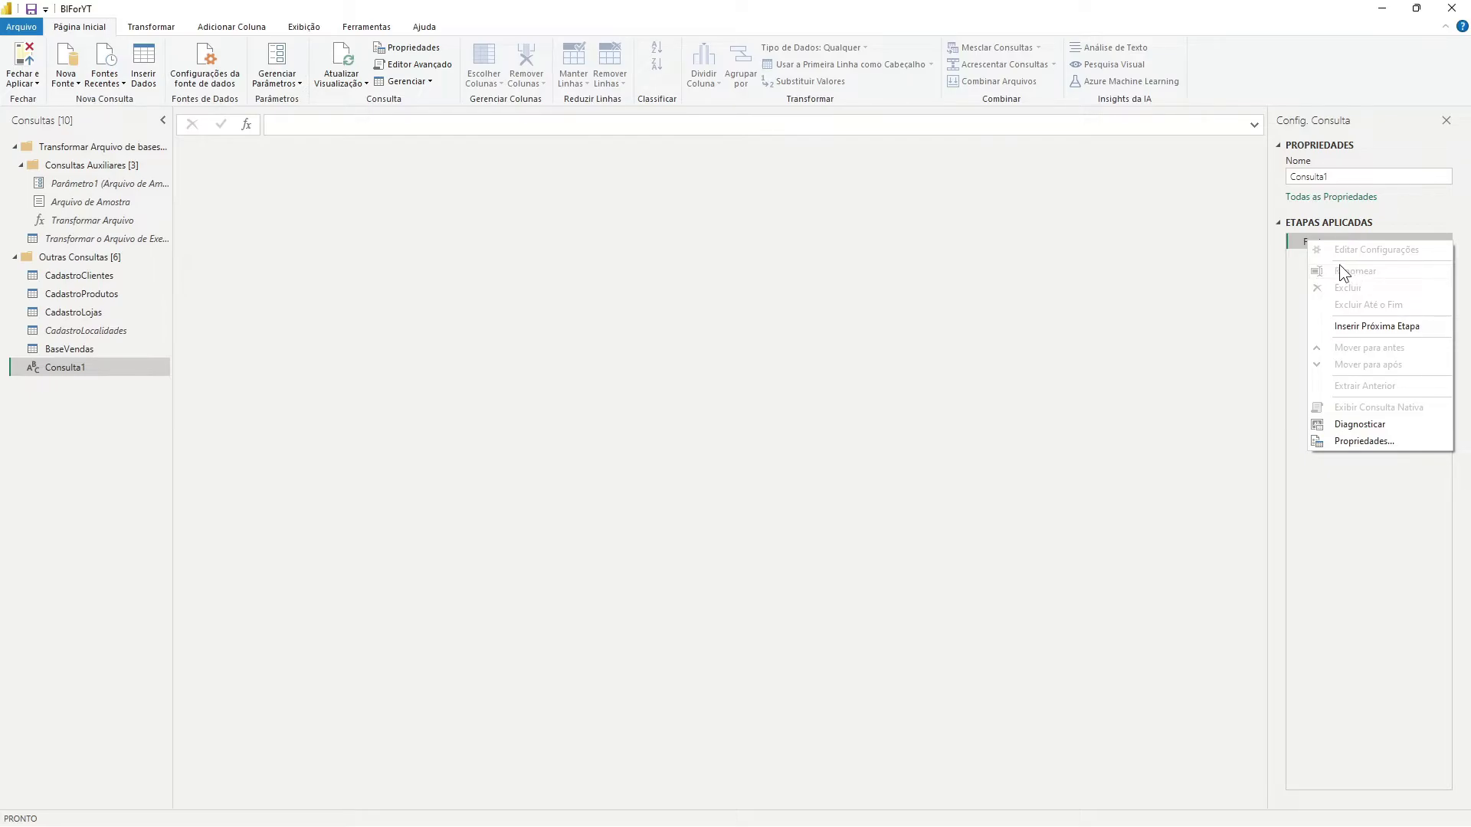
click(1295, 252)
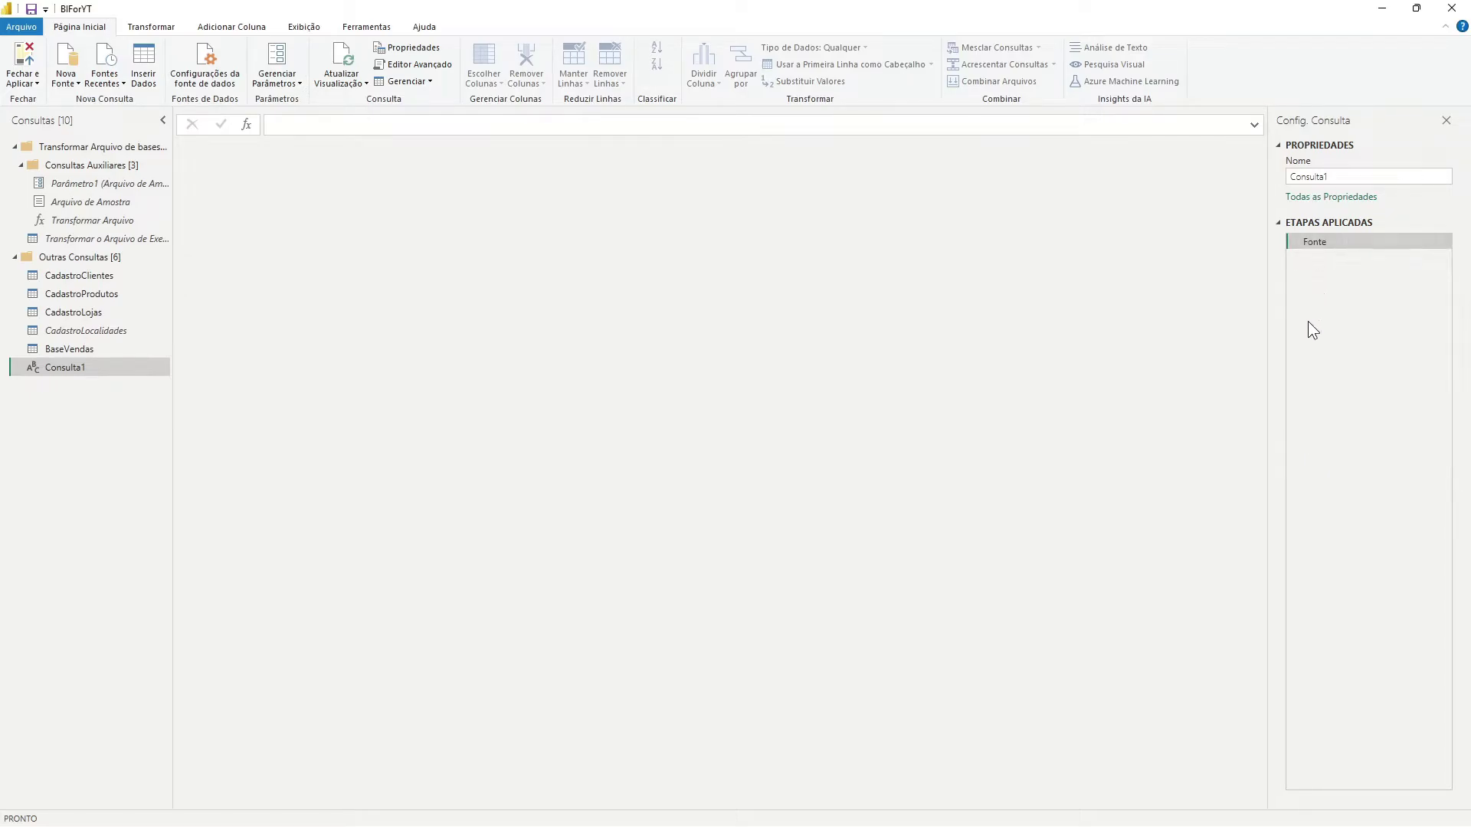
right_click(1323, 242)
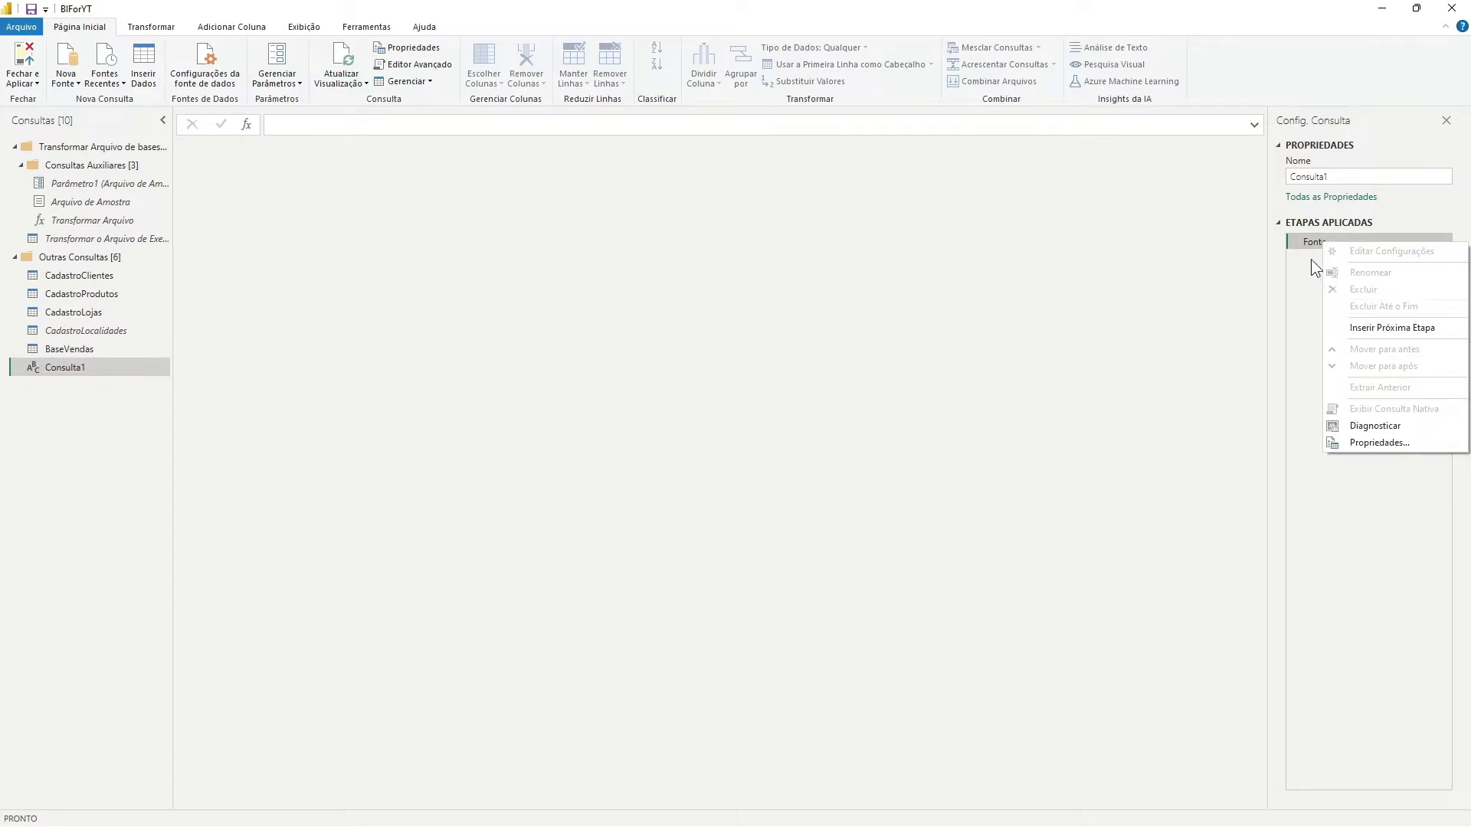
click(1313, 261)
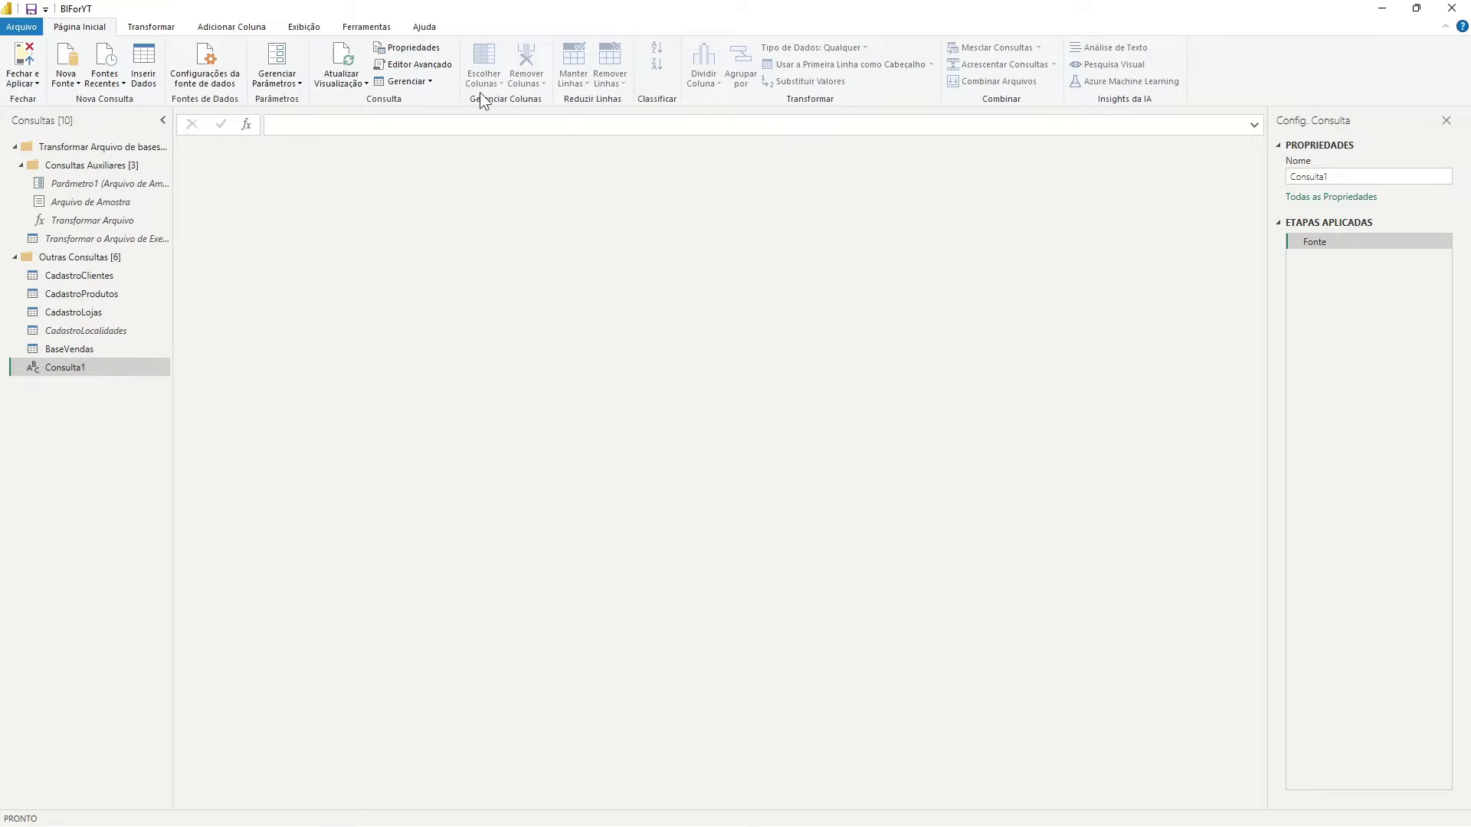
Rename the Fonte step to DataMin in both the let and in sections of Consulta1's code and apply it.
click(414, 65)
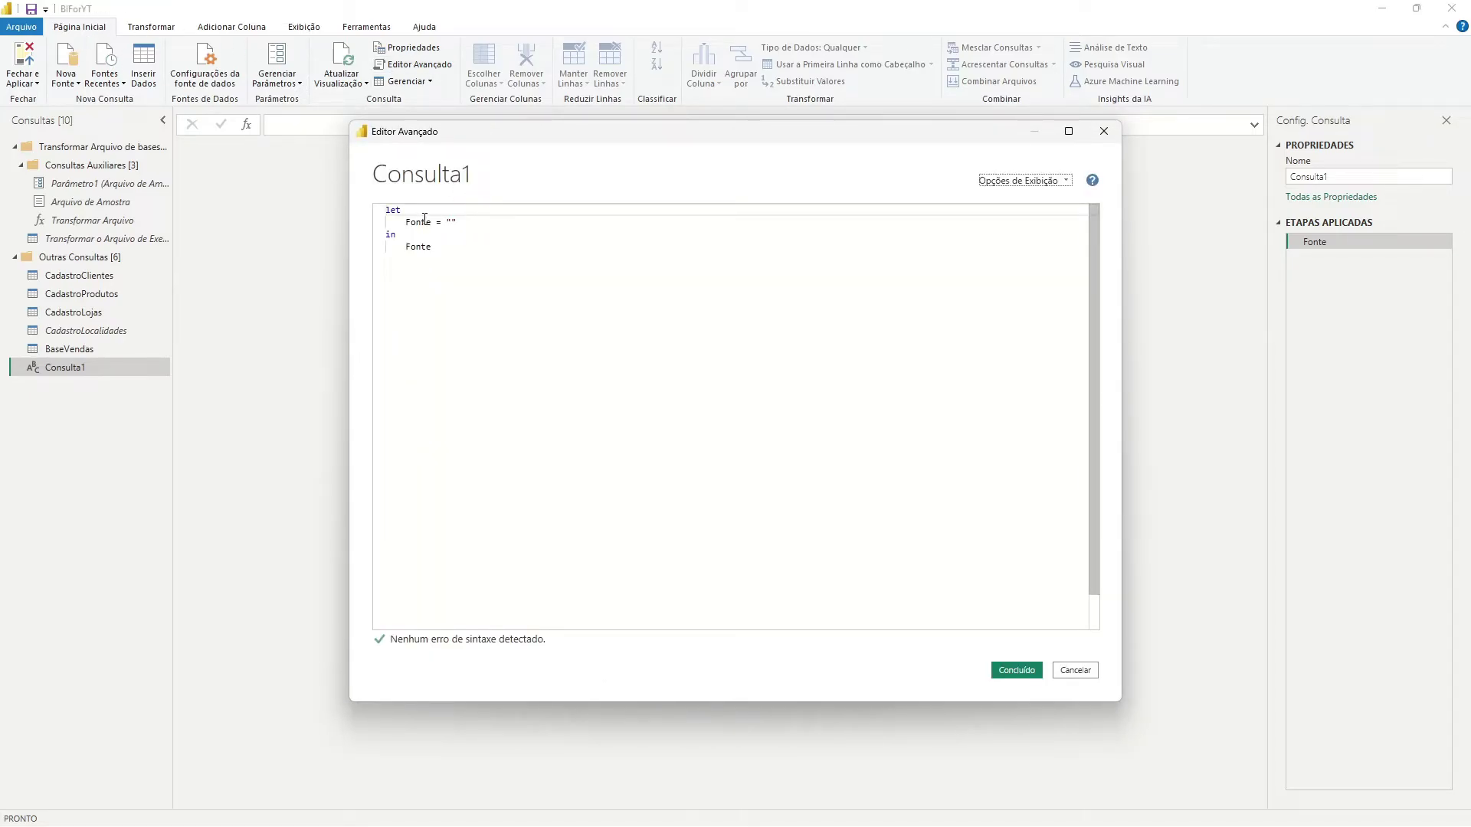
double_click(424, 222)
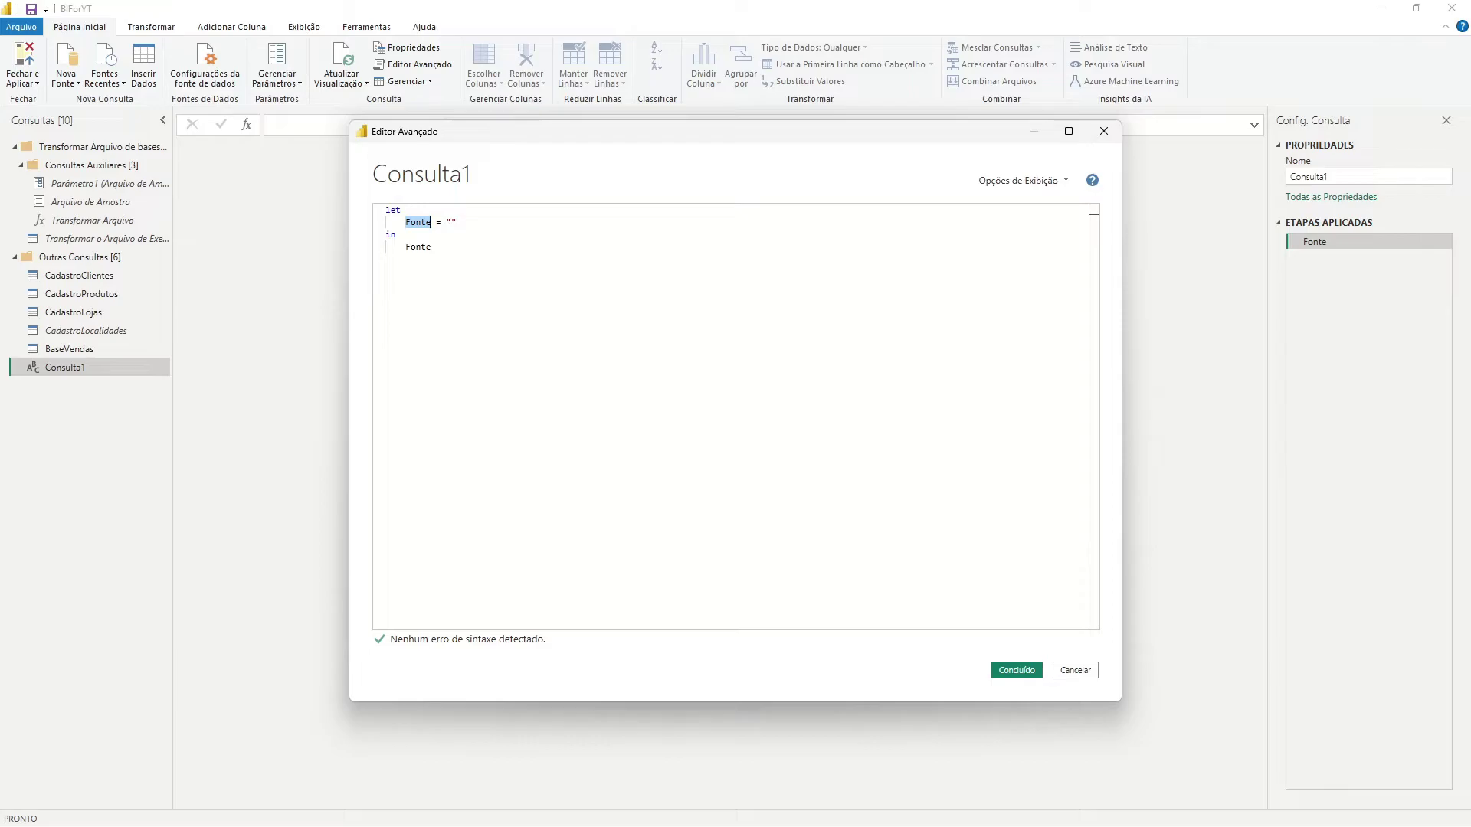
text(DataMin)
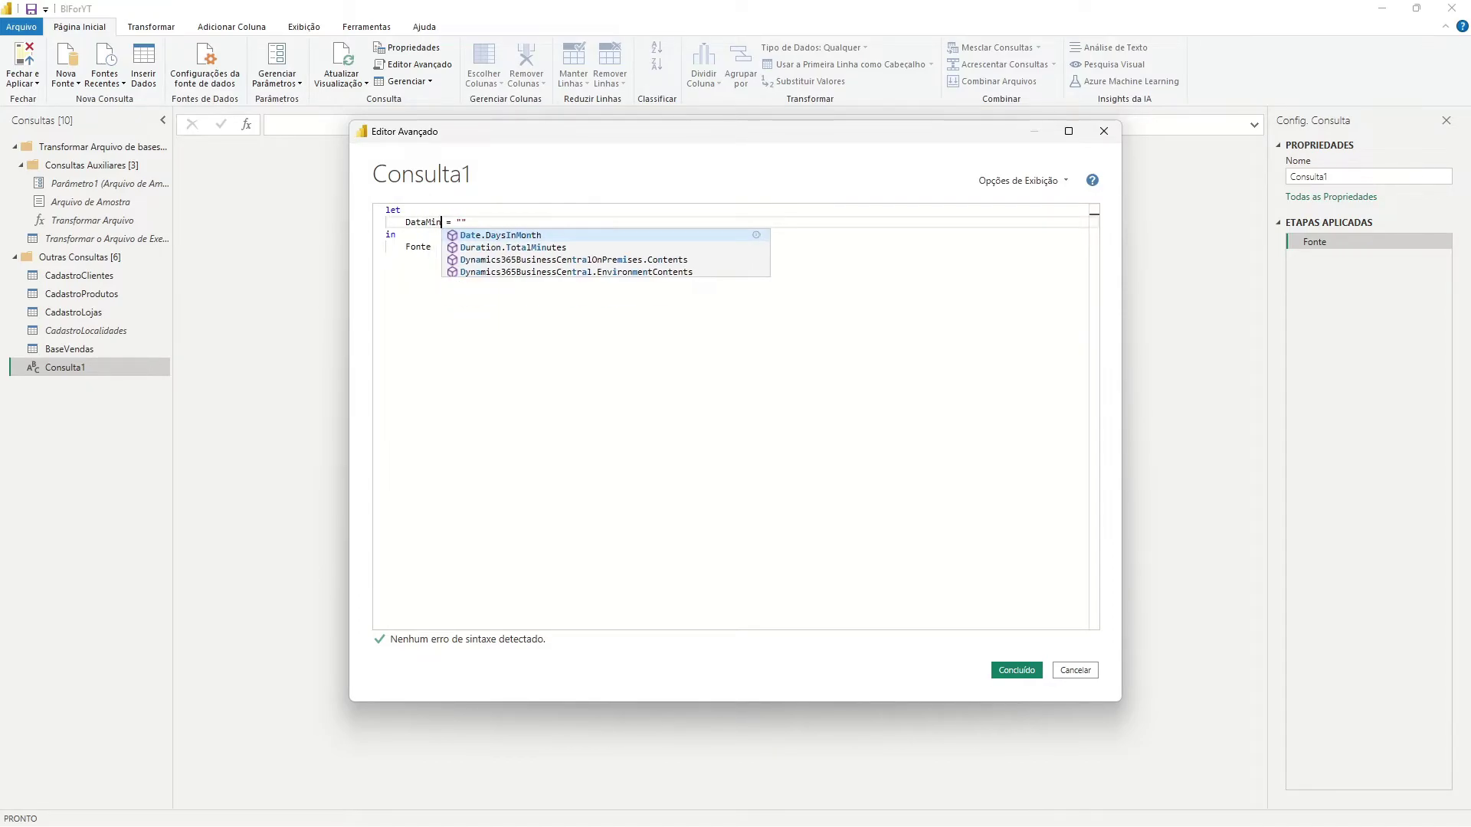
double_click(423, 222)
key(ctrl+c)
double_click(420, 246)
key(ctrl+v)
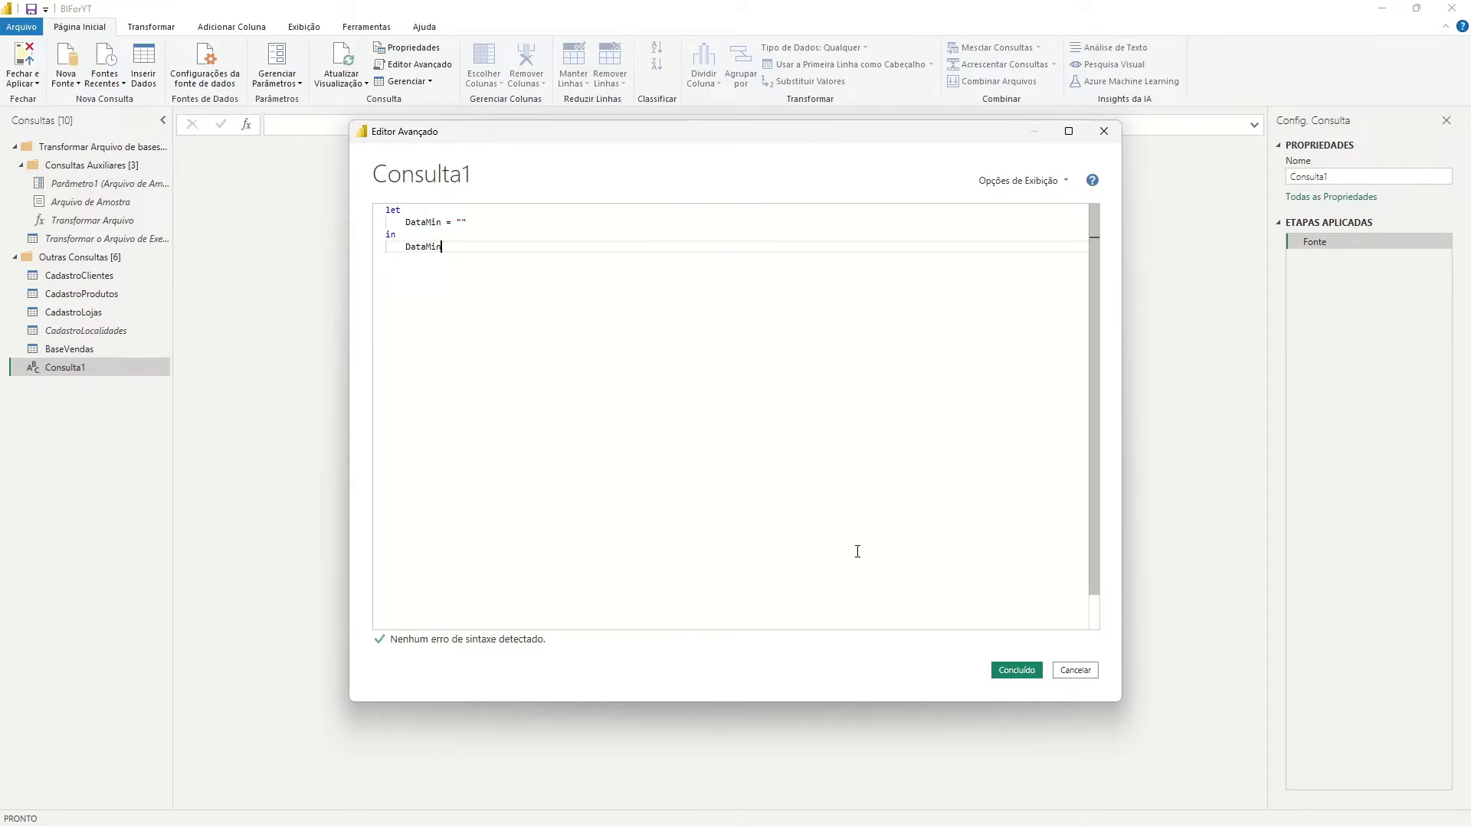
click(1012, 671)
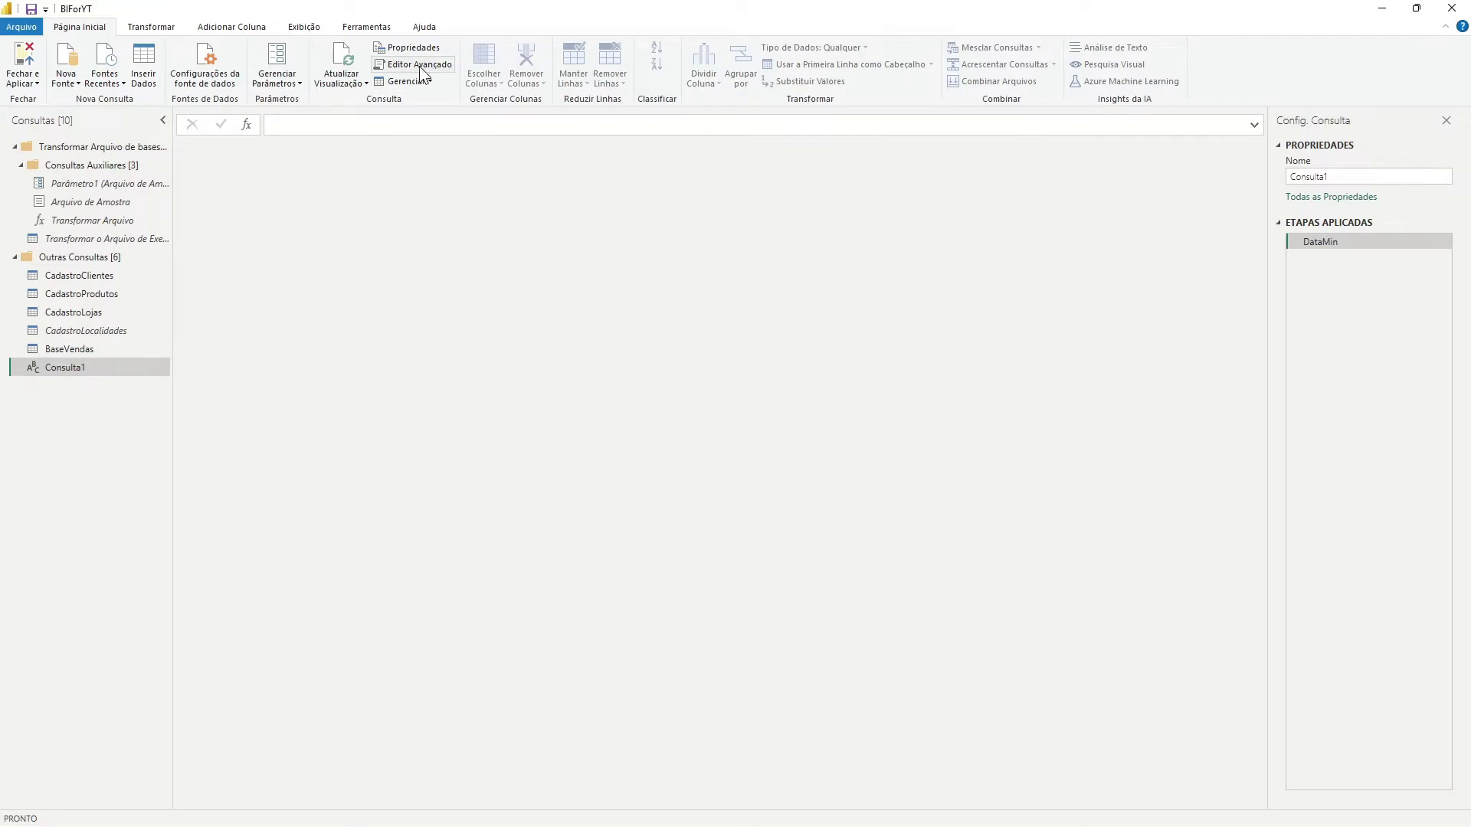
Set the formula of the DataMin step to = List.Min(BaseVendas[Data da Venda]).
click(336, 122)
text(=)
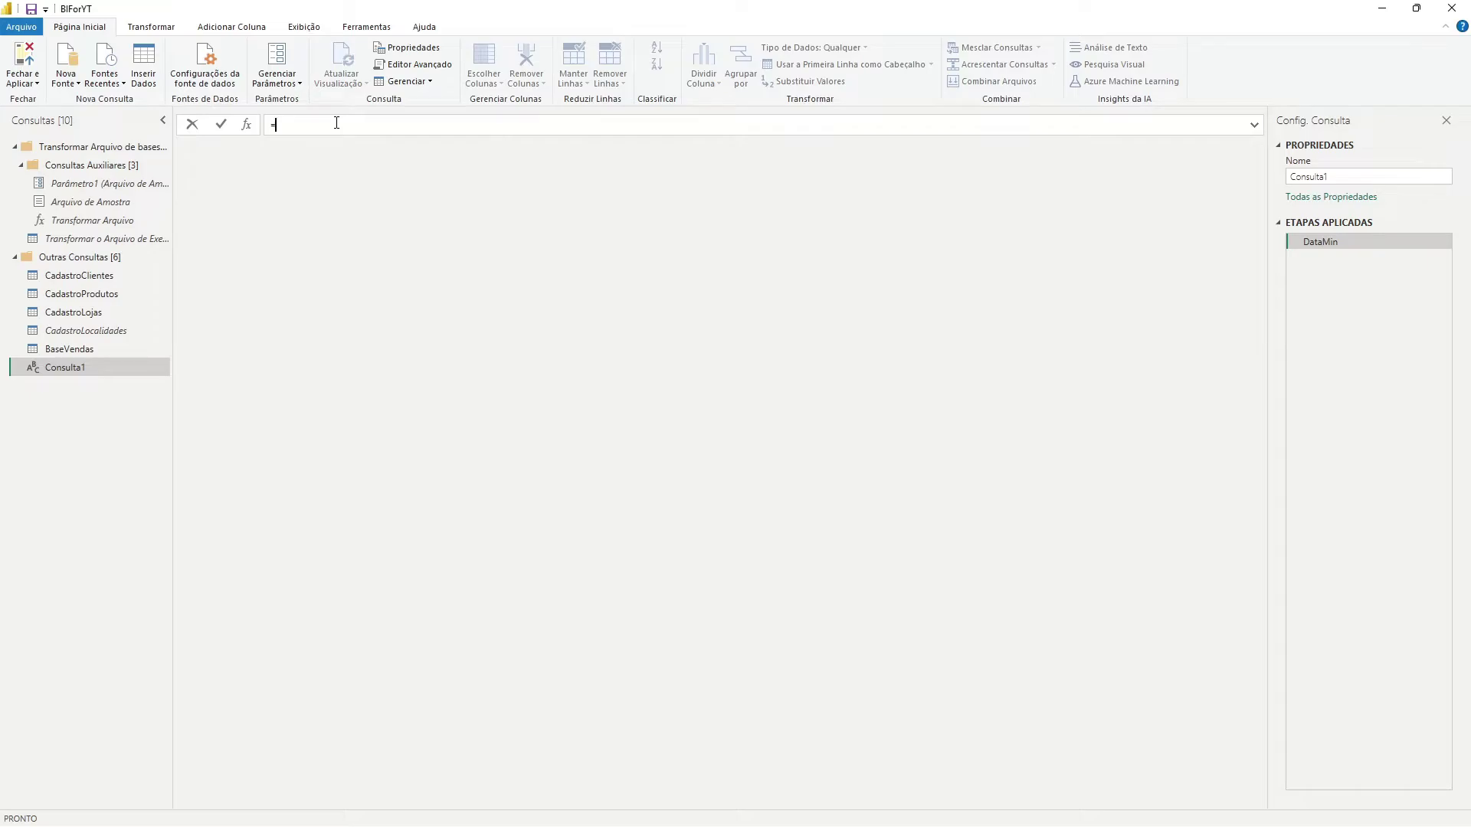
text(List.Min)
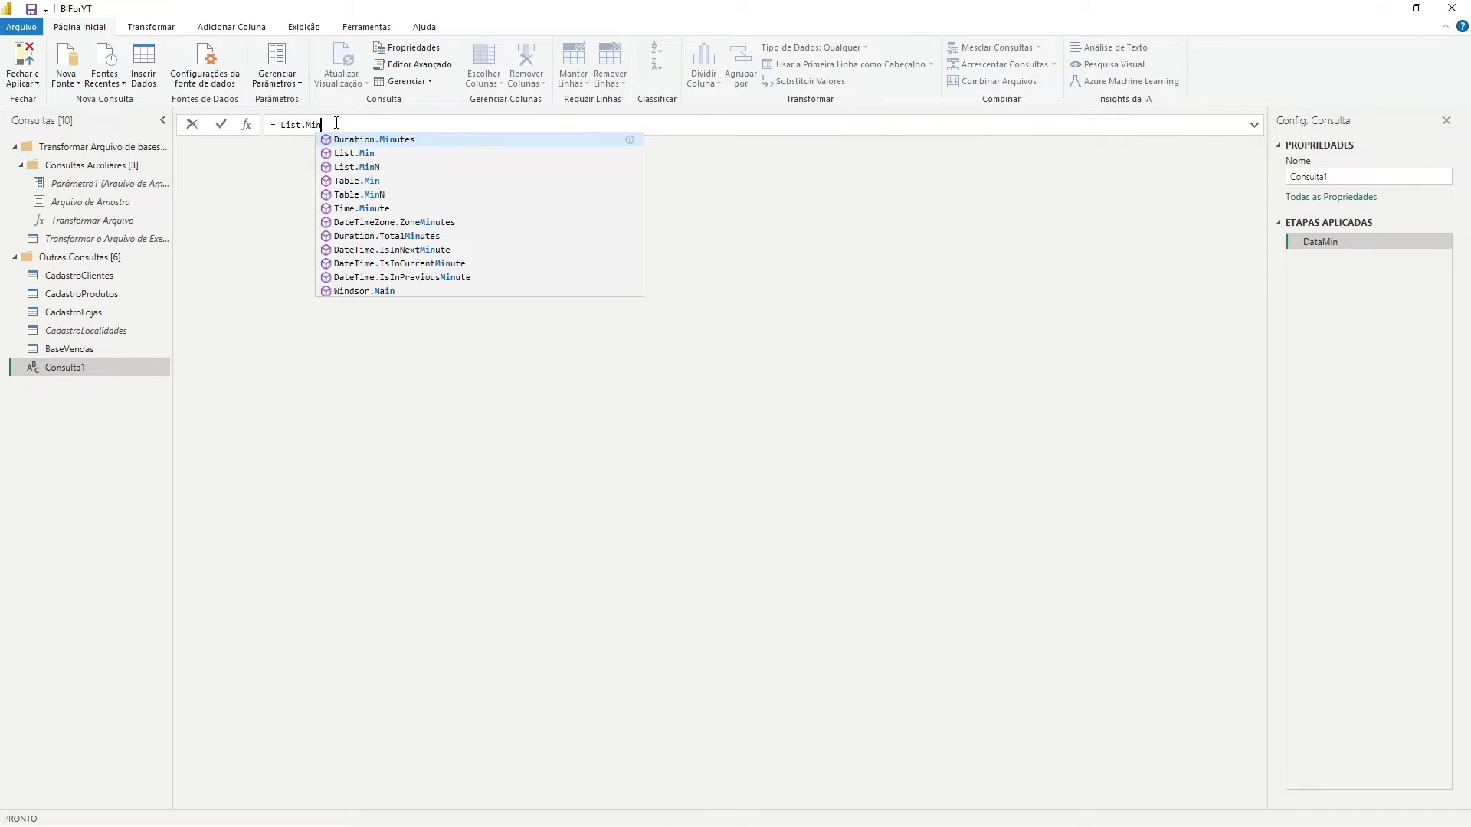
text(()
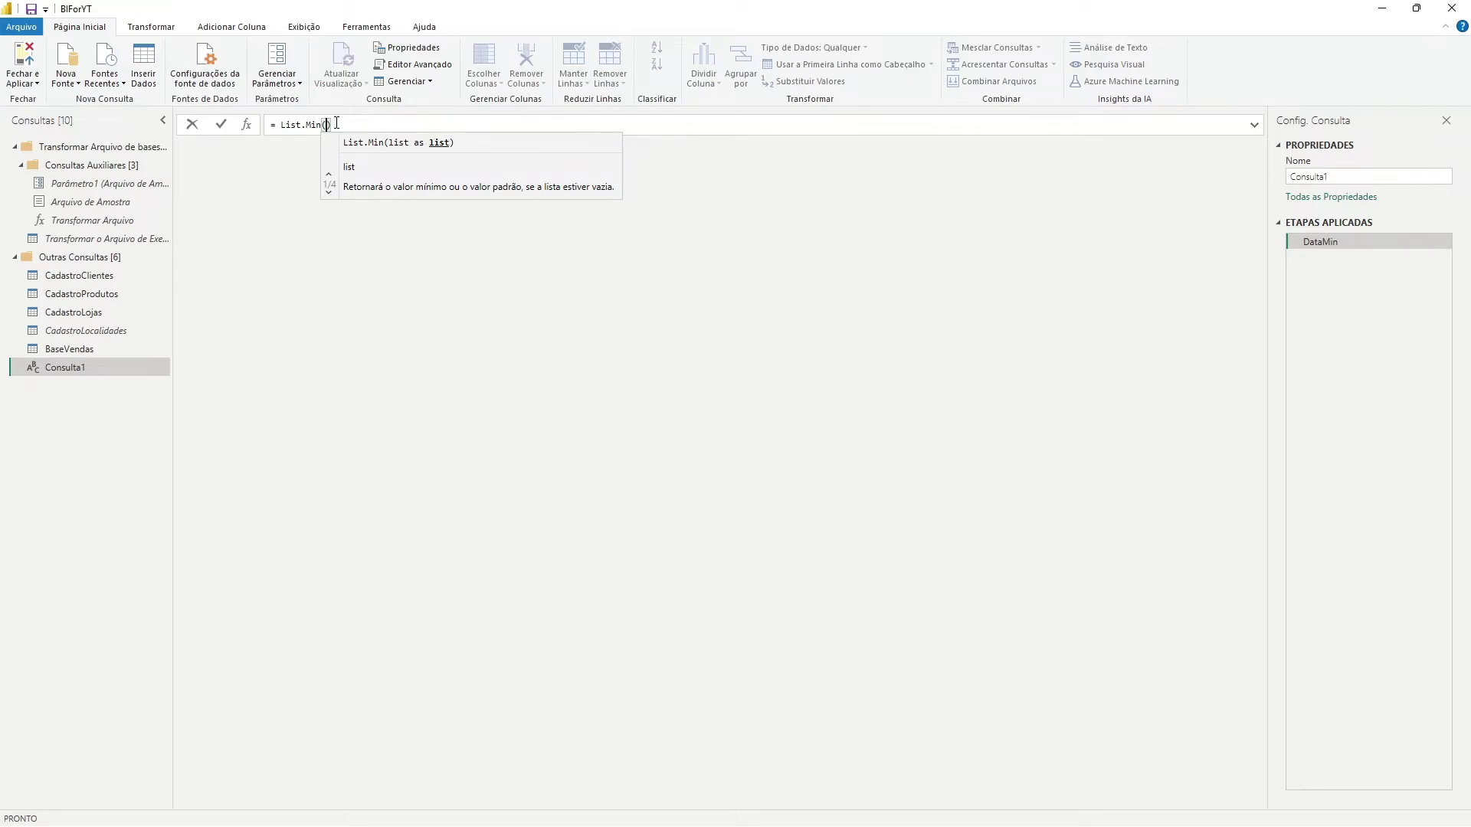
text(Bas)
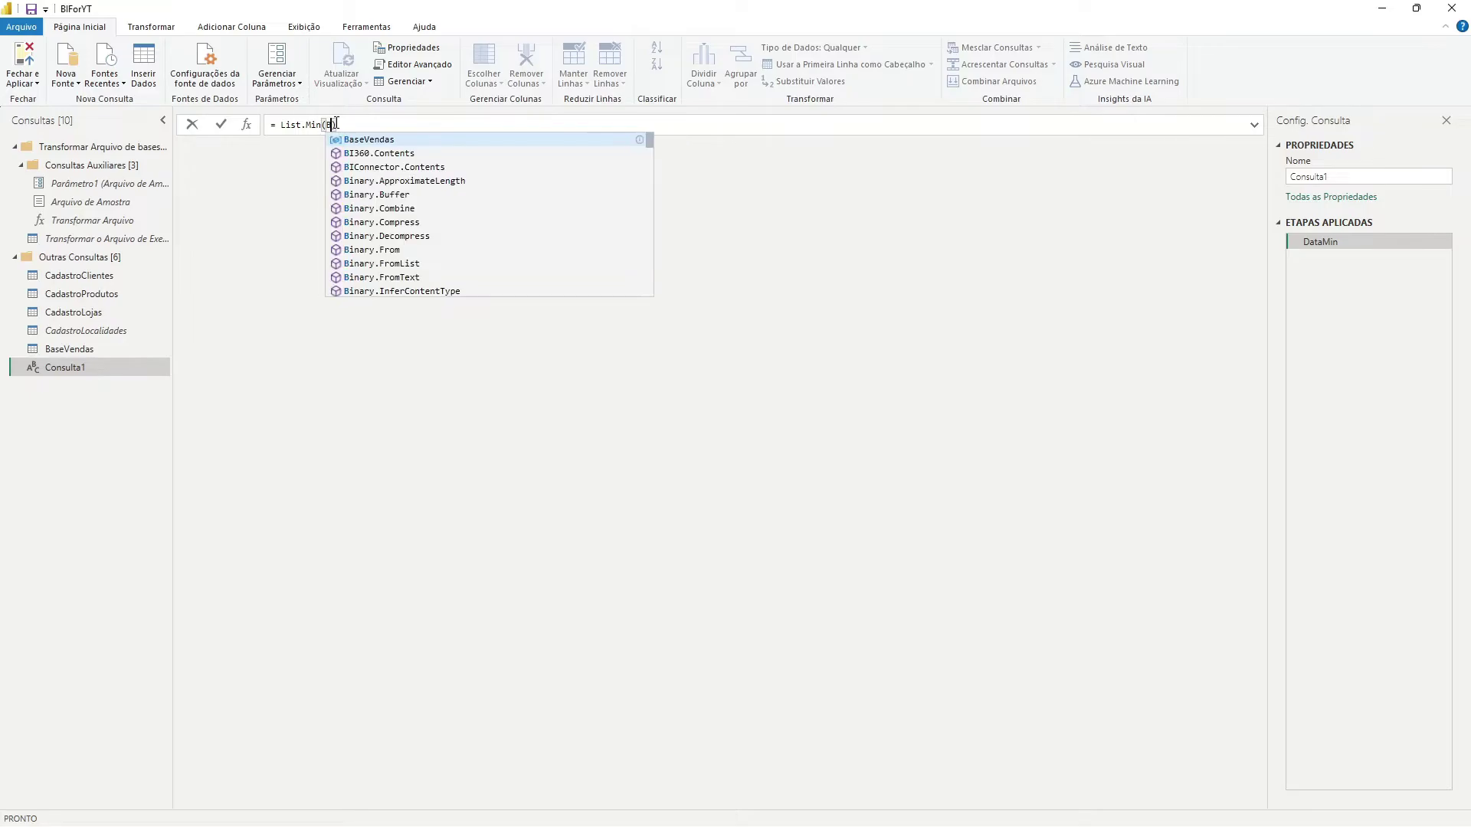
text(eVendas)
key(Tab)
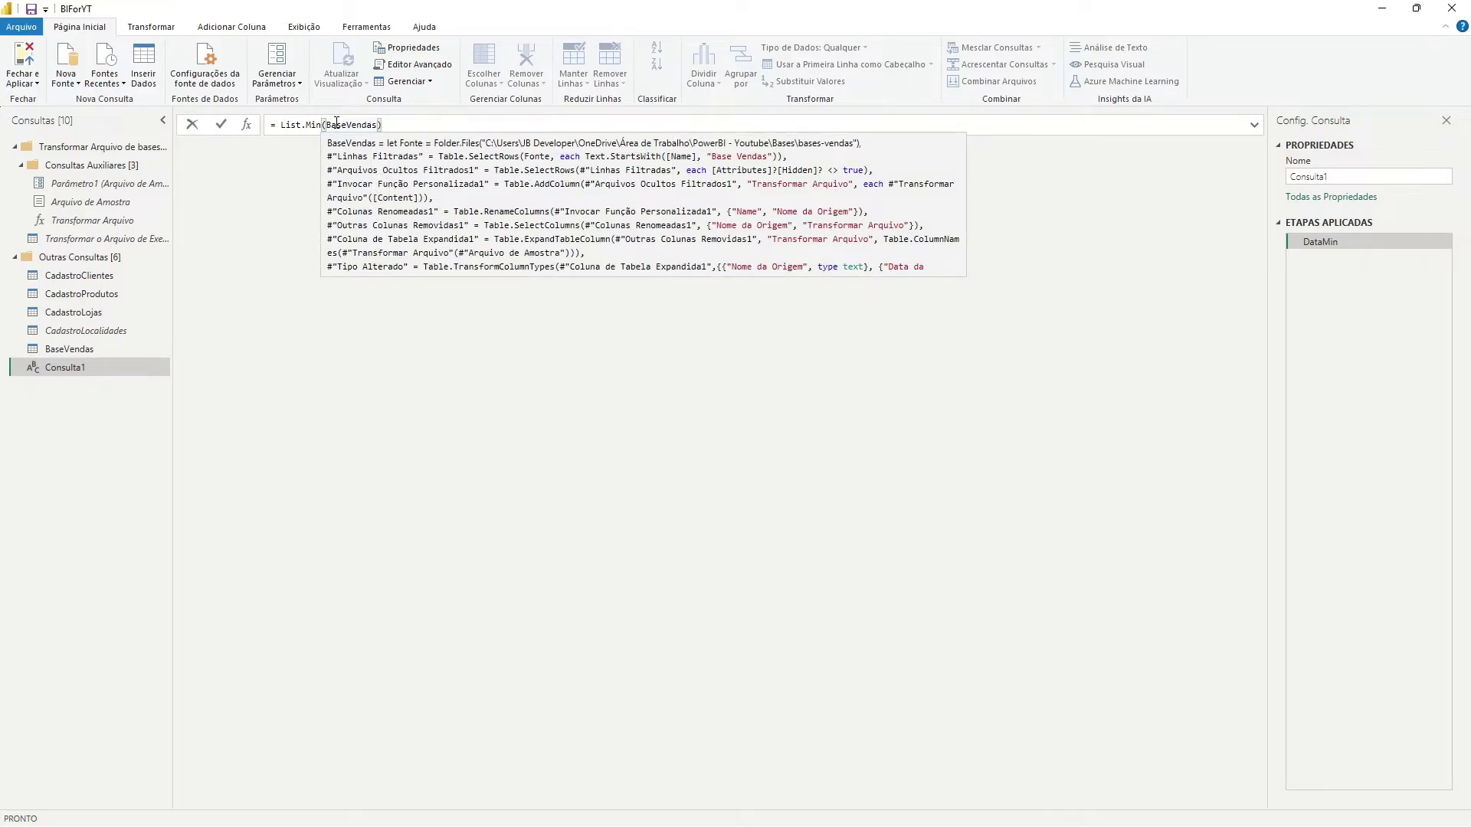
text([Data da ve)
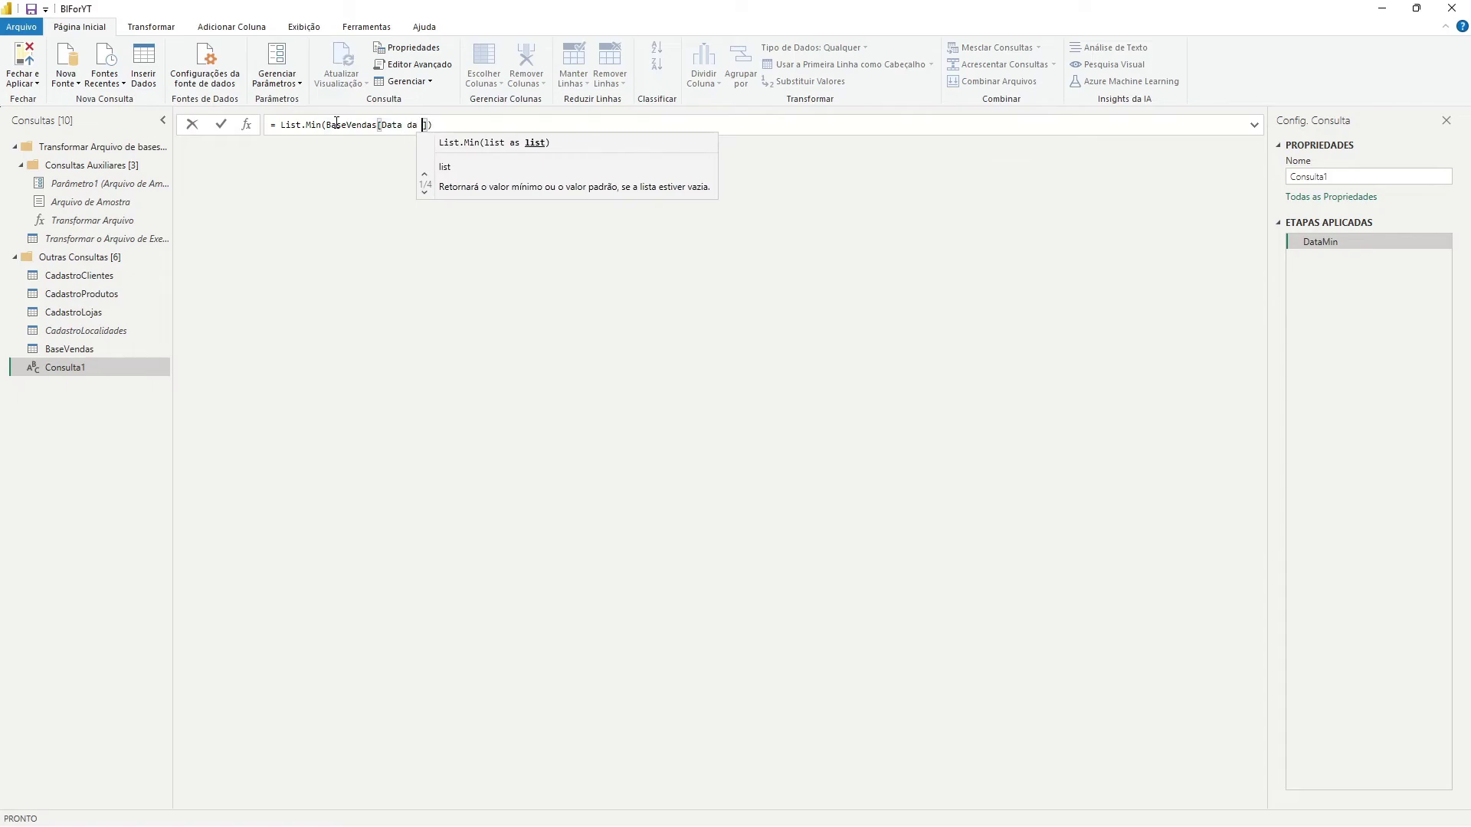
key(BackSpace)
key(BackSpace)
text(Venda)
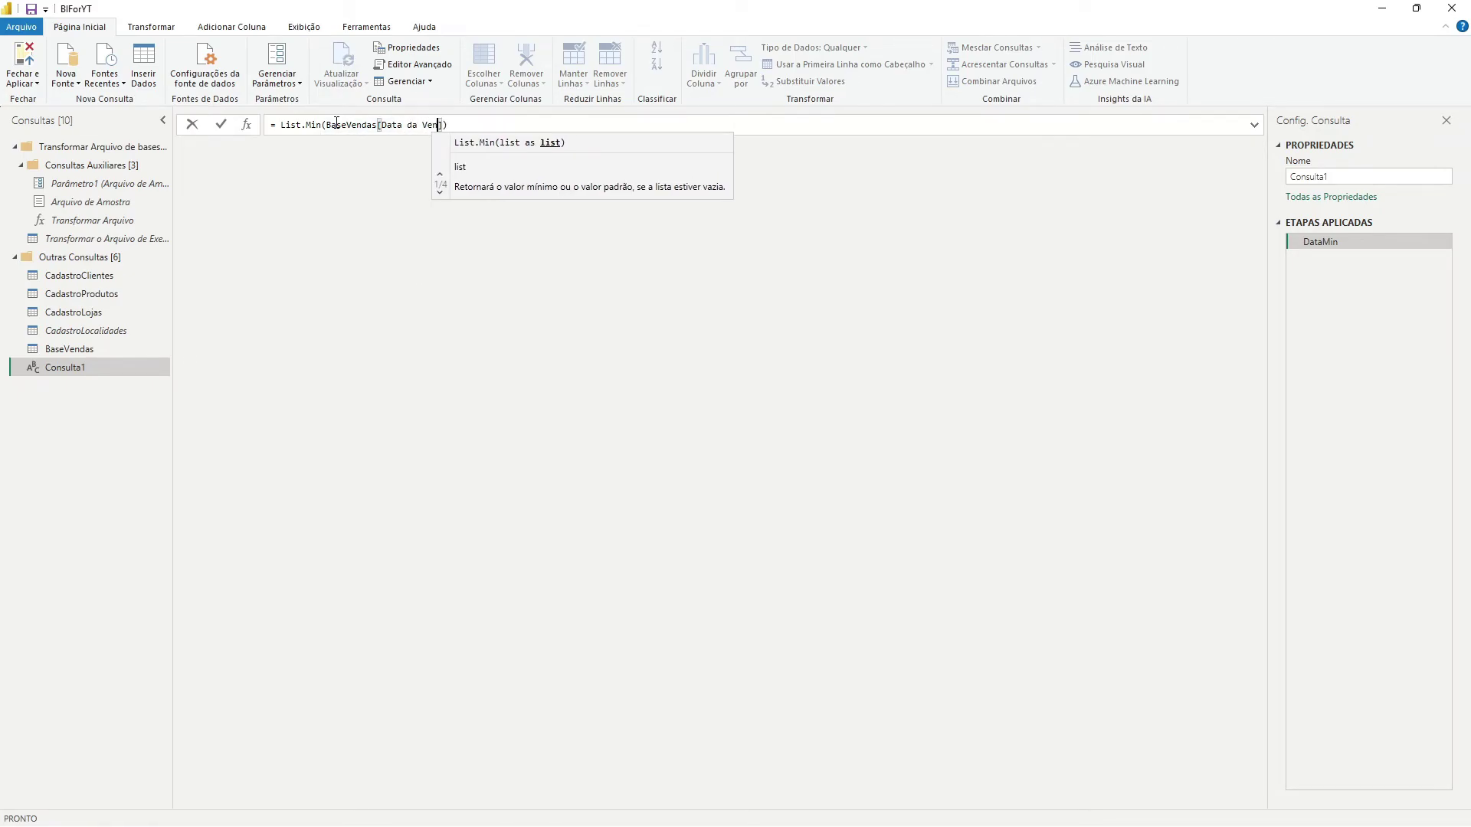
key(End)
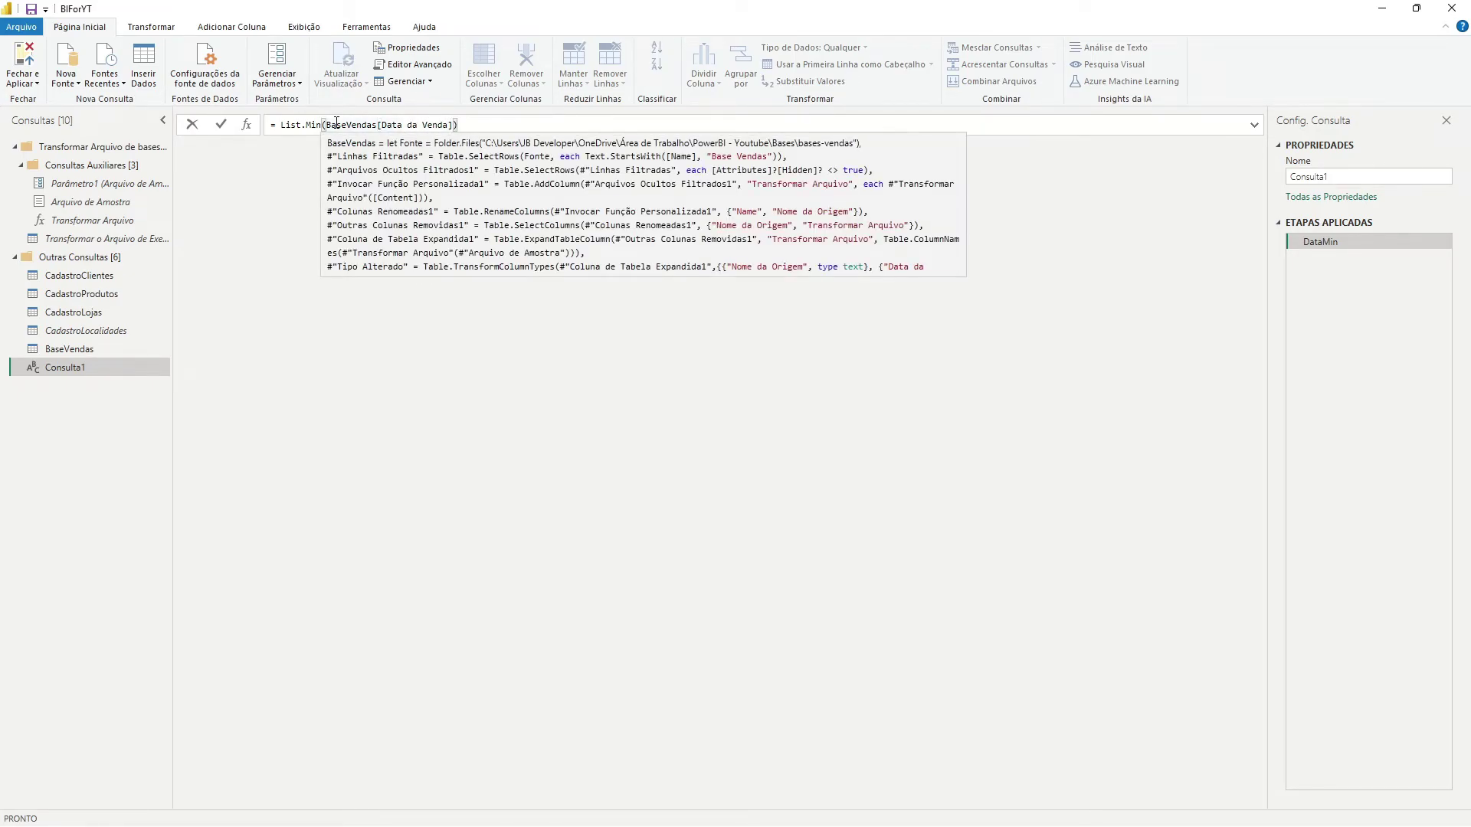
key(Return)
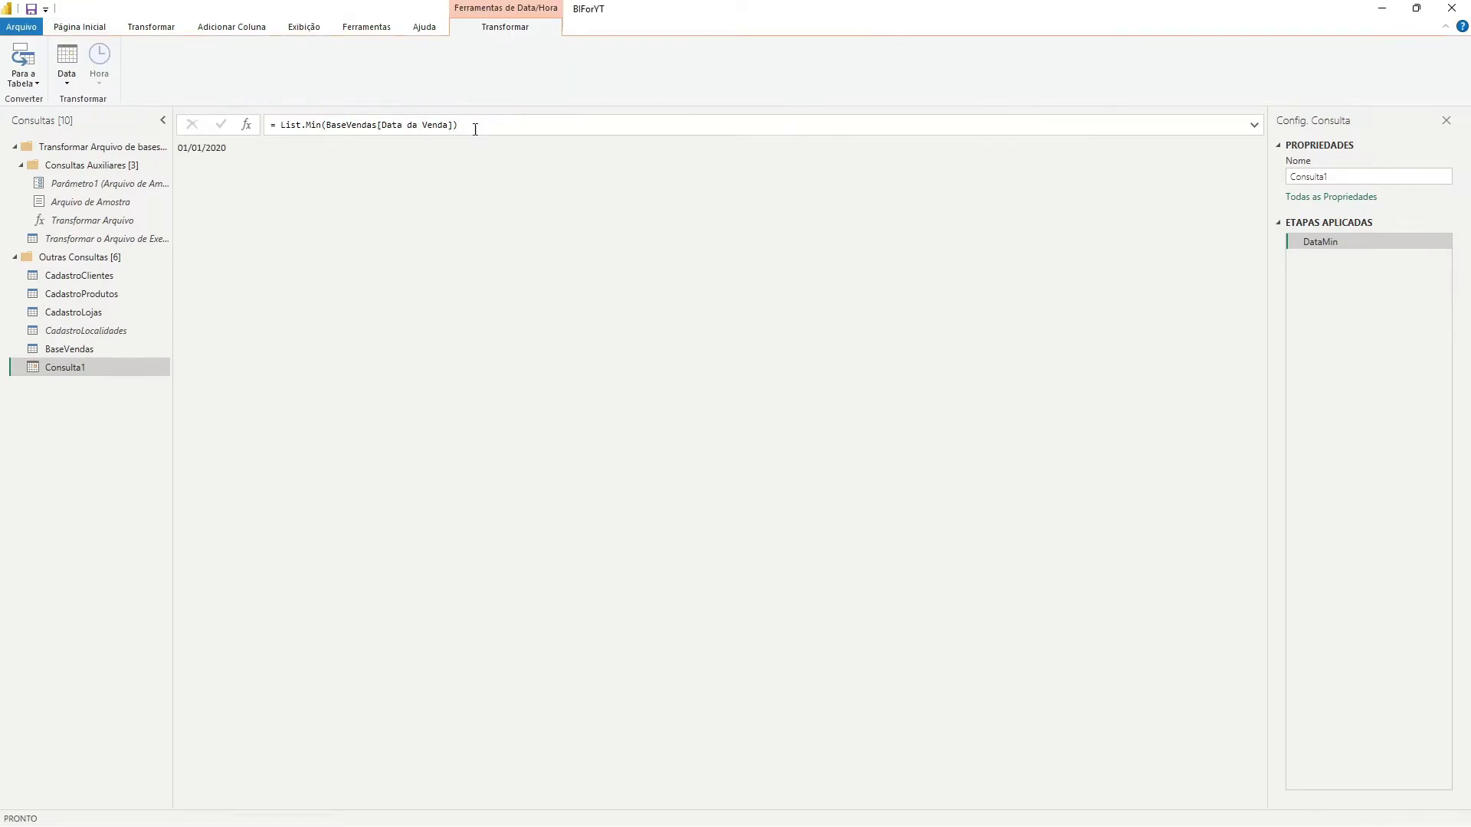
Compare the date returned by DataMin with the Data da Venda column of the BaseVendas query.
drag(181, 148, 215, 148)
click(83, 349)
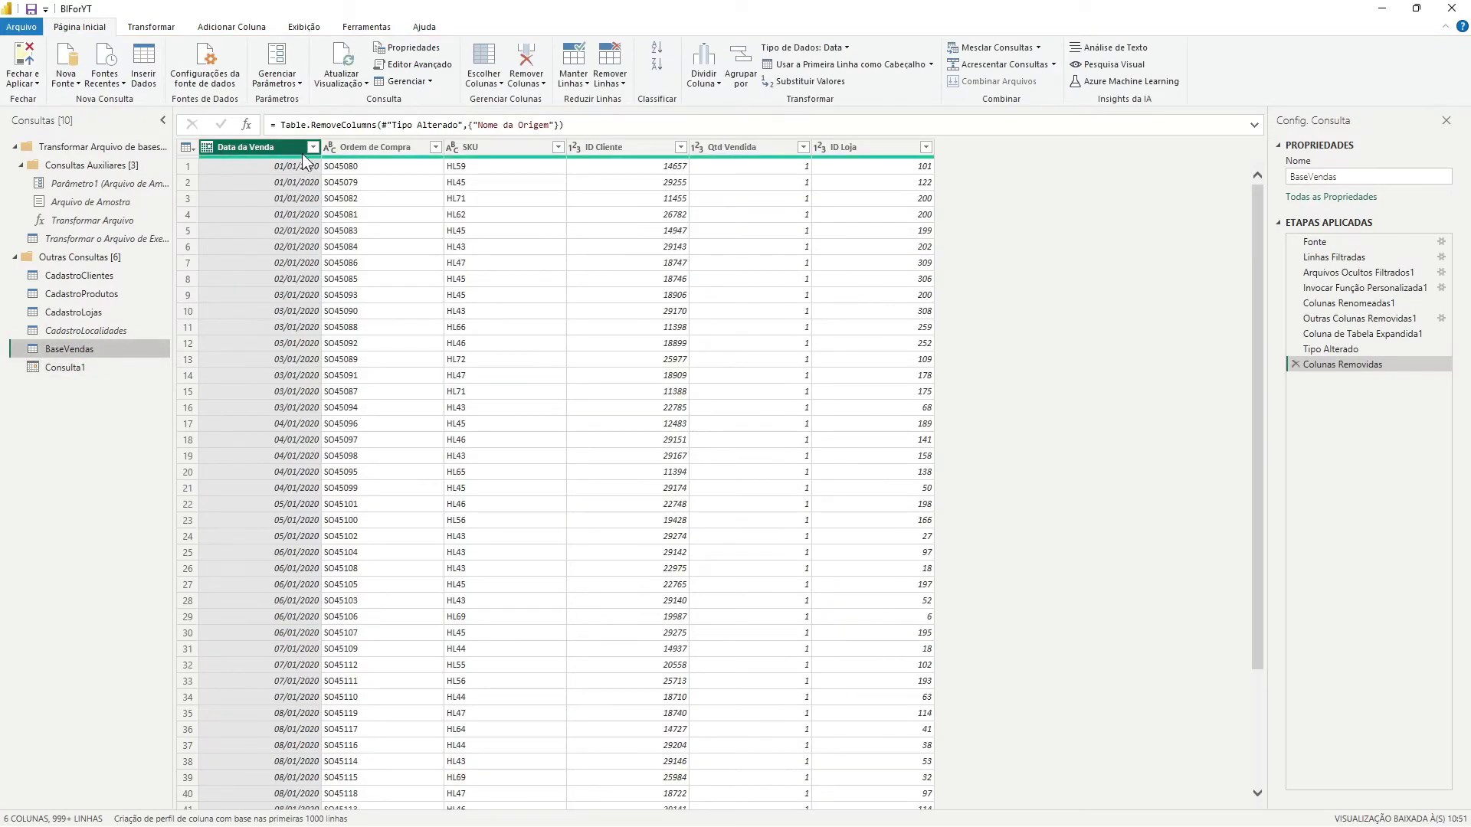
Sort the Data da Venda column of BaseVendas in ascending order and inspect its first date.
click(313, 147)
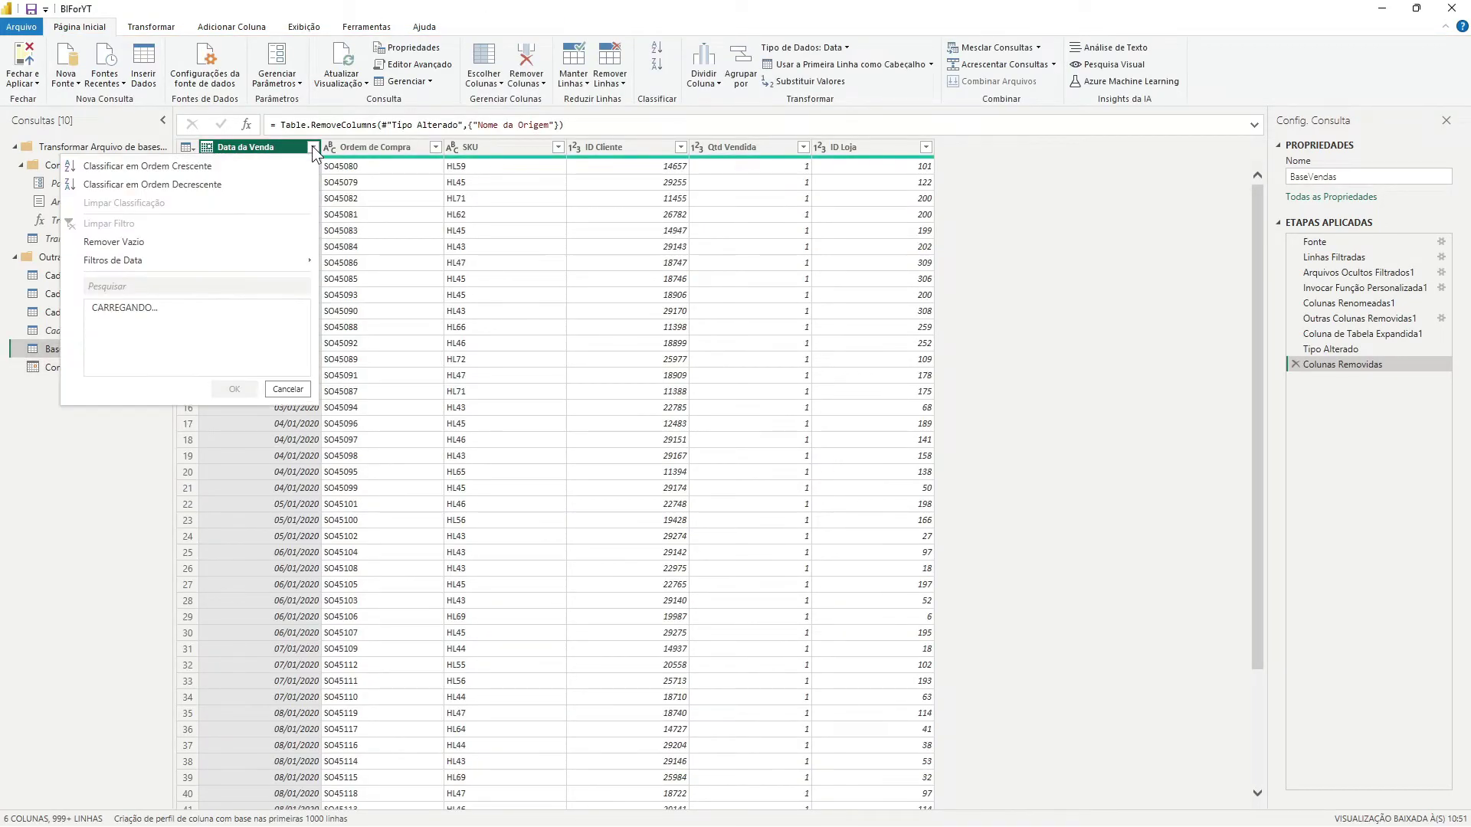
click(205, 166)
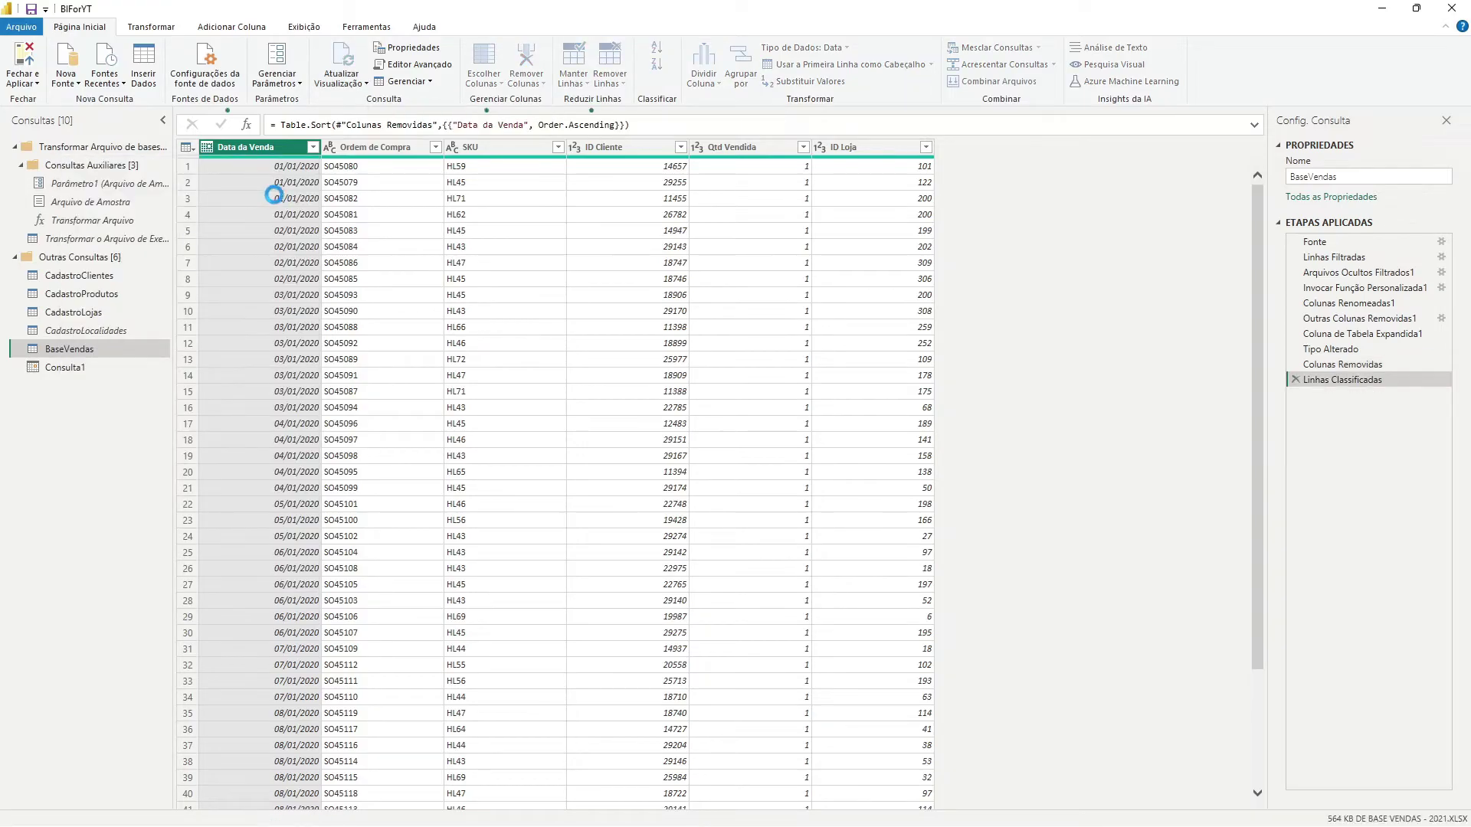
click(301, 170)
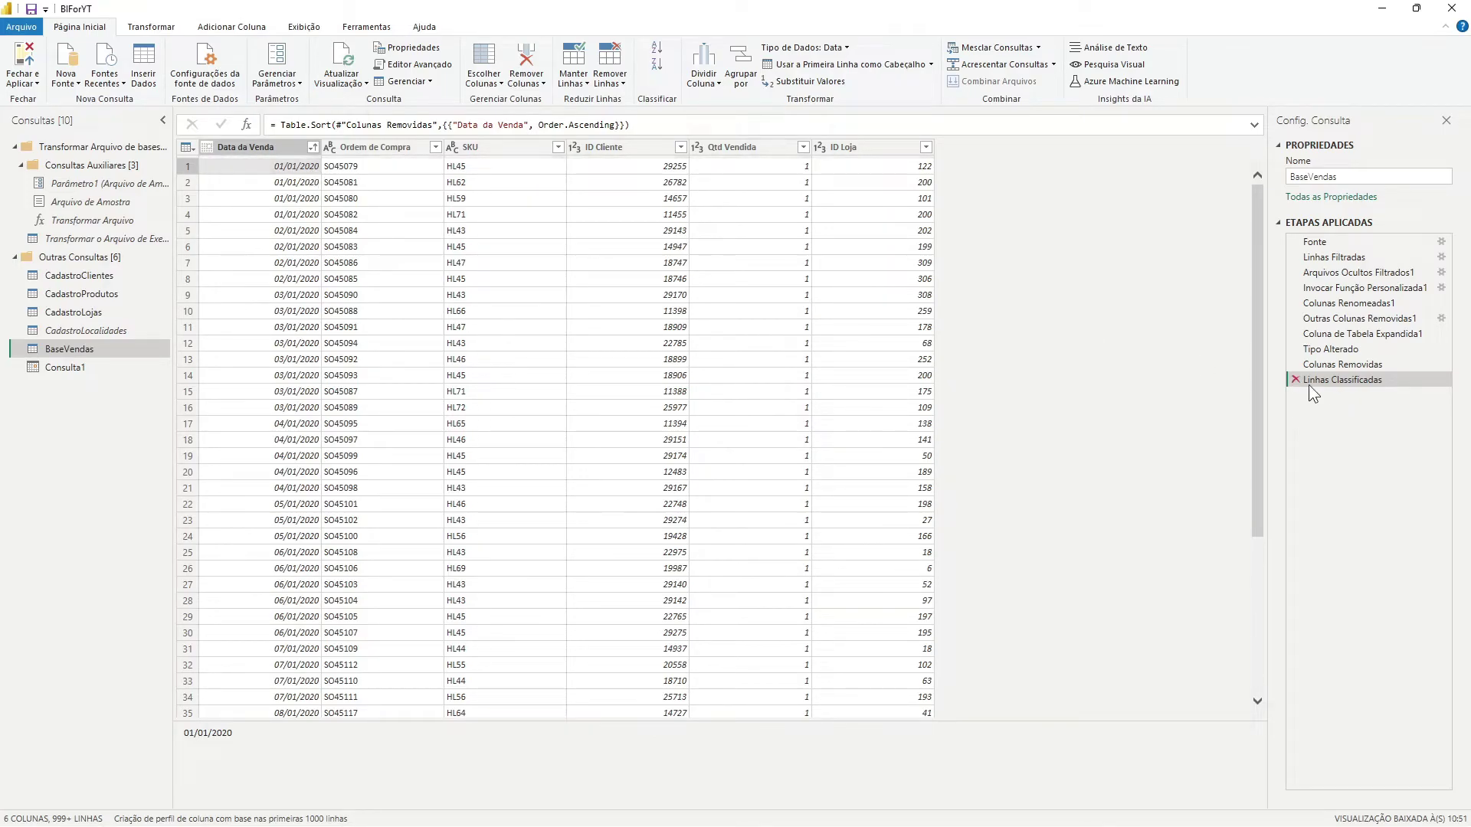
Insert a new step after DataMin in Consulta1 and rename it DataMax.
click(81, 368)
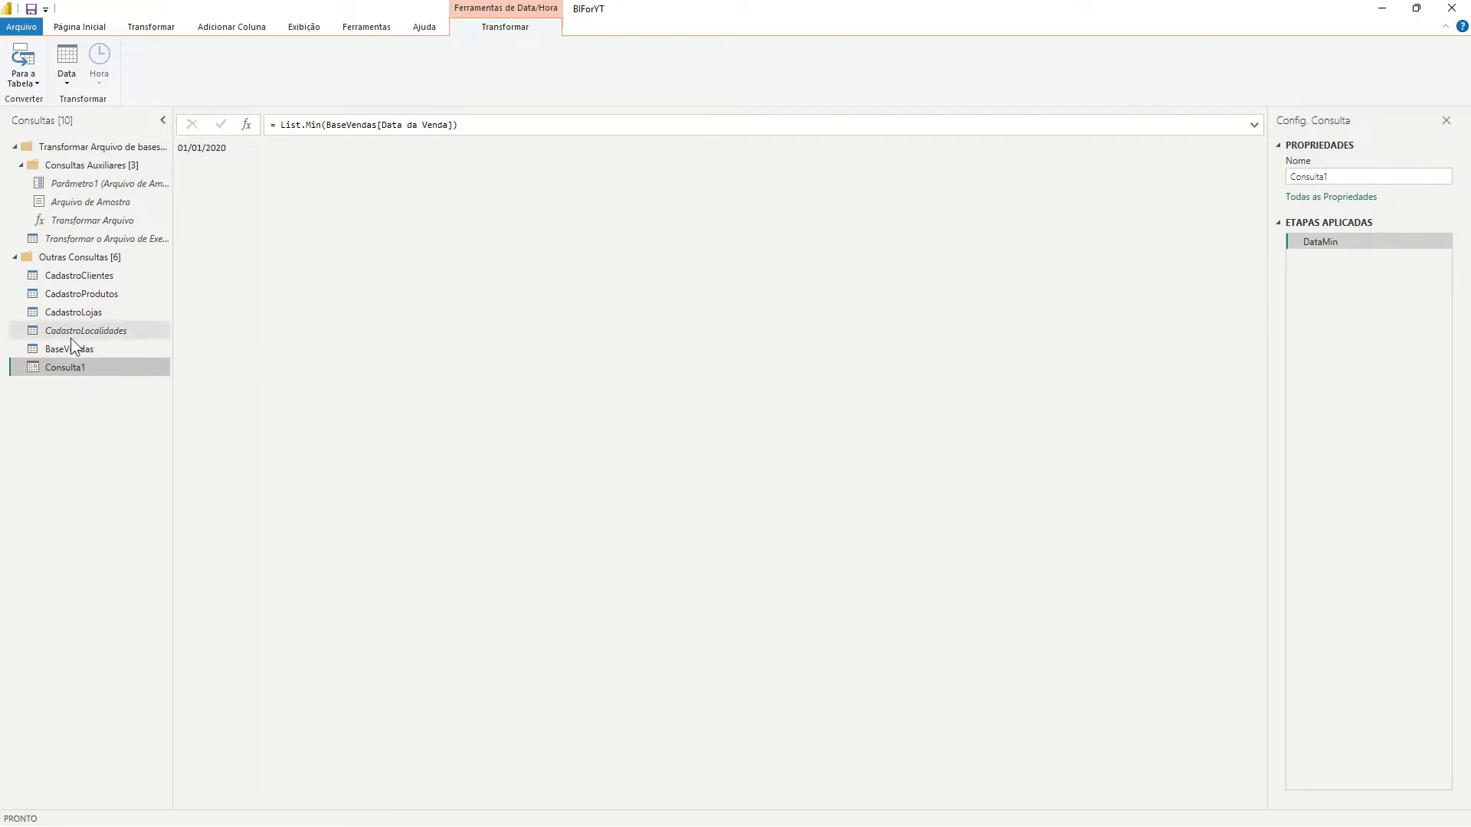
right_click(1322, 244)
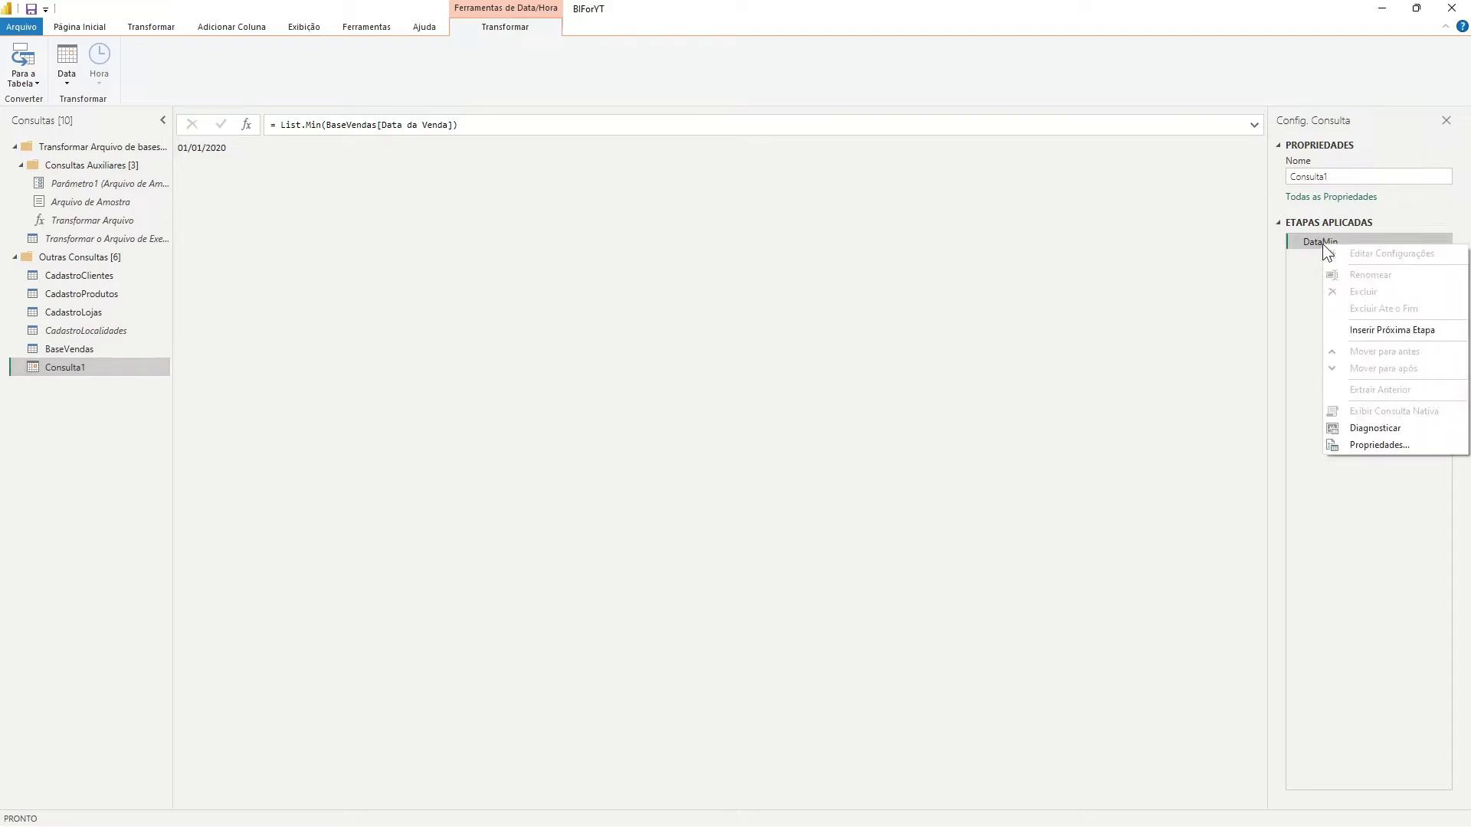
click(1388, 331)
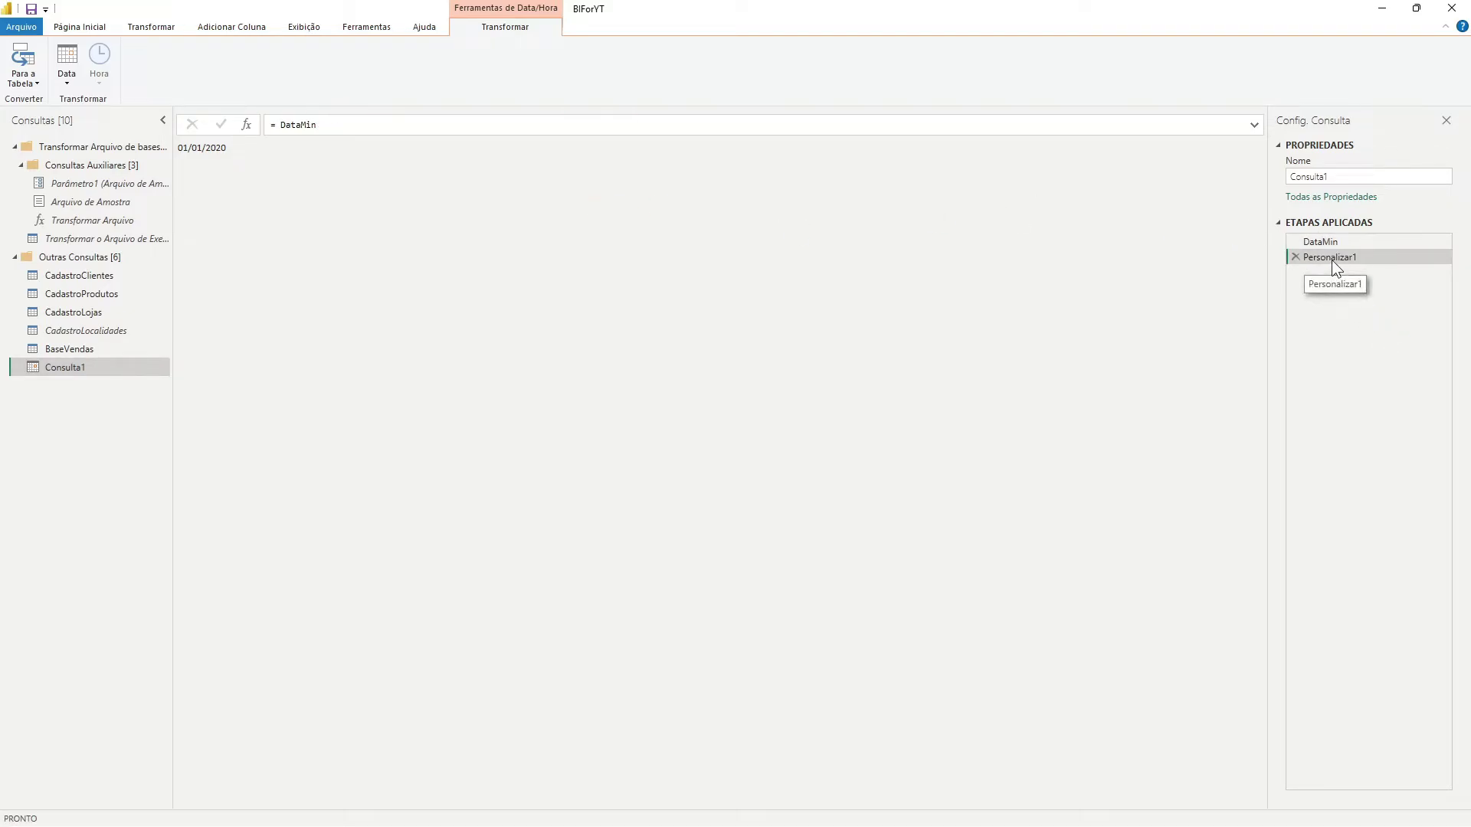
right_click(1330, 255)
click(1375, 283)
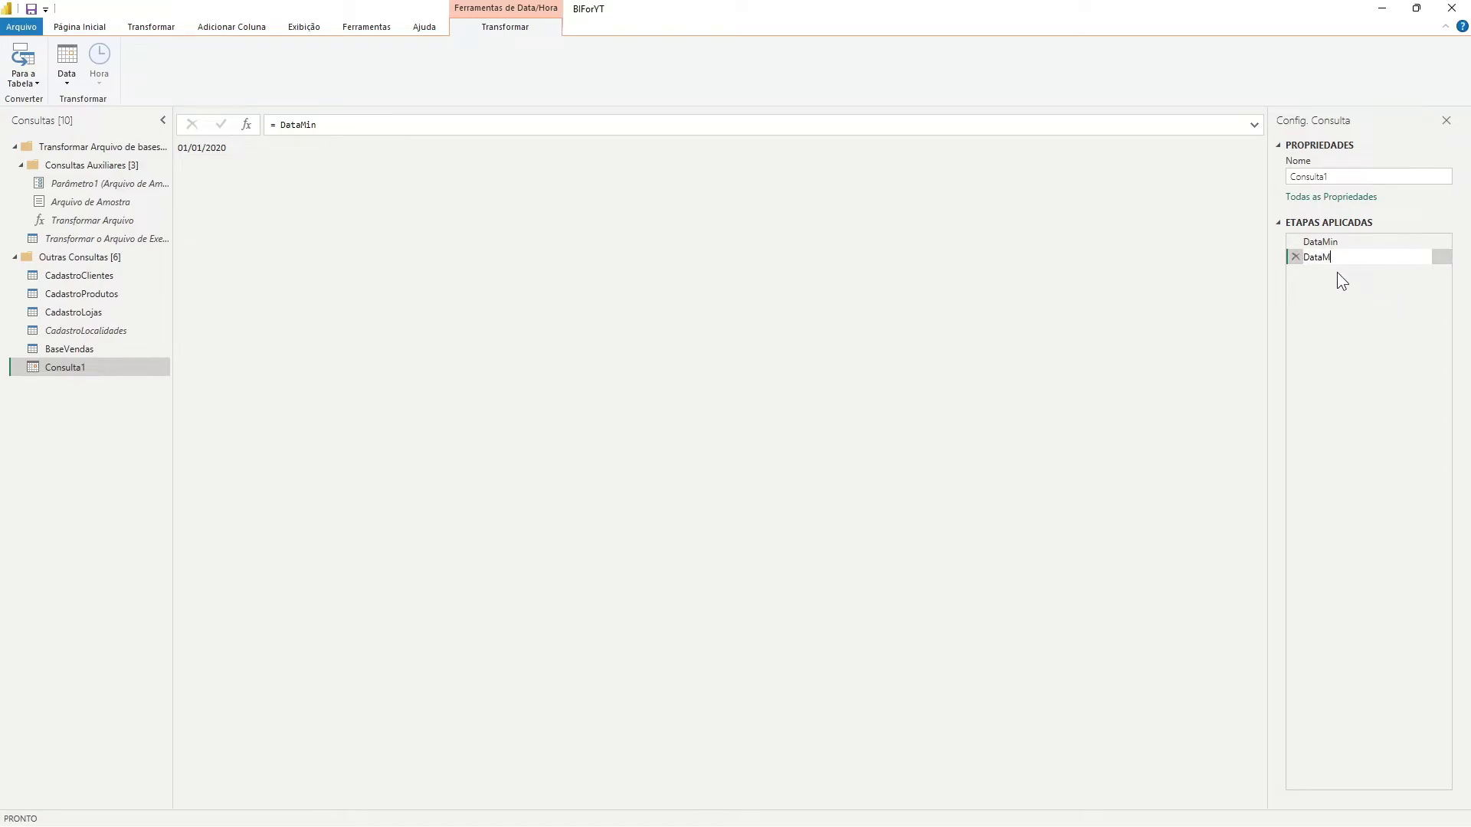
key(Return)
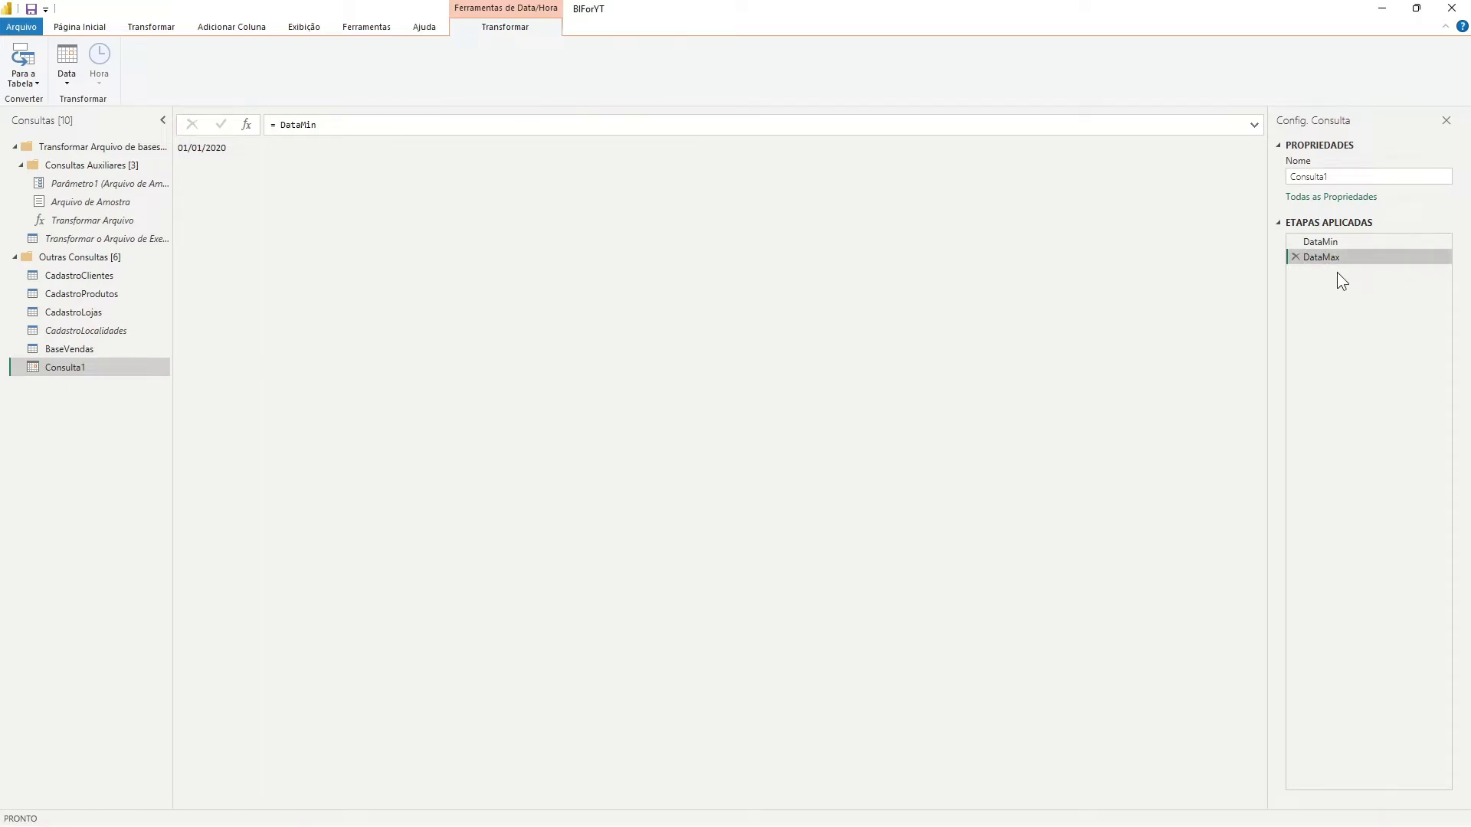
Reuse the DataMin formula in the DataMax step, changed to = List.Max(BaseVendas[Data da Venda]).
click(1322, 242)
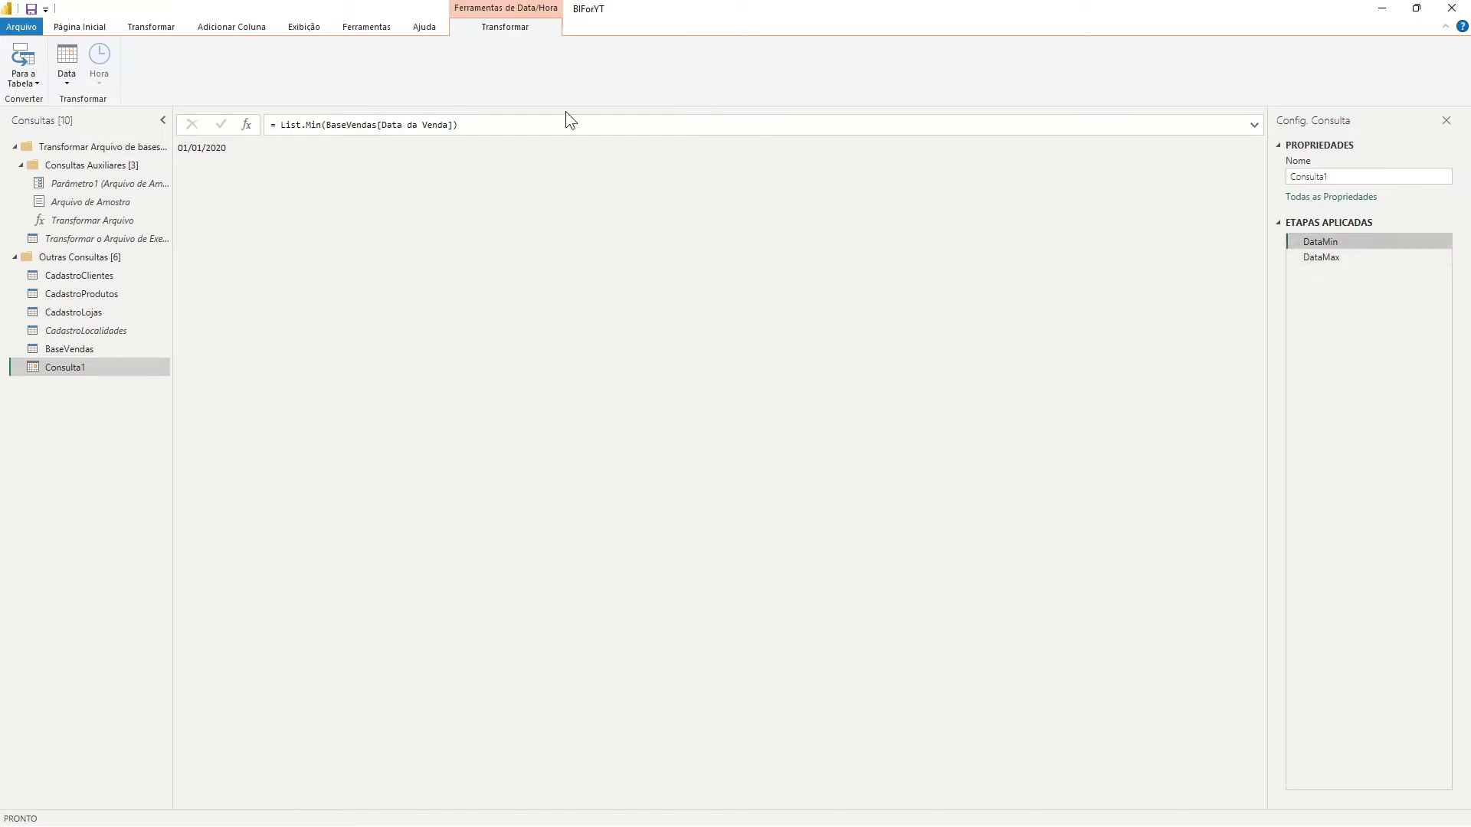
drag(498, 126, 270, 121)
key(ctrl+c)
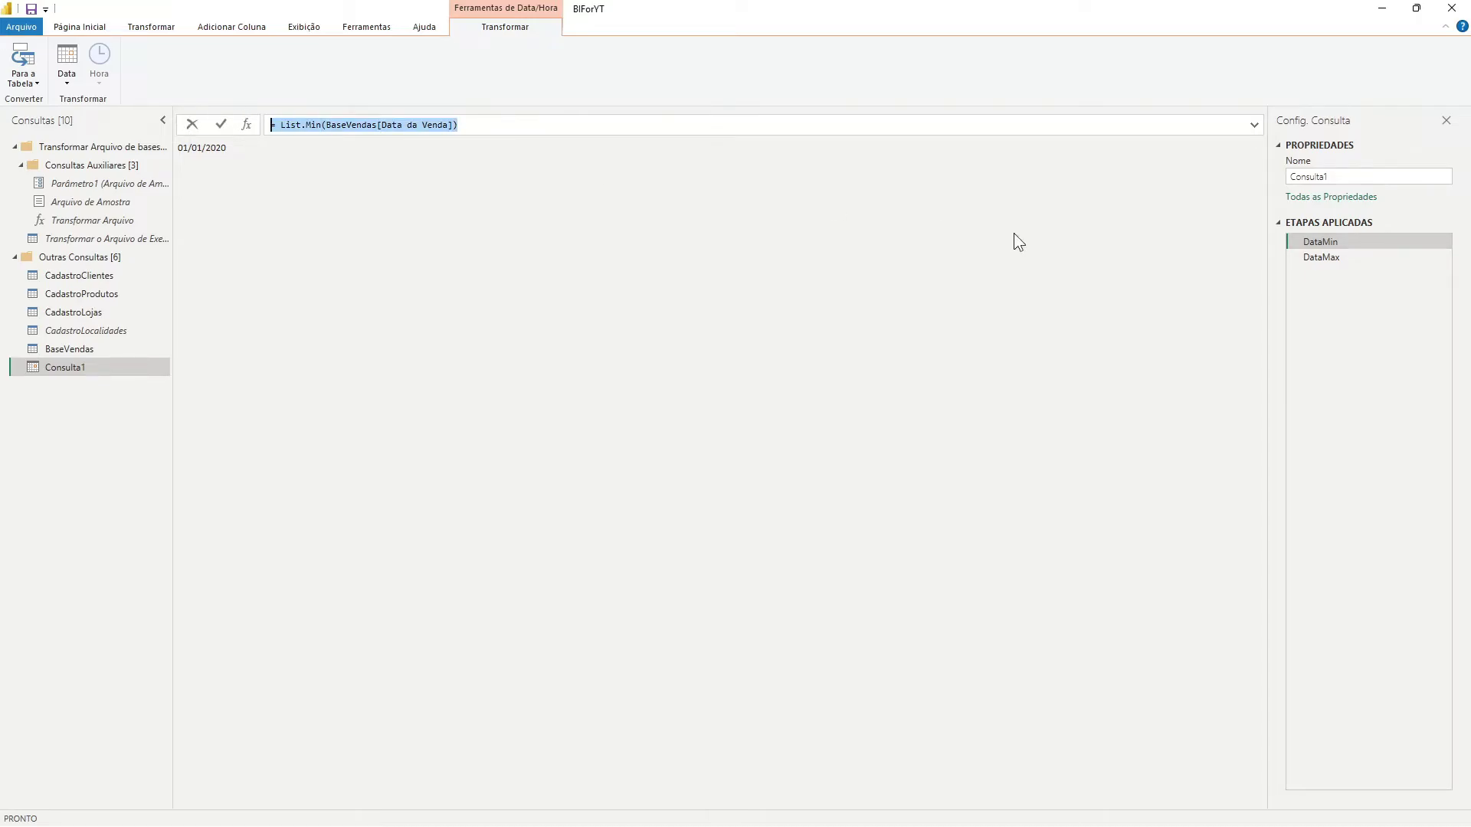
click(1327, 256)
click(1325, 260)
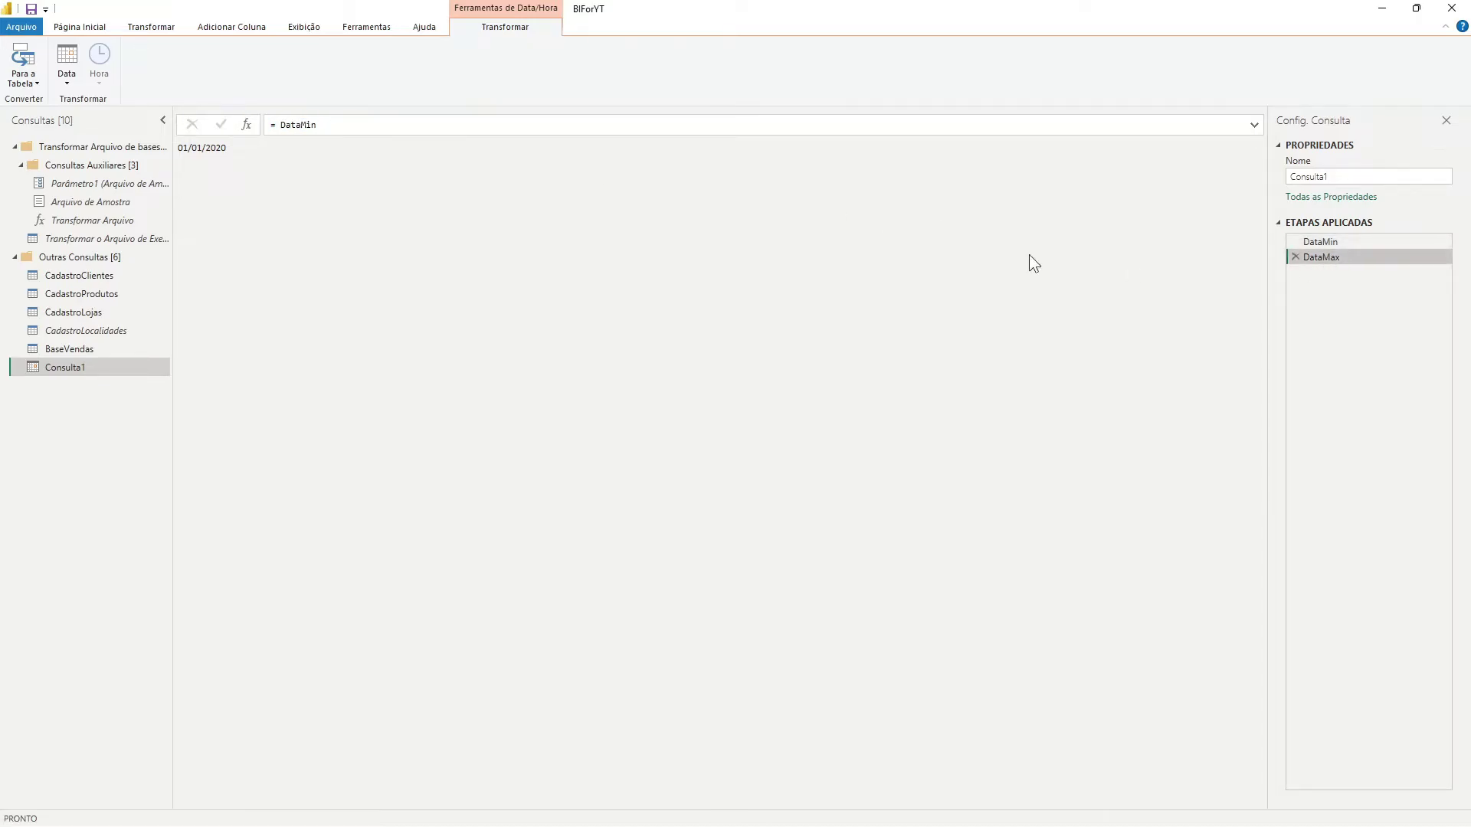
drag(333, 134, 227, 115)
key(ctrl+v)
double_click(321, 125)
key(BackSpace)
text(Max)
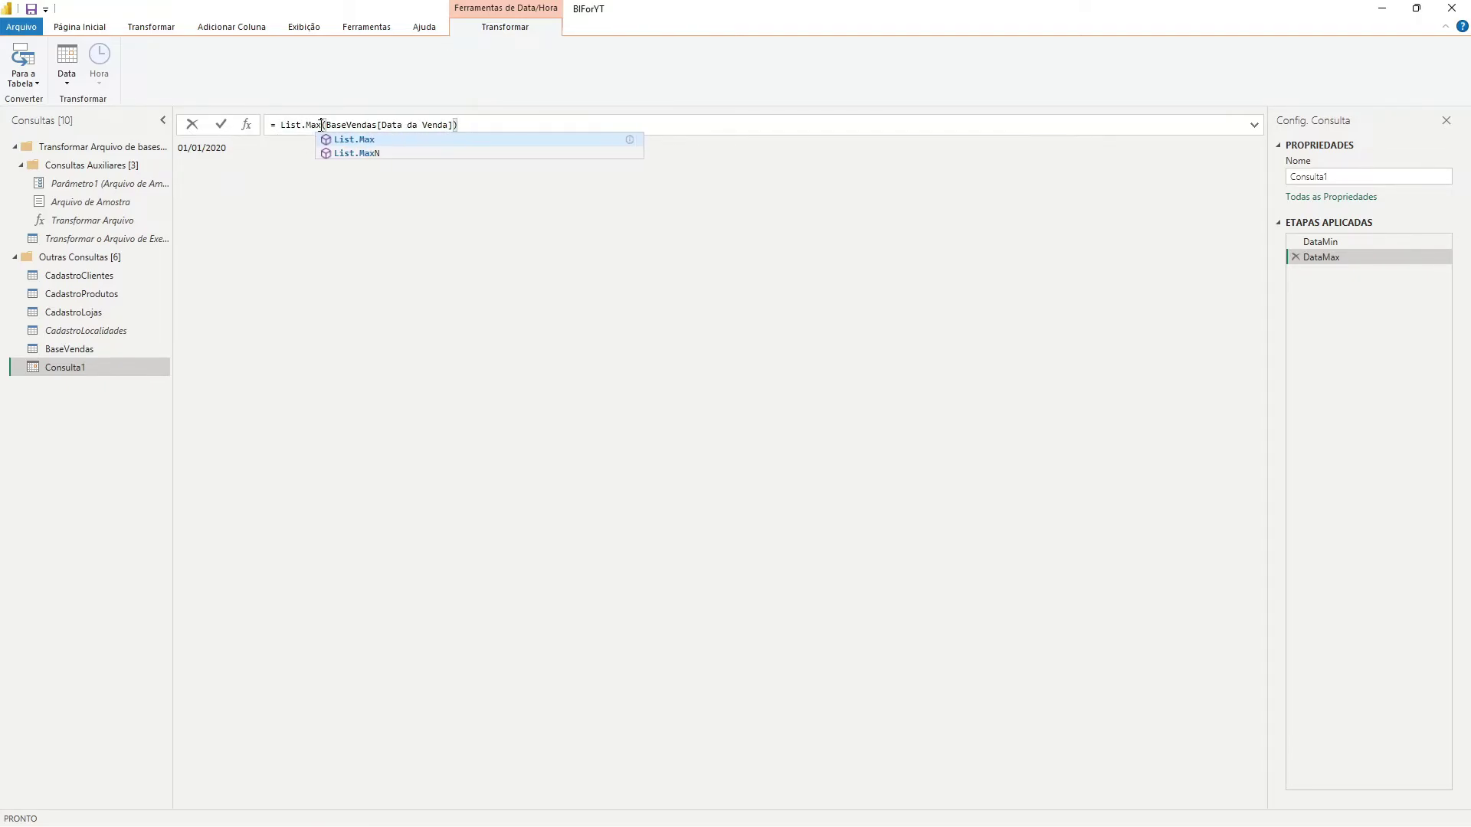
key(Return)
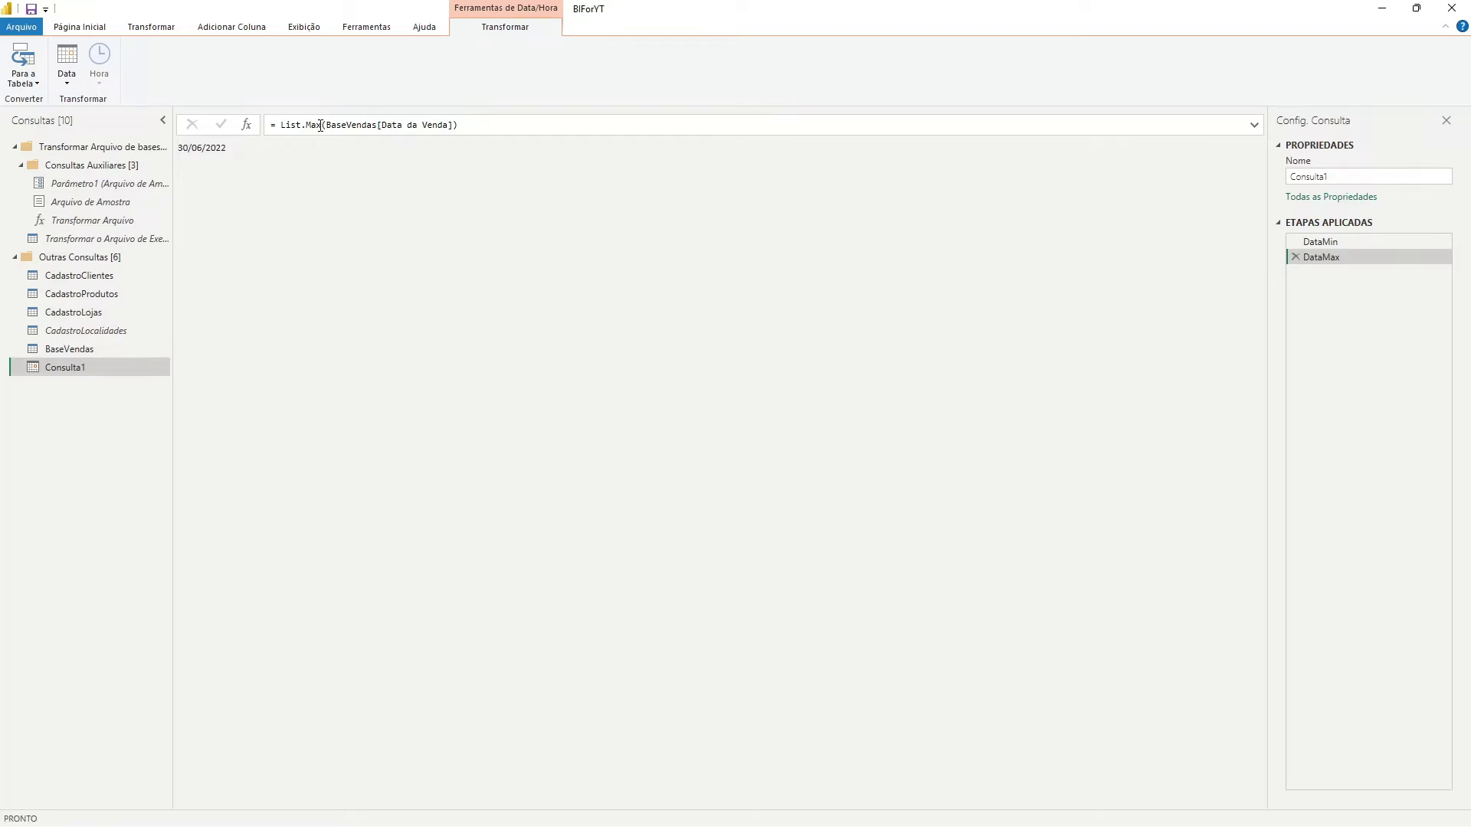
drag(179, 146, 224, 151)
Rename the Consulta1 query as Calendario.
right_click(64, 369)
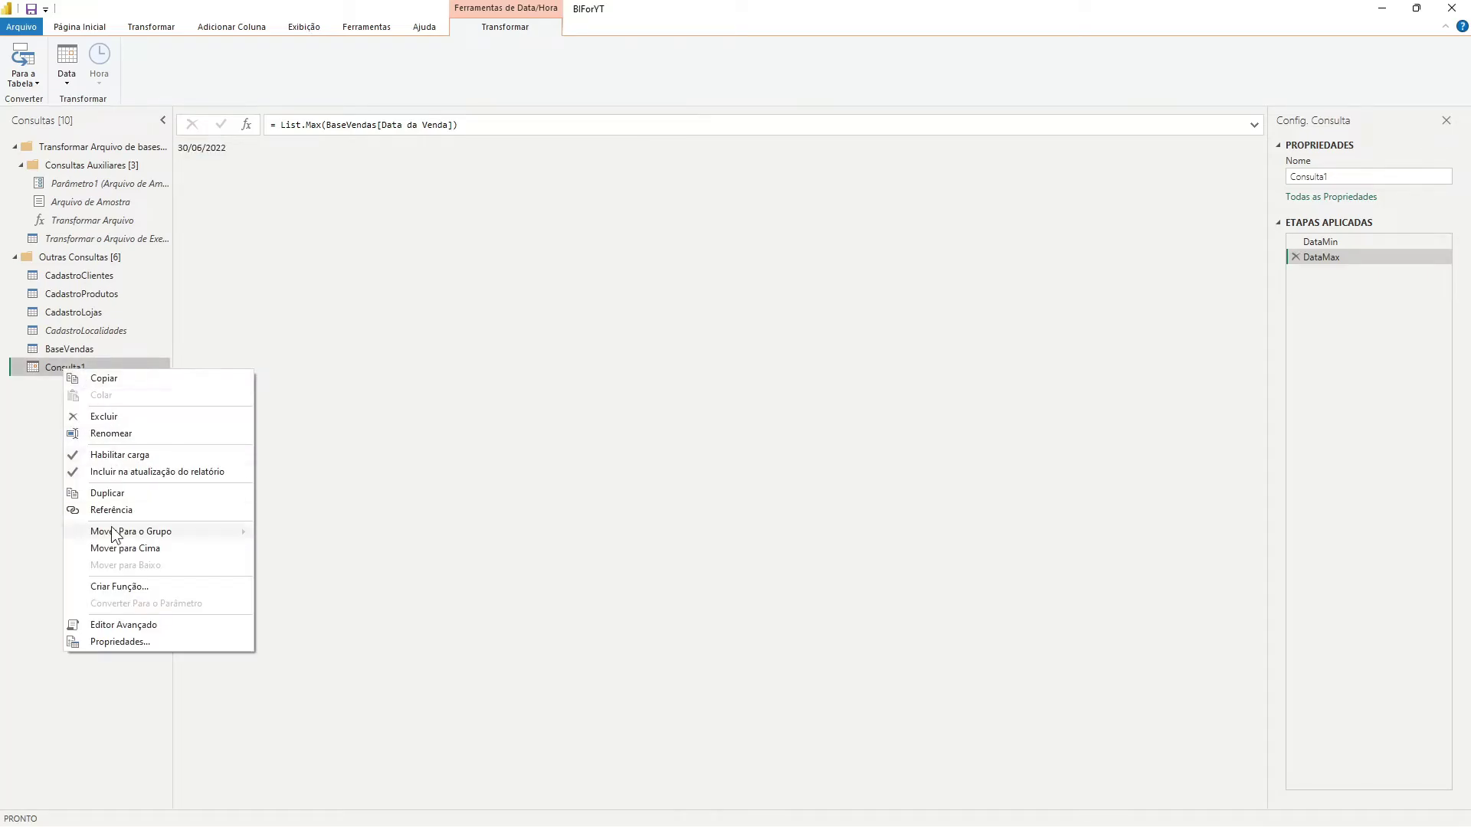
click(104, 433)
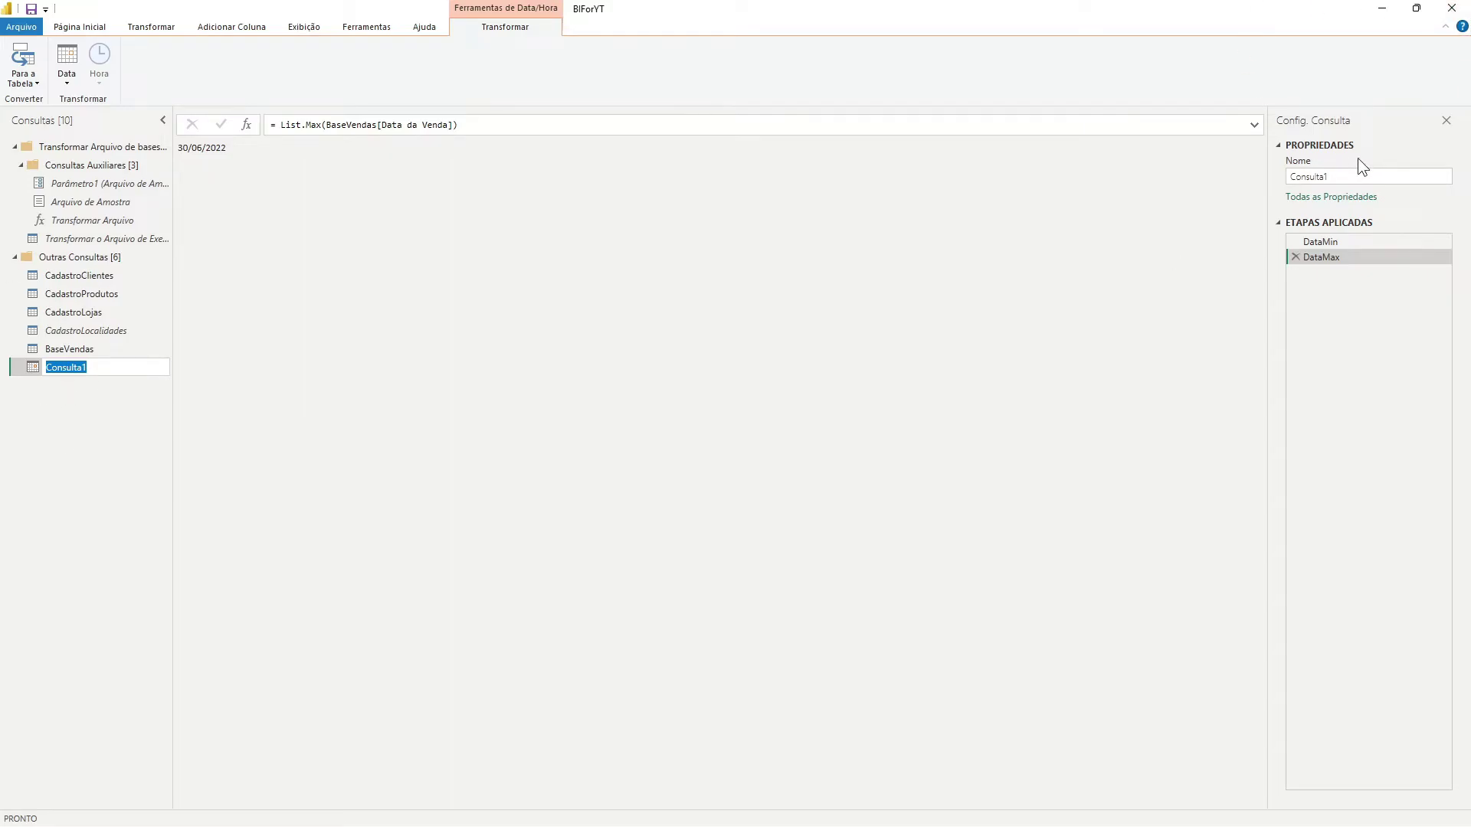
click(1383, 175)
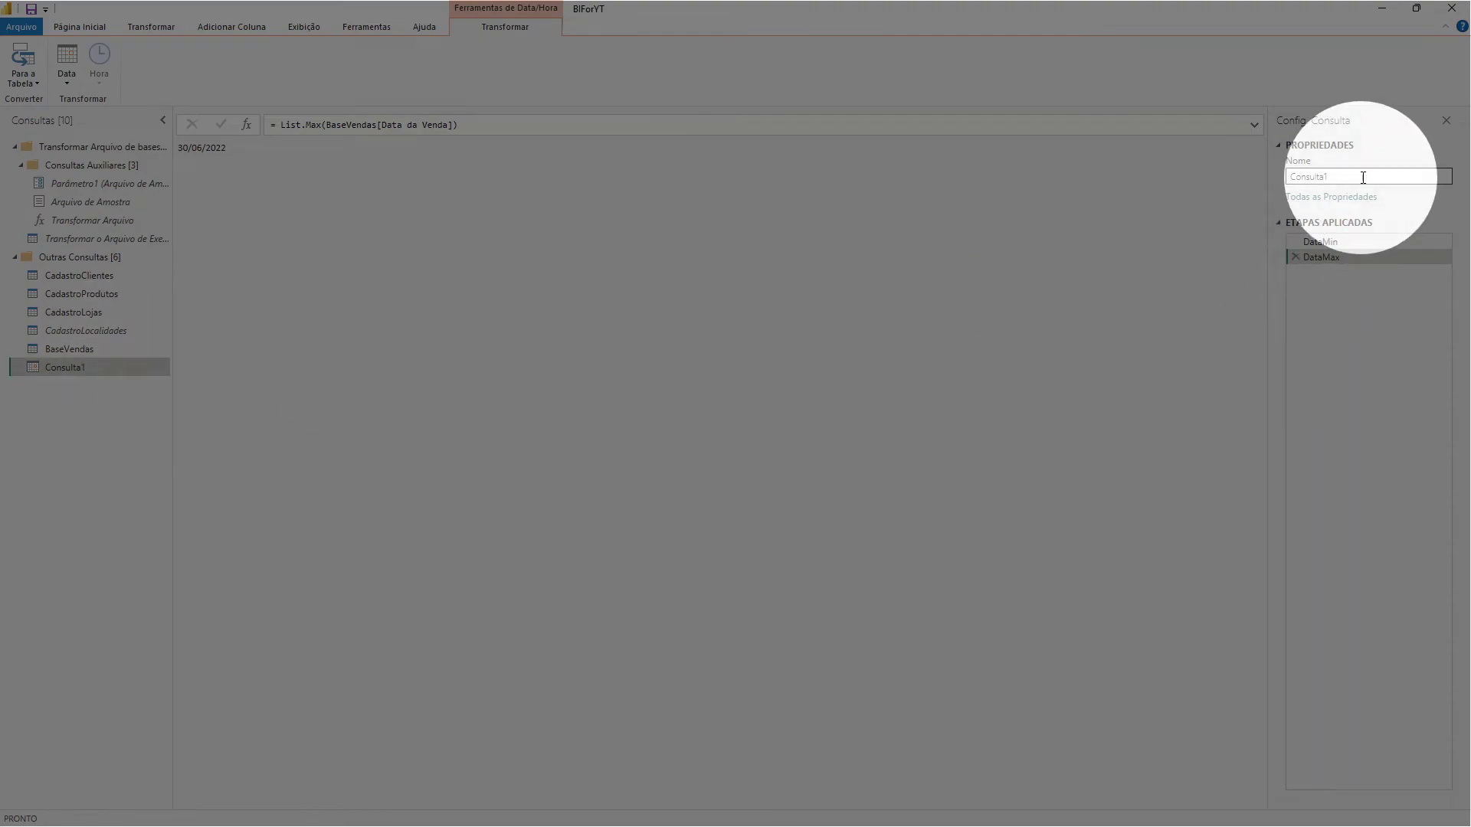
key(BackSpace)
key(BackSpace)
key(BackSpace)
key(BackSpace)
key(BackSpace)
key(BackSpace)
key(BackSpace)
key(BackSpace)
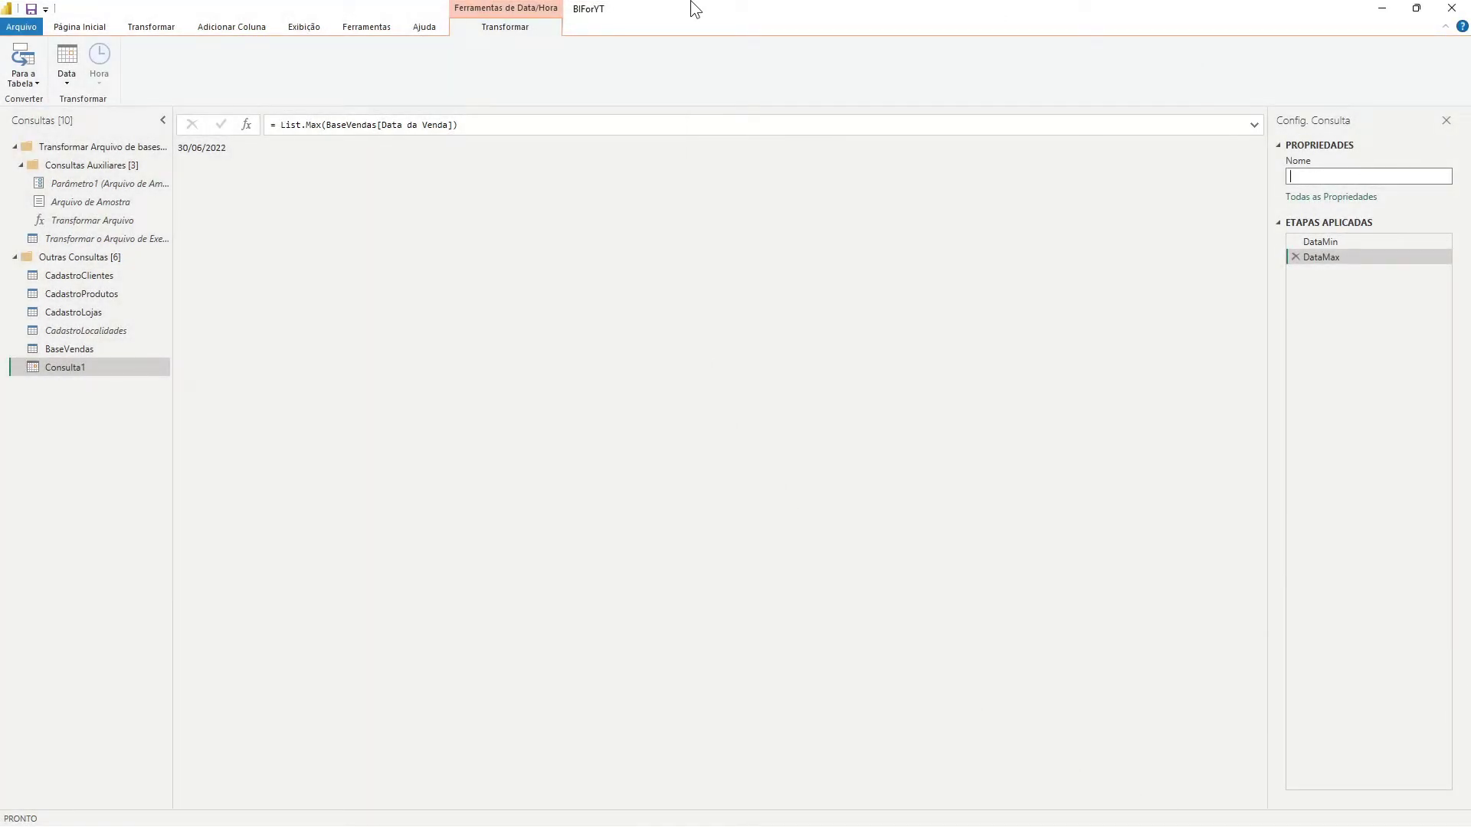
text(Calendario)
key(Return)
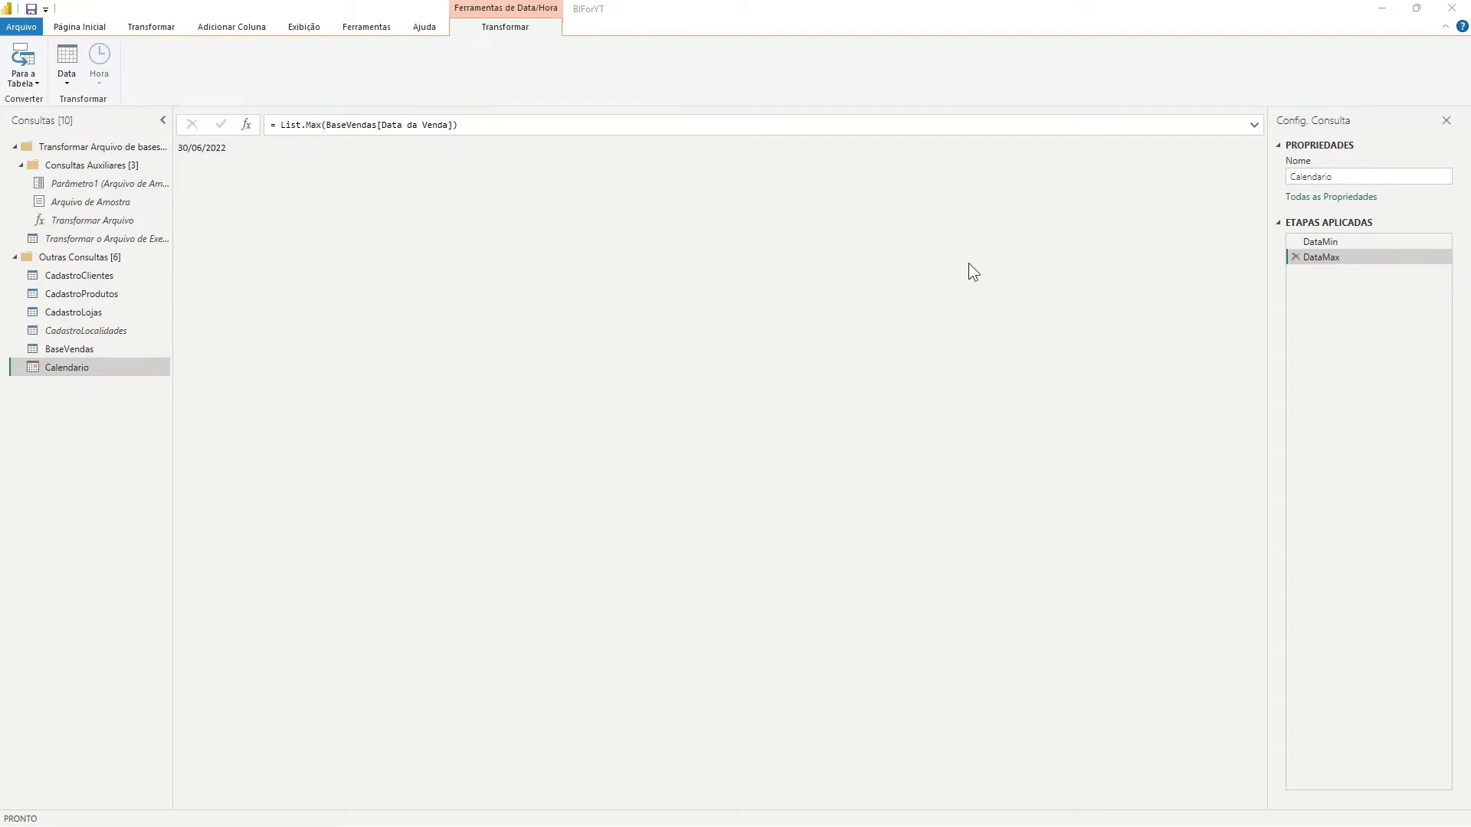
Insert a new step after DataMax in the Calendario query and rename it QtdDias.
click(1354, 294)
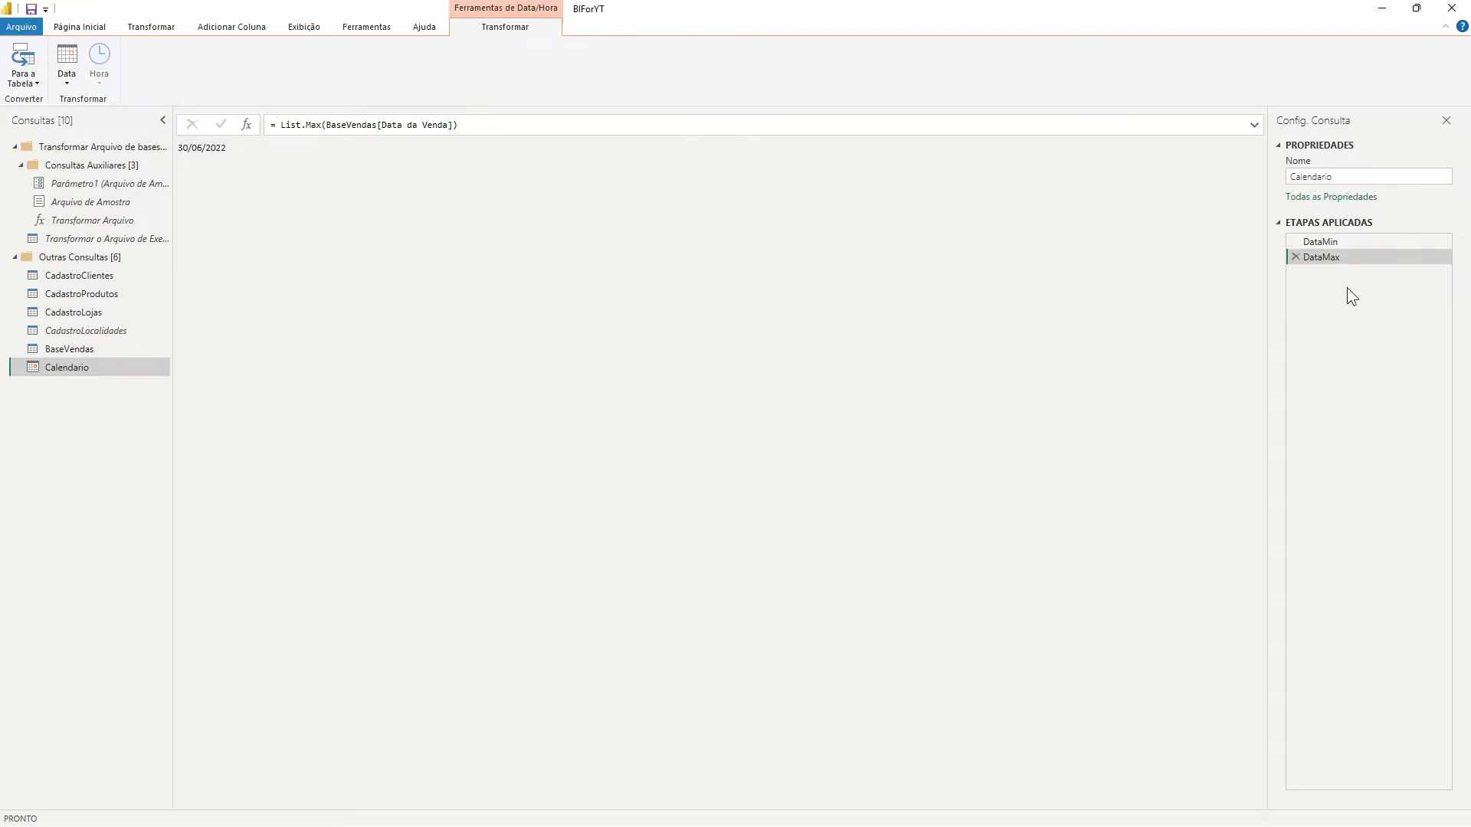
right_click(1326, 254)
click(1377, 337)
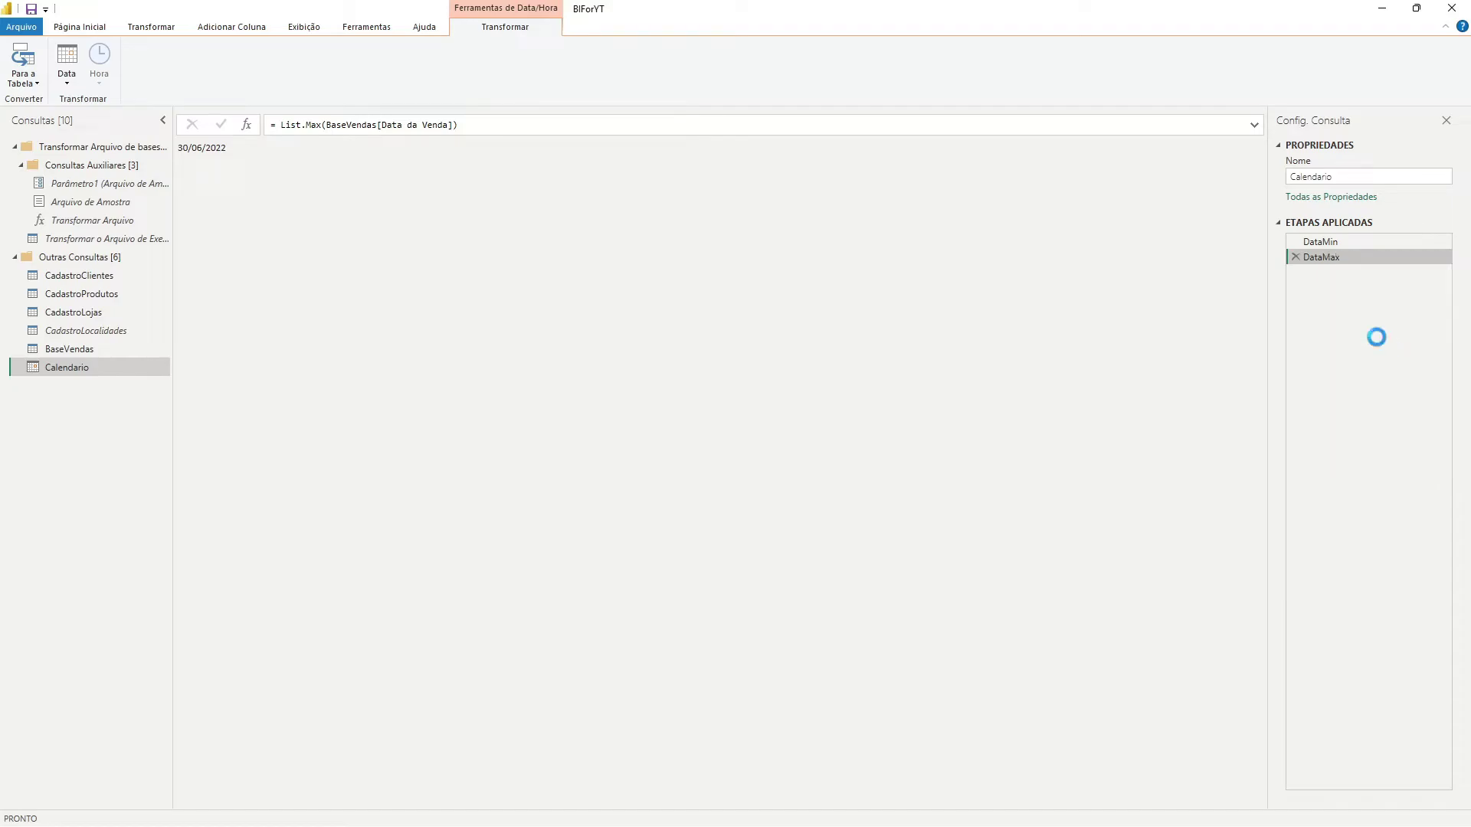
right_click(1335, 272)
click(1371, 304)
text(QtdDias)
key(Return)
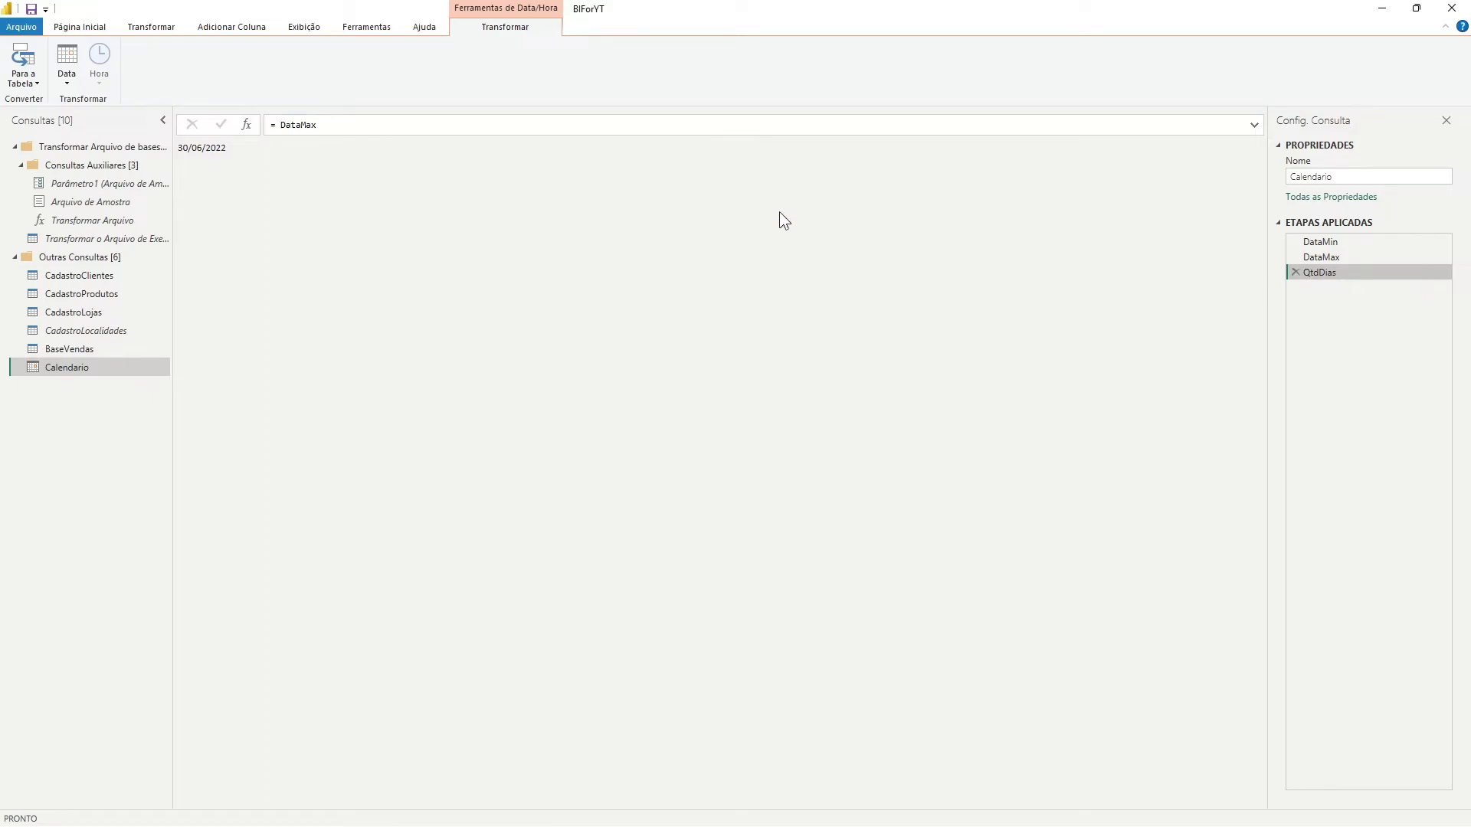
Replace the QtdDias formula with an empty Duration.Days() call and view the DataMin step's date.
drag(326, 124, 282, 125)
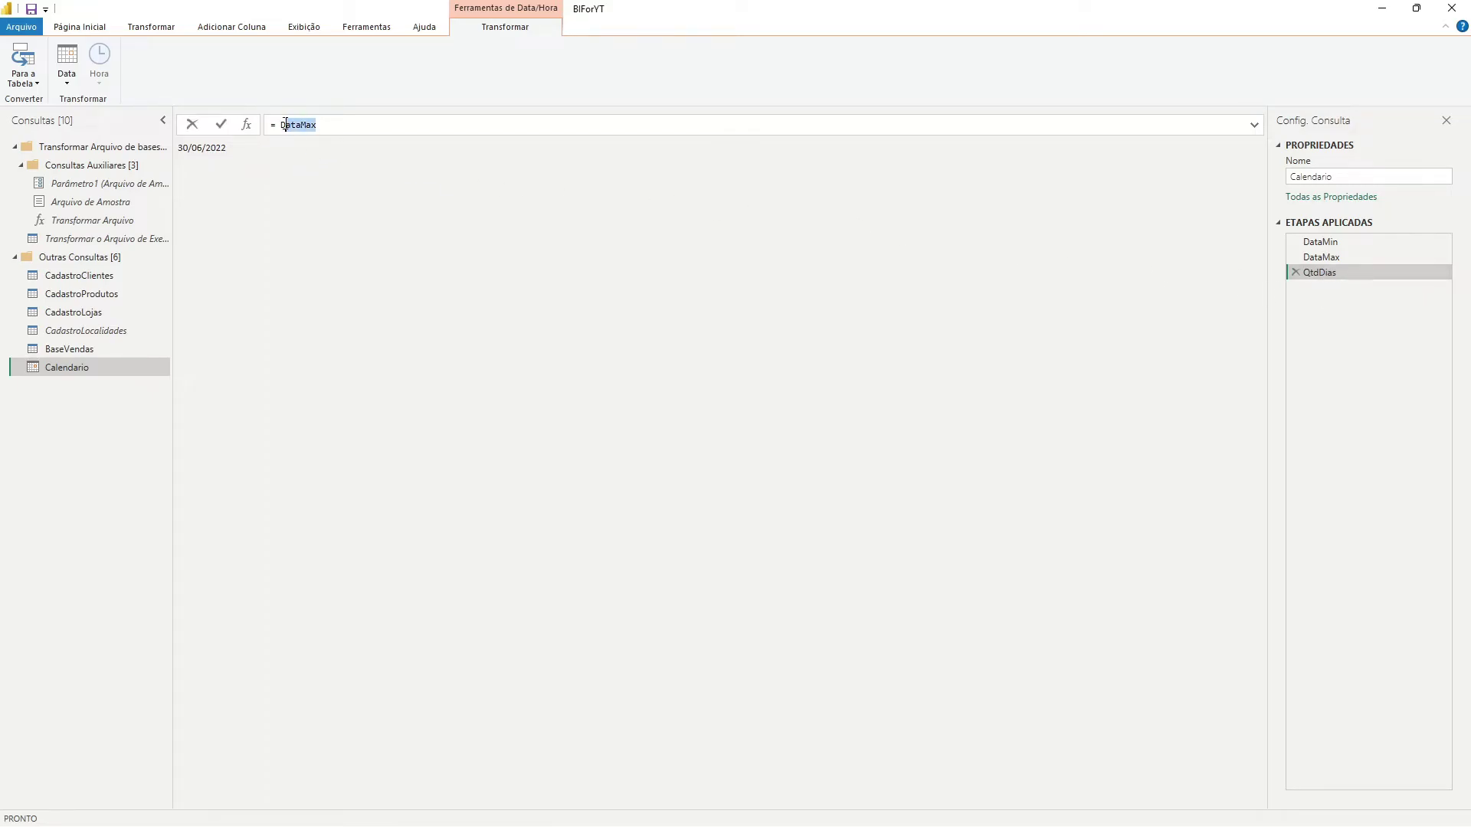
text(Durati)
key(Tab)
text(()
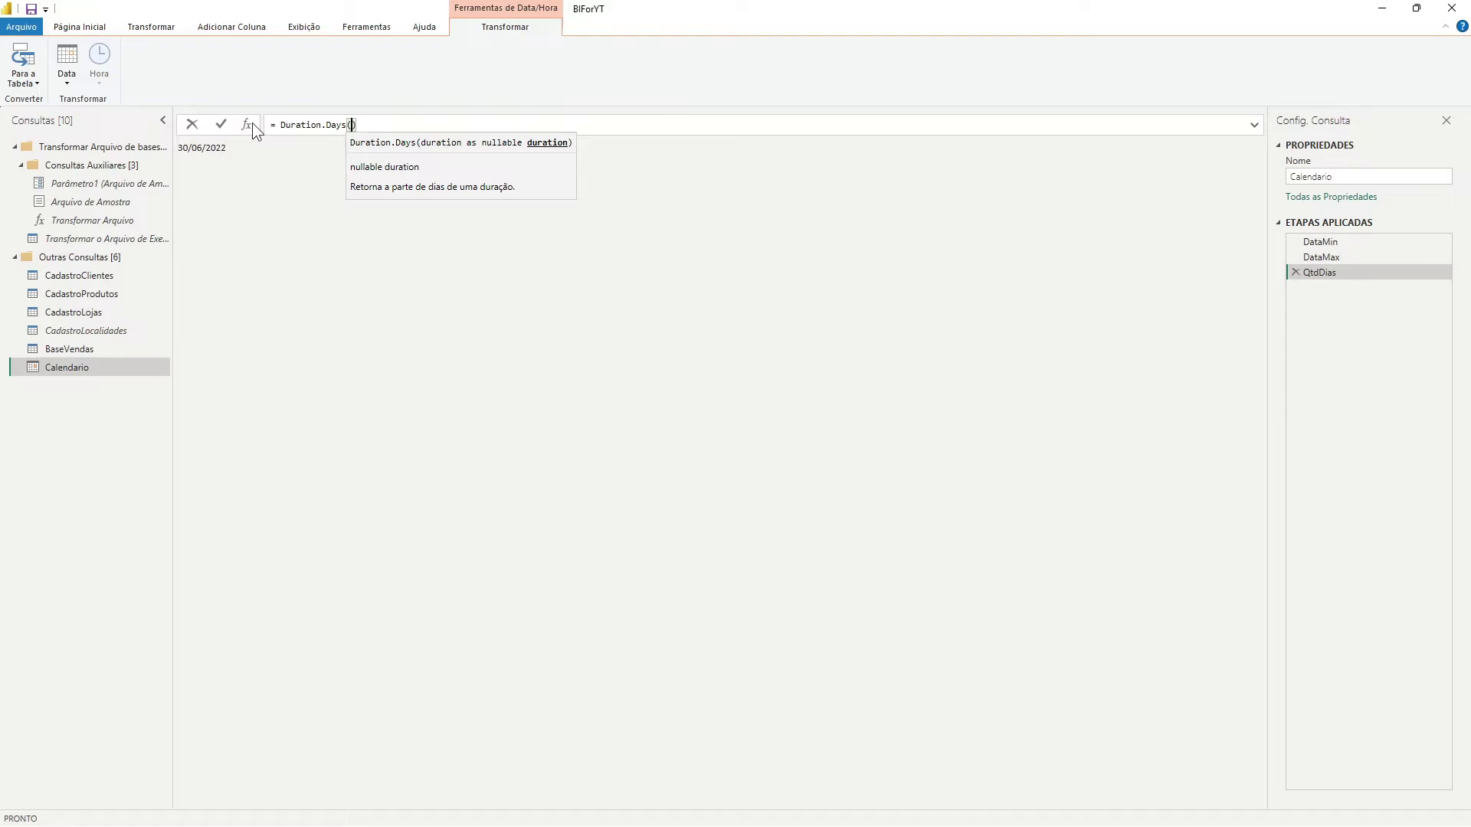
click(1331, 238)
click(1326, 242)
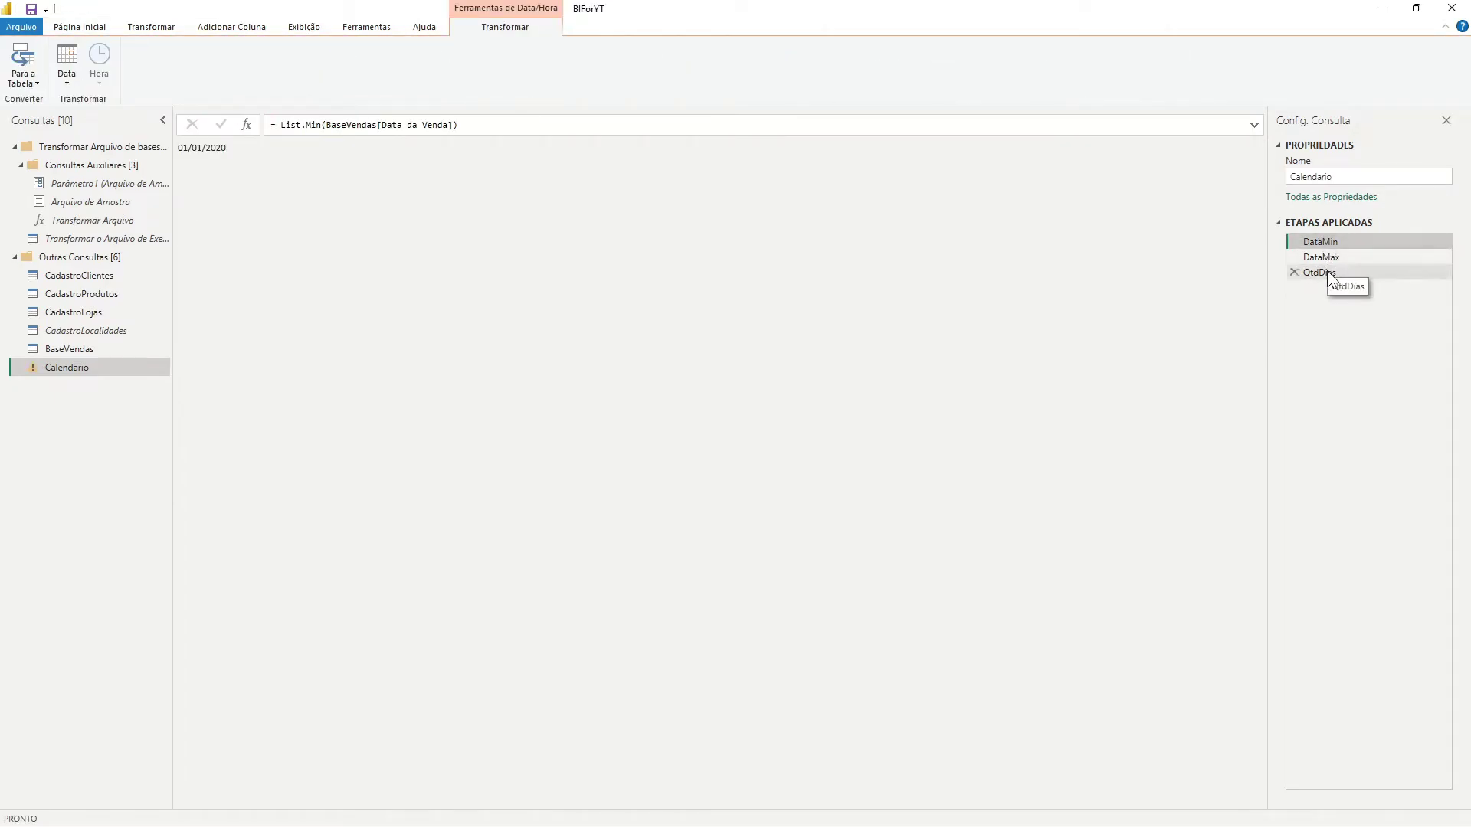
Complete the QtdDias formula as = Duration.Days(DataMax - DataMin) and apply it.
click(1326, 271)
click(353, 124)
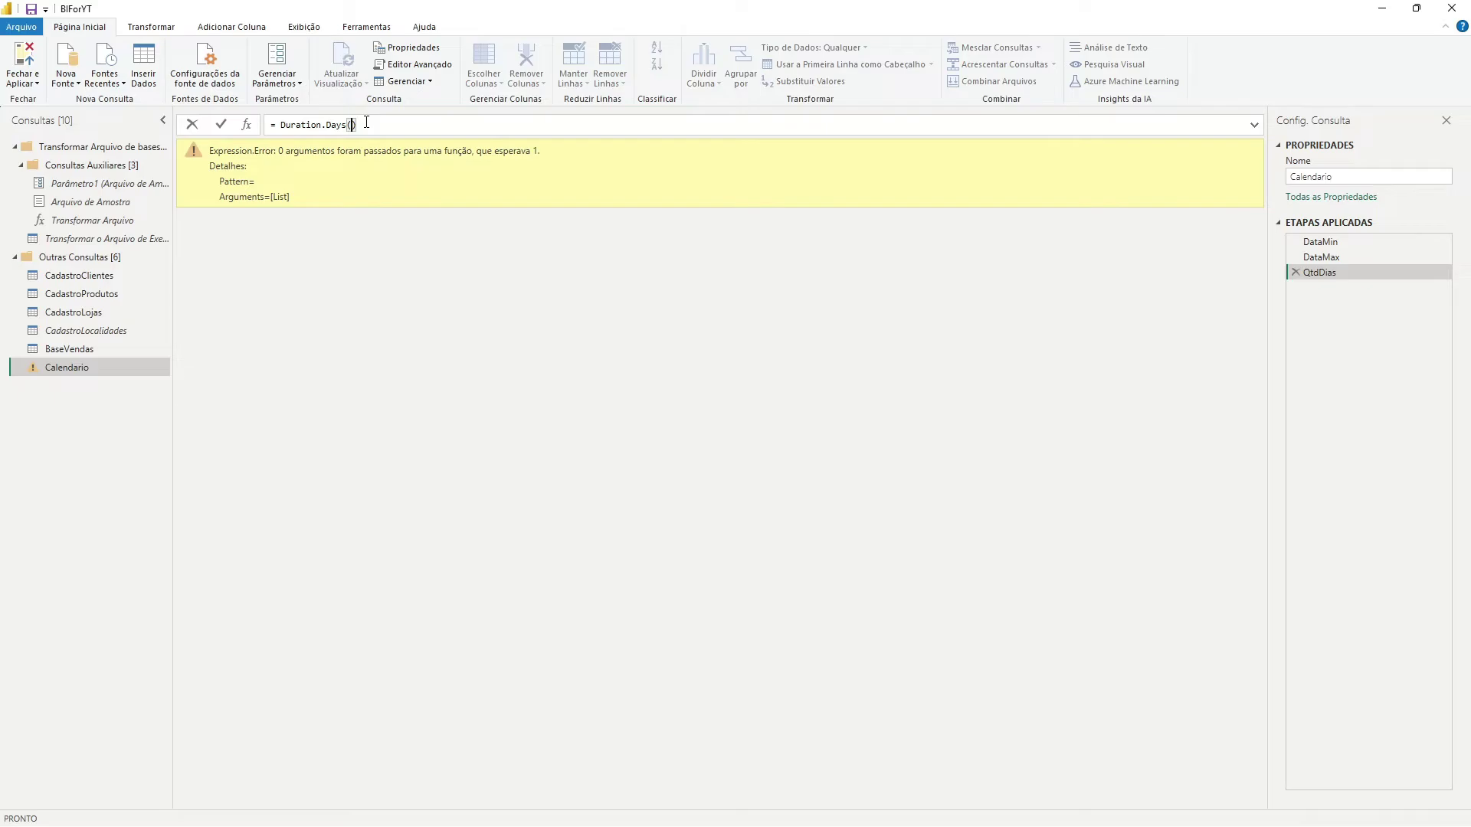
text(Data)
text(Max )
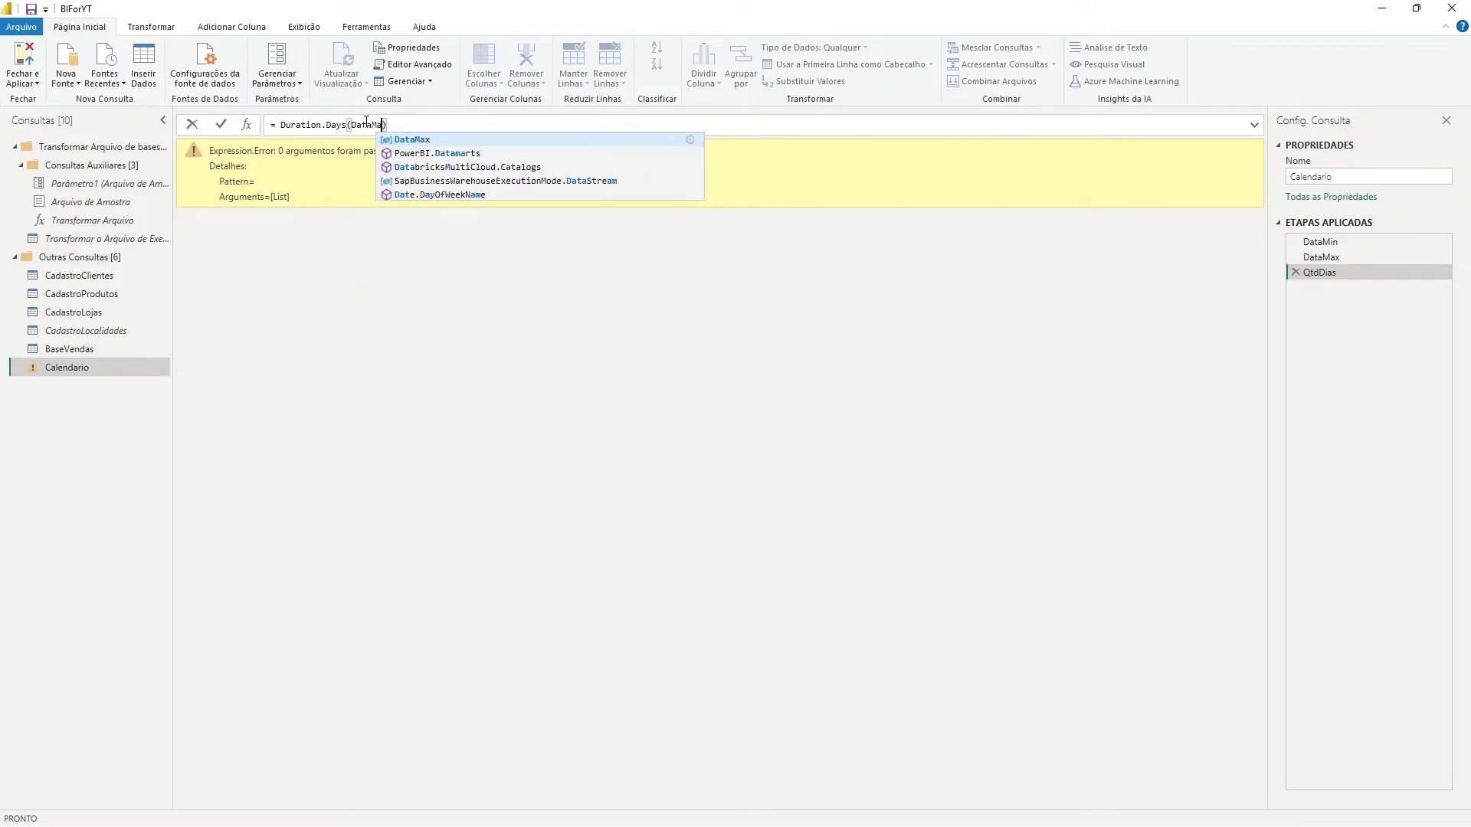
text(- Matra)
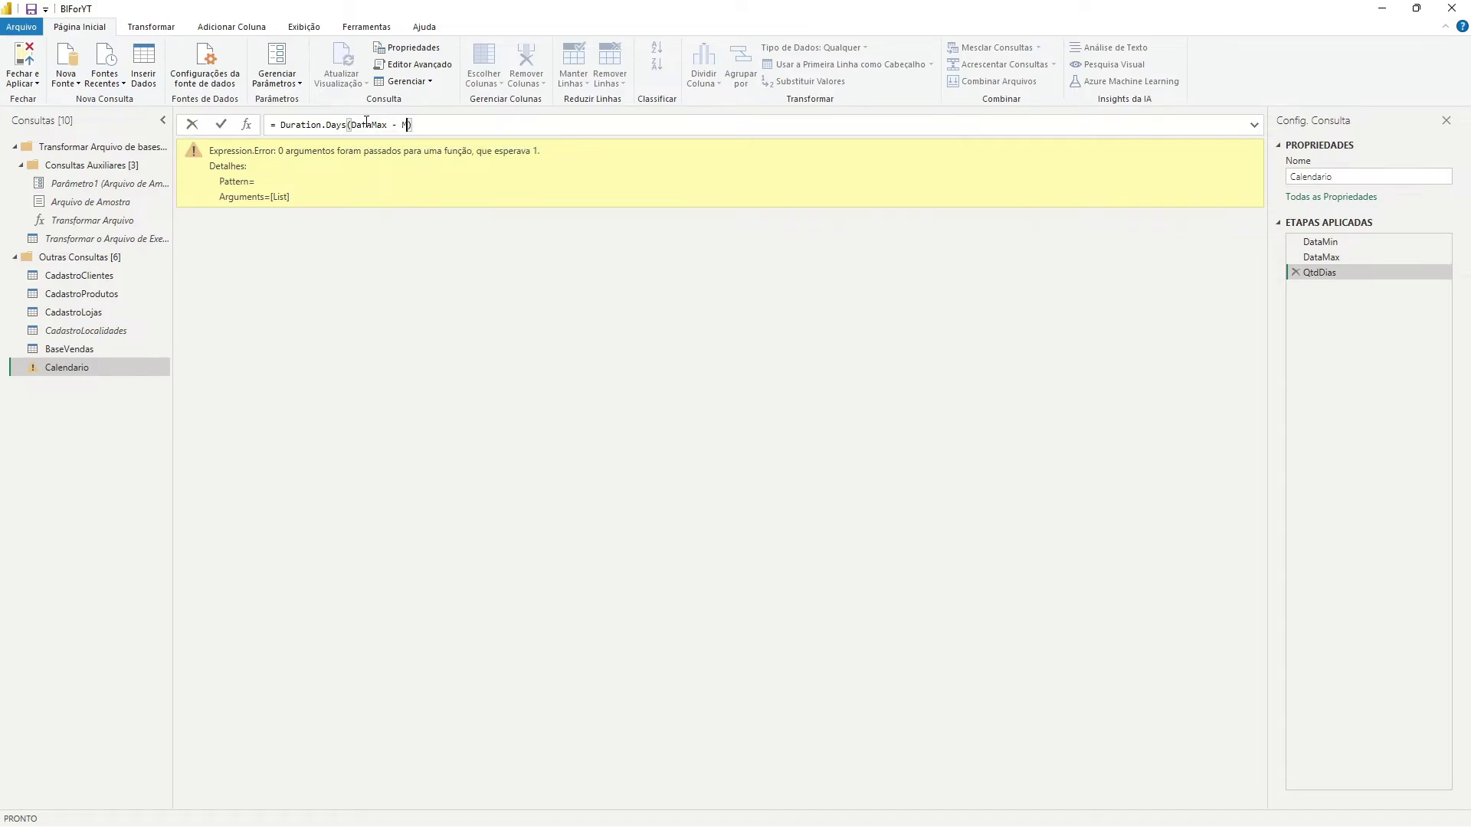
key(BackSpace)
key(BackSpace)
key(BackSpace)
key(BackSpace)
key(BackSpace)
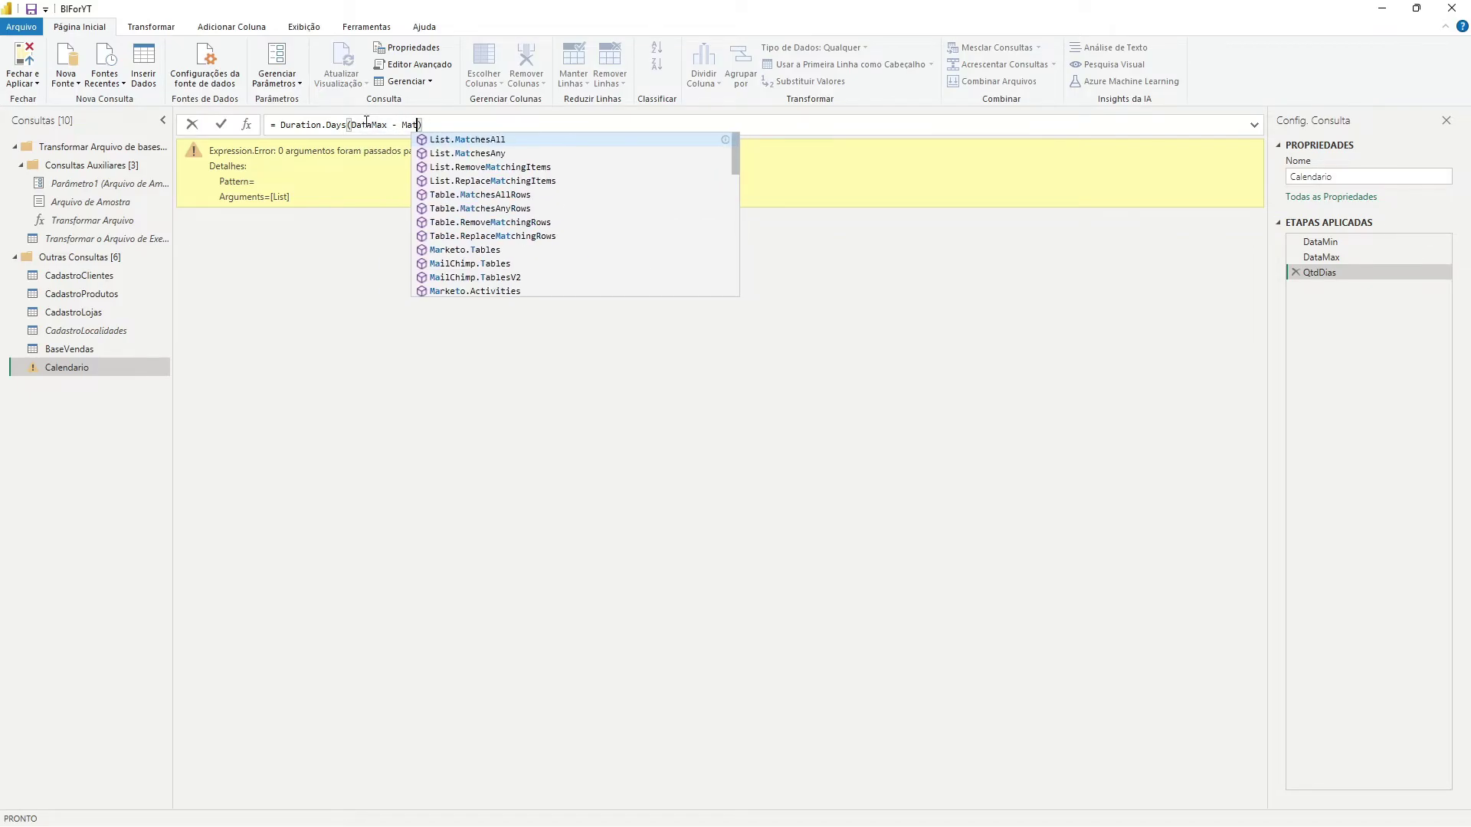
text(DataMin)
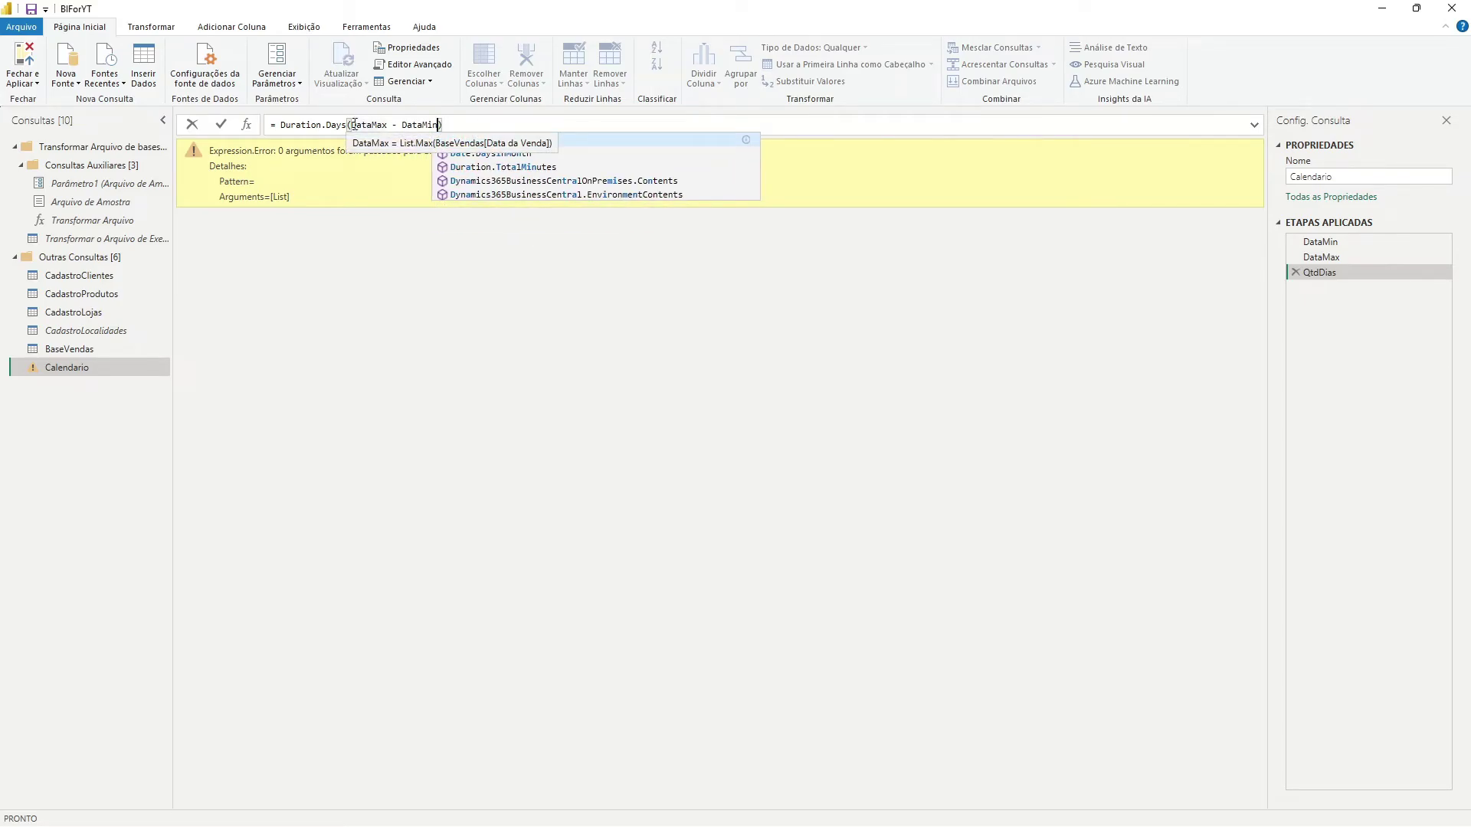
click(455, 124)
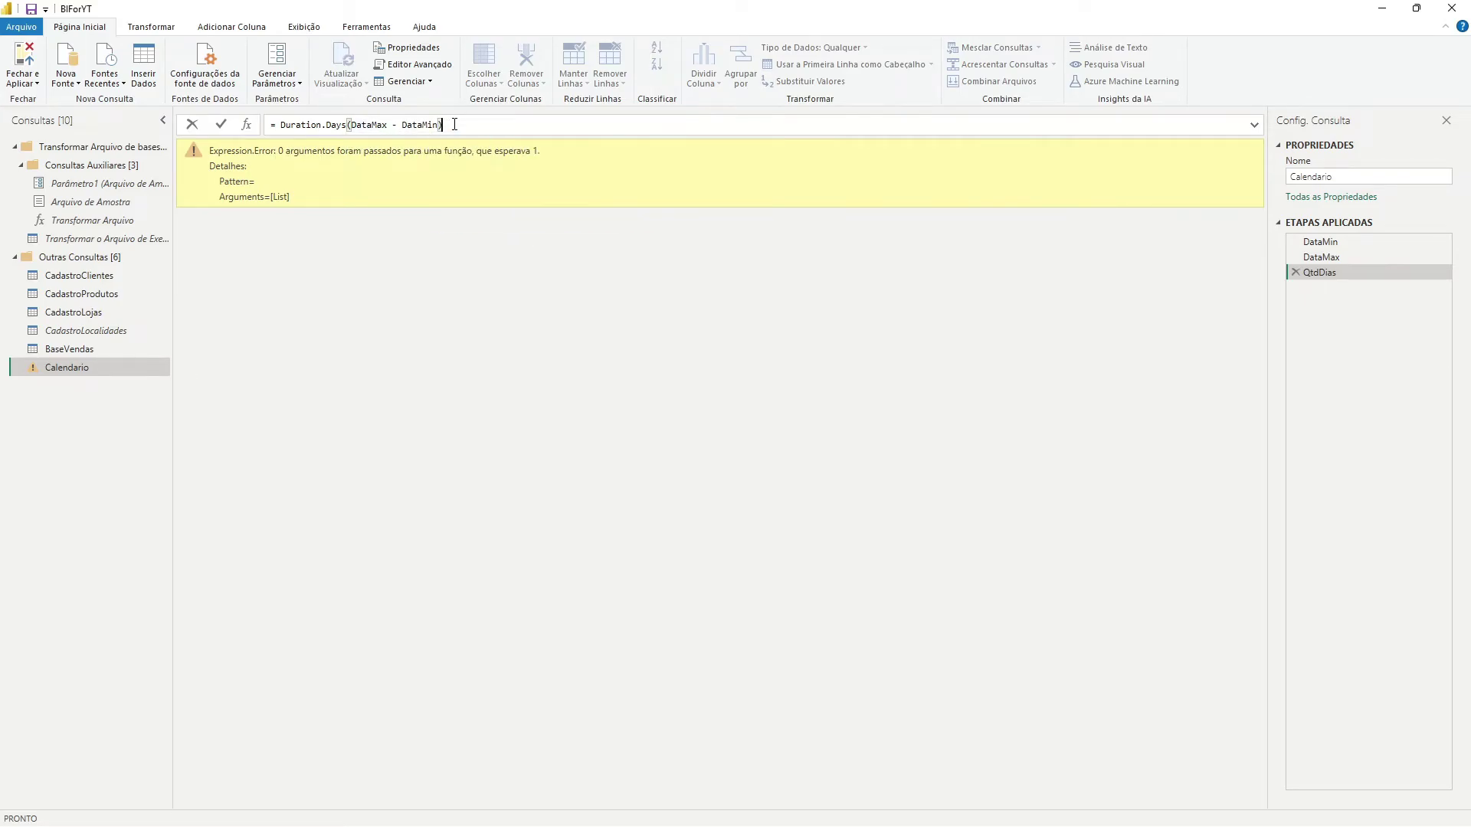
key(Return)
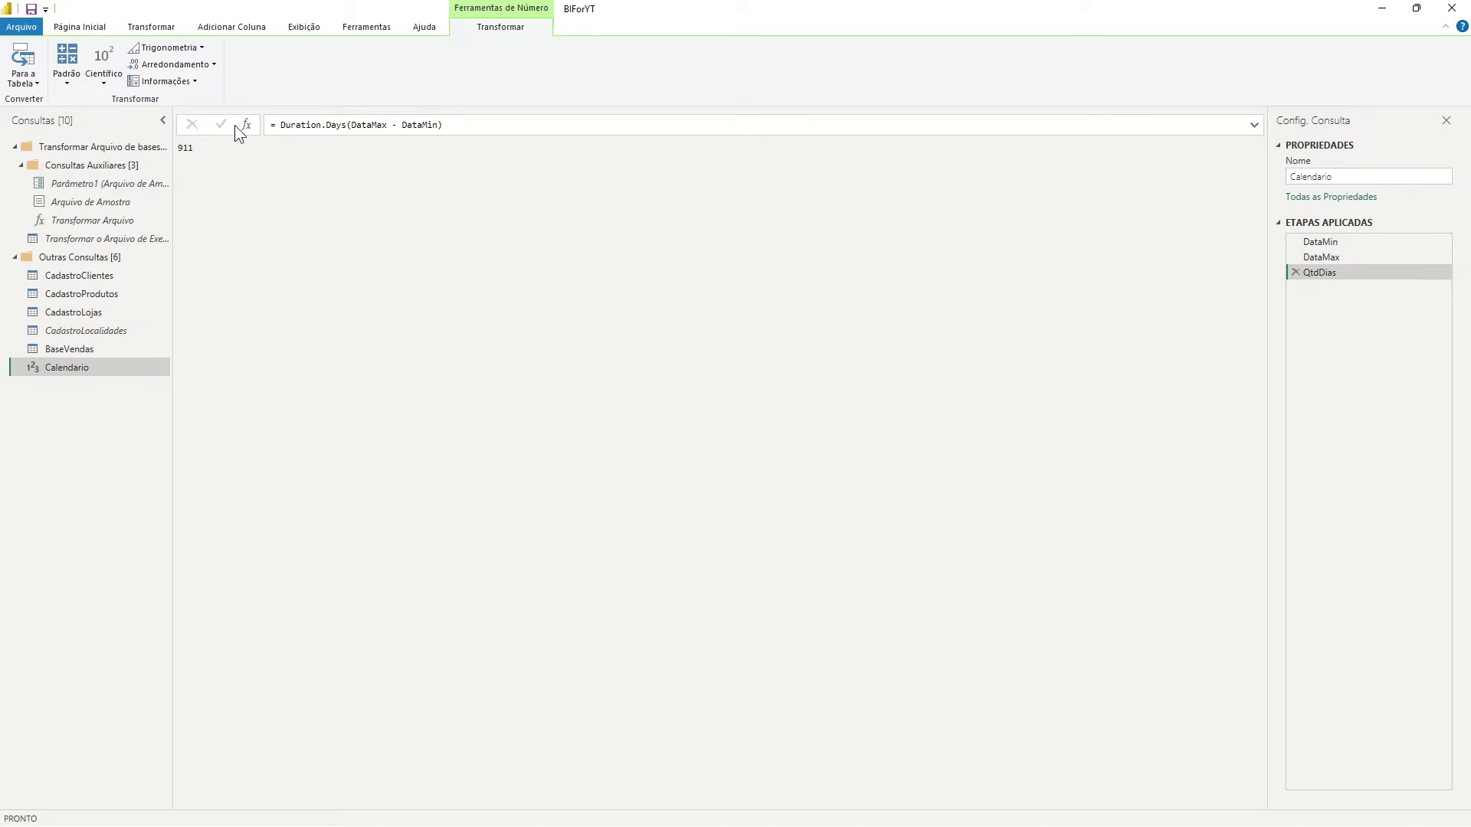
Add + 1 to the end of the QtdDias formula, apply it, and dismiss the OneDrive notification.
click(456, 125)
text(+ 1)
key(Return)
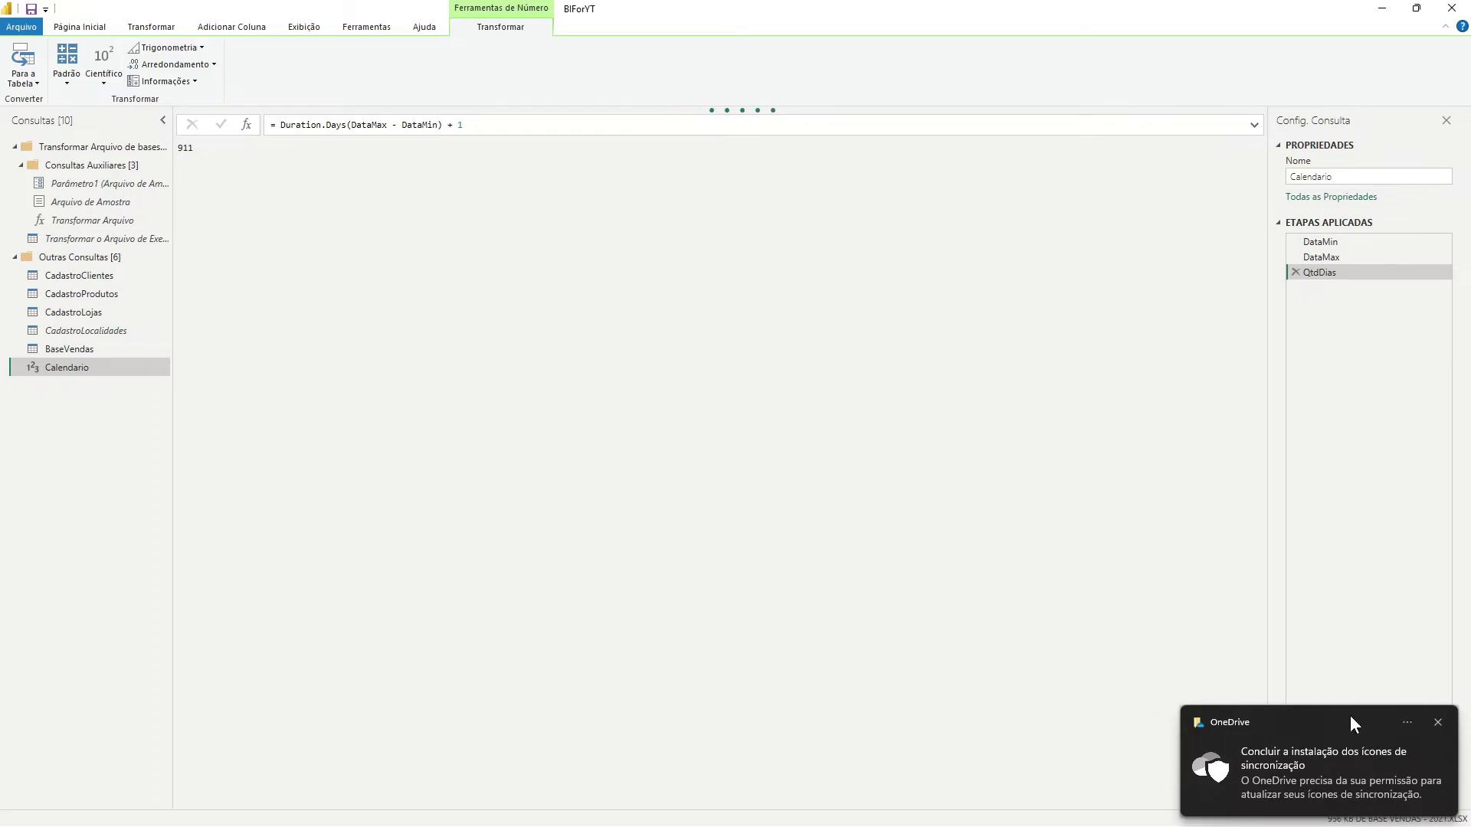
click(1438, 722)
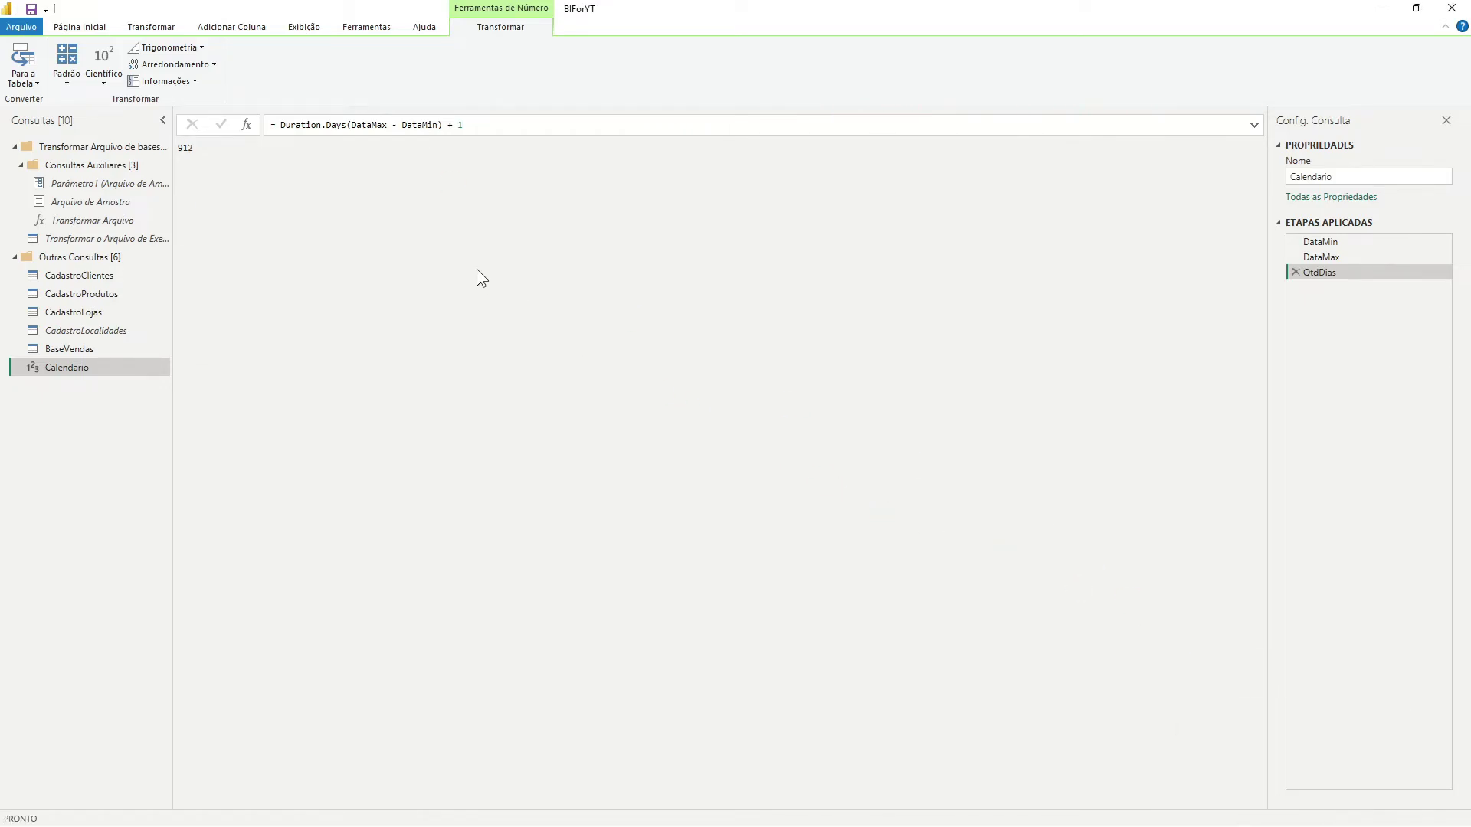
Insert a new step after QtdDias in the Calendario query and rename it ListarDias.
right_click(1337, 273)
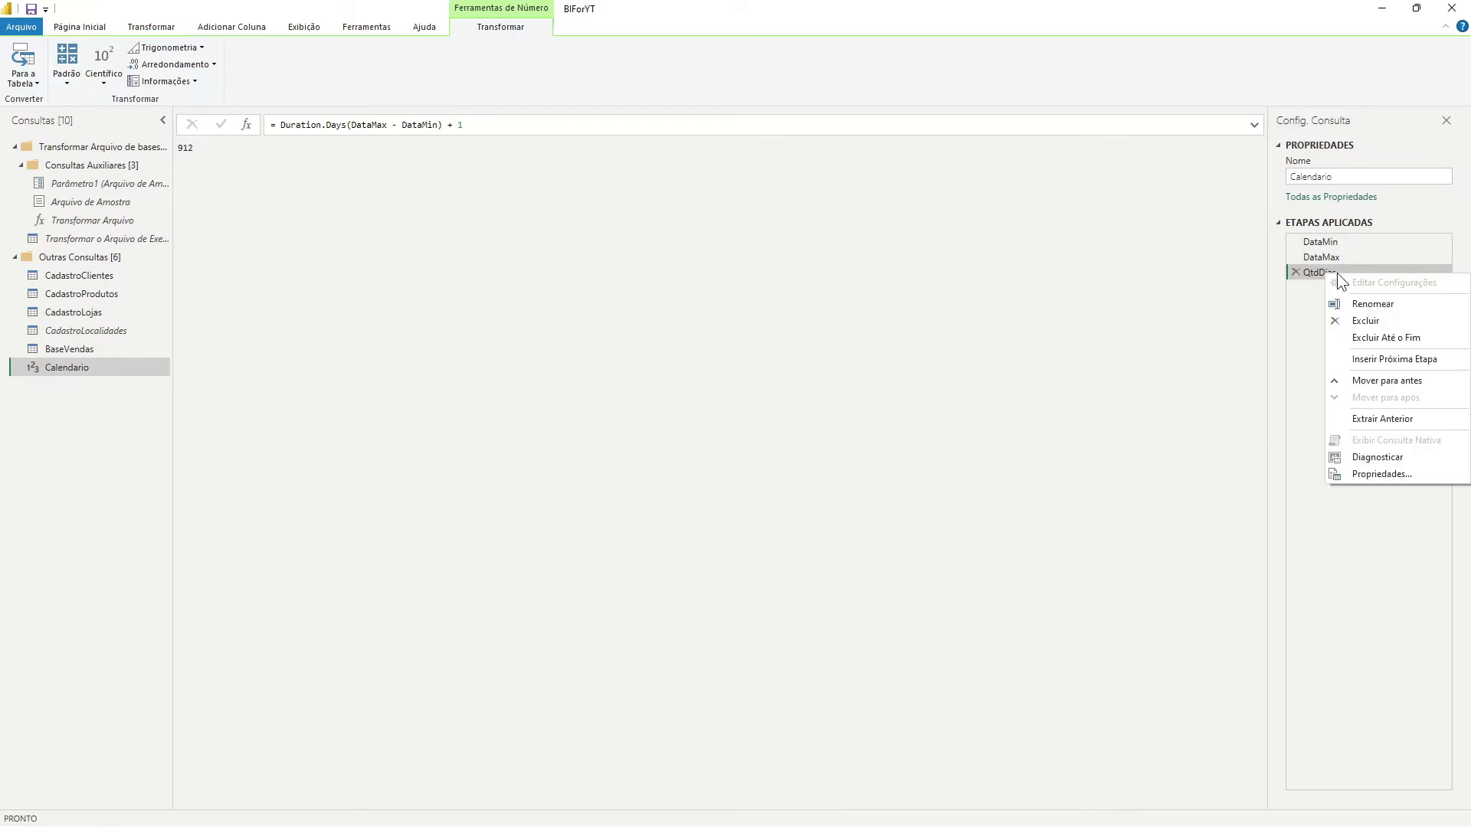
click(1387, 359)
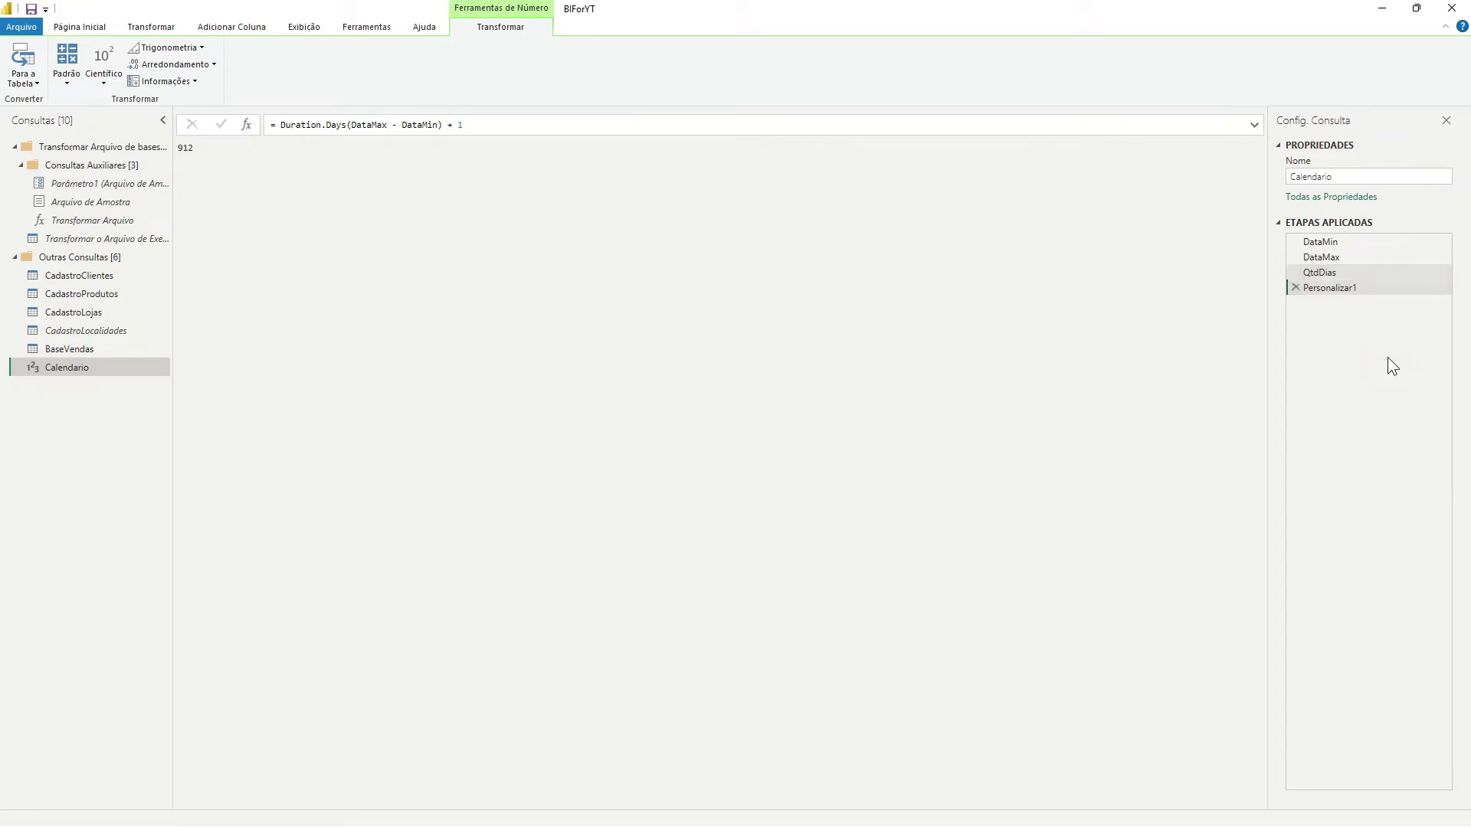
right_click(1338, 288)
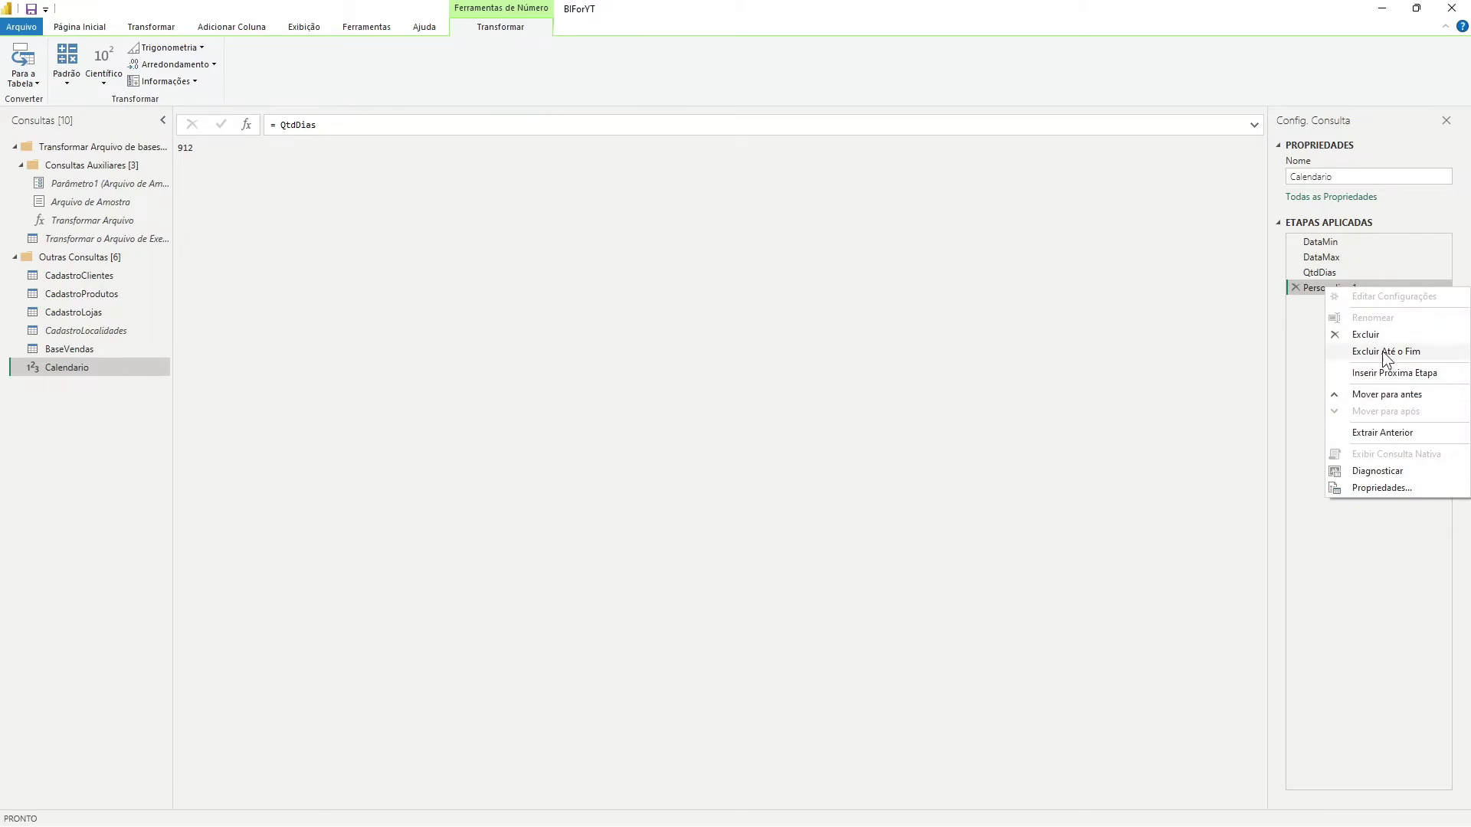
click(1316, 291)
right_click(1344, 290)
click(1370, 315)
text(Li)
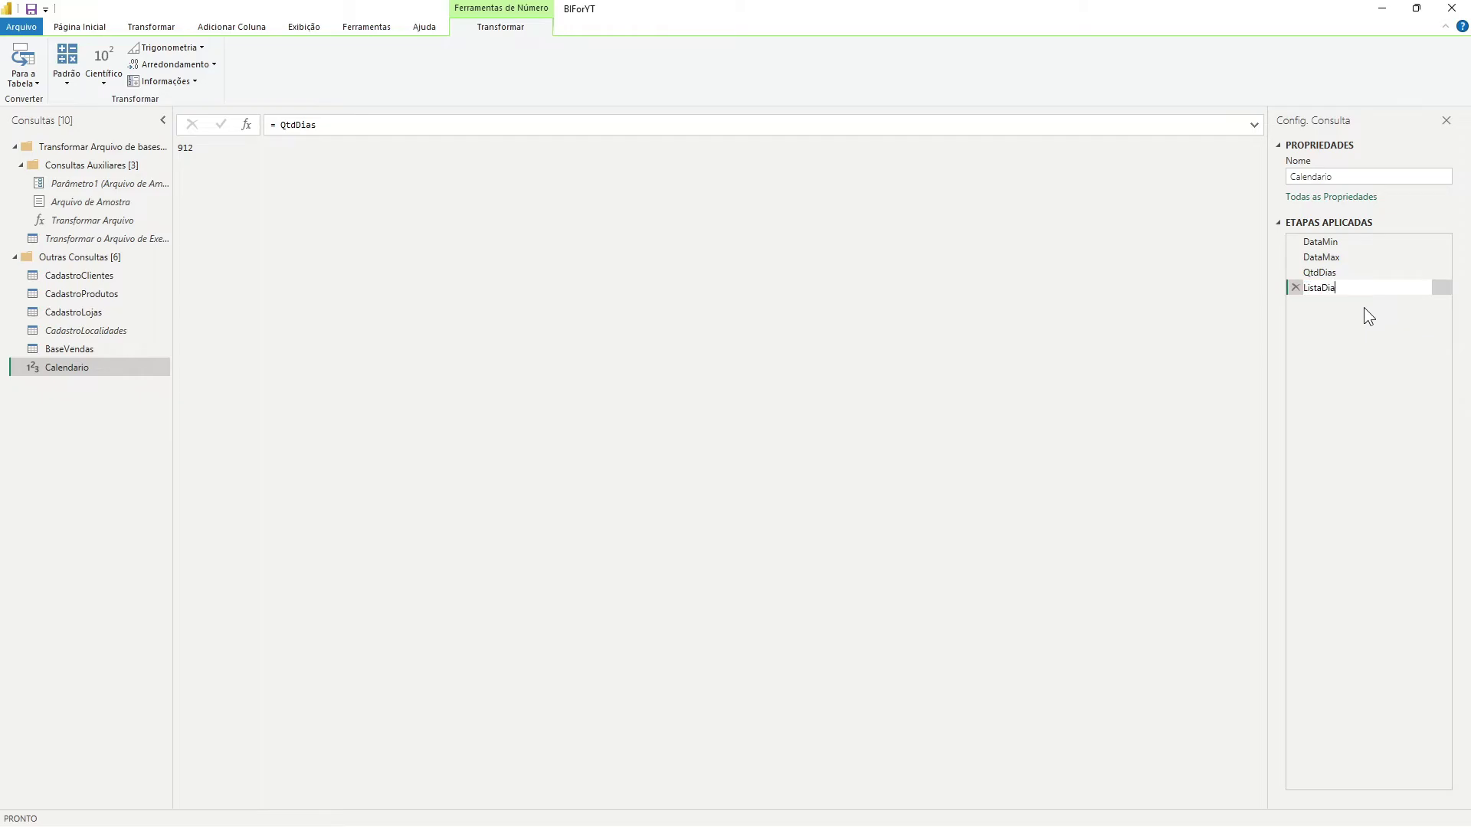
text(starDias)
key(Return)
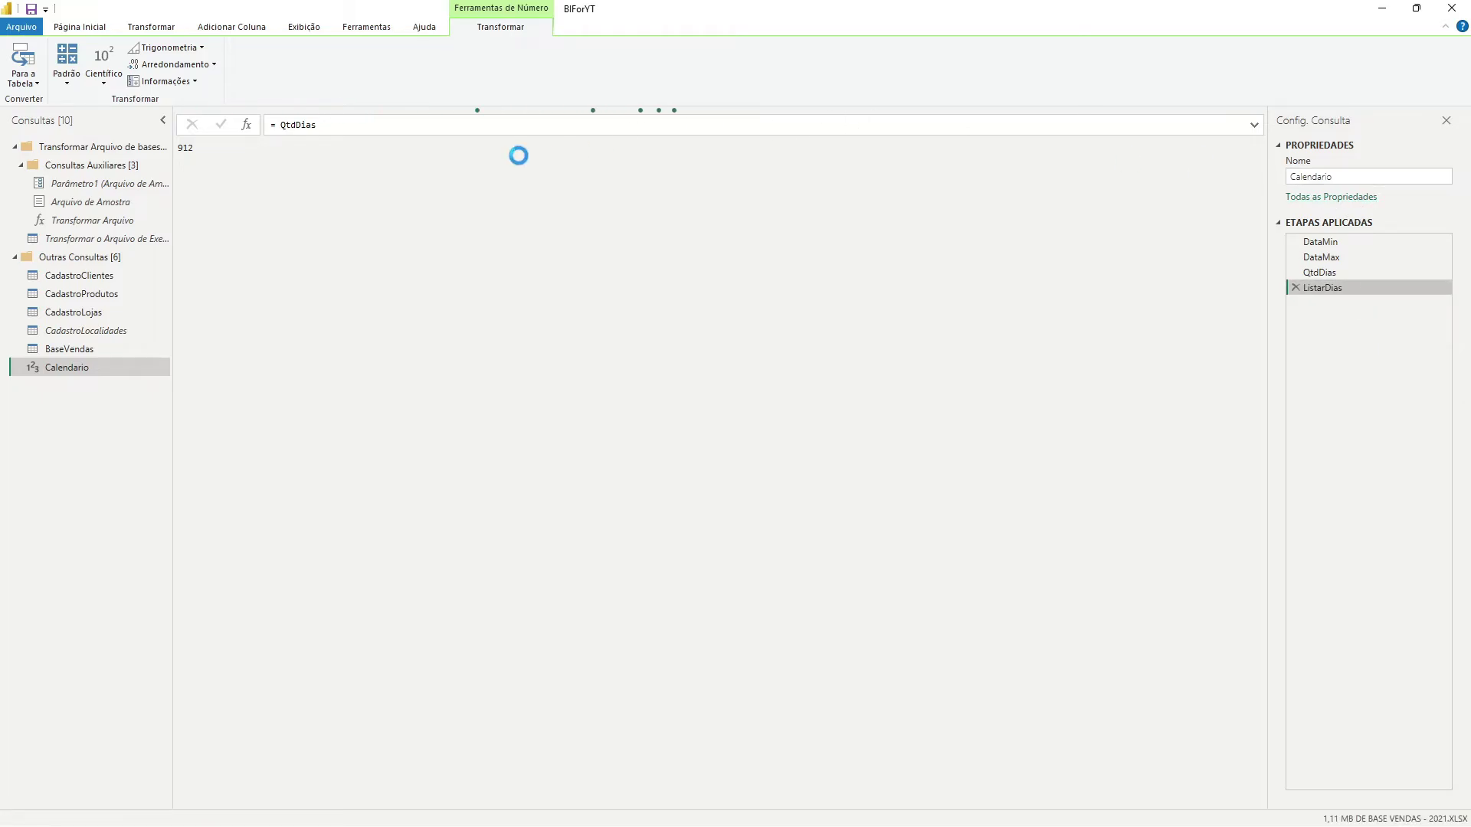
Replace the ListarDias formula with a List.Dates call using DataMin as the start and QtdDias as the count.
drag(330, 125, 278, 124)
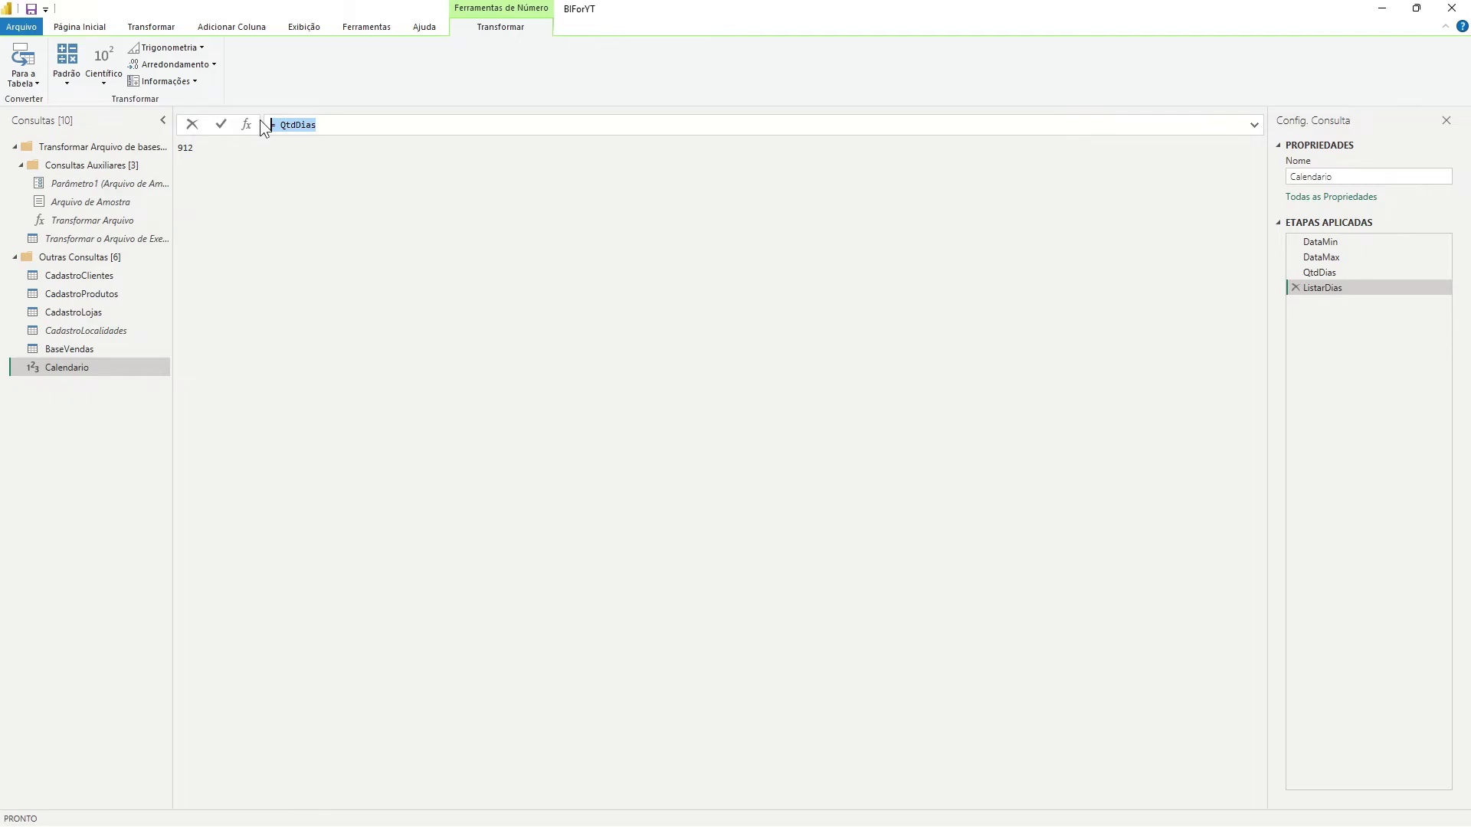
key(BackSpace)
text(List)
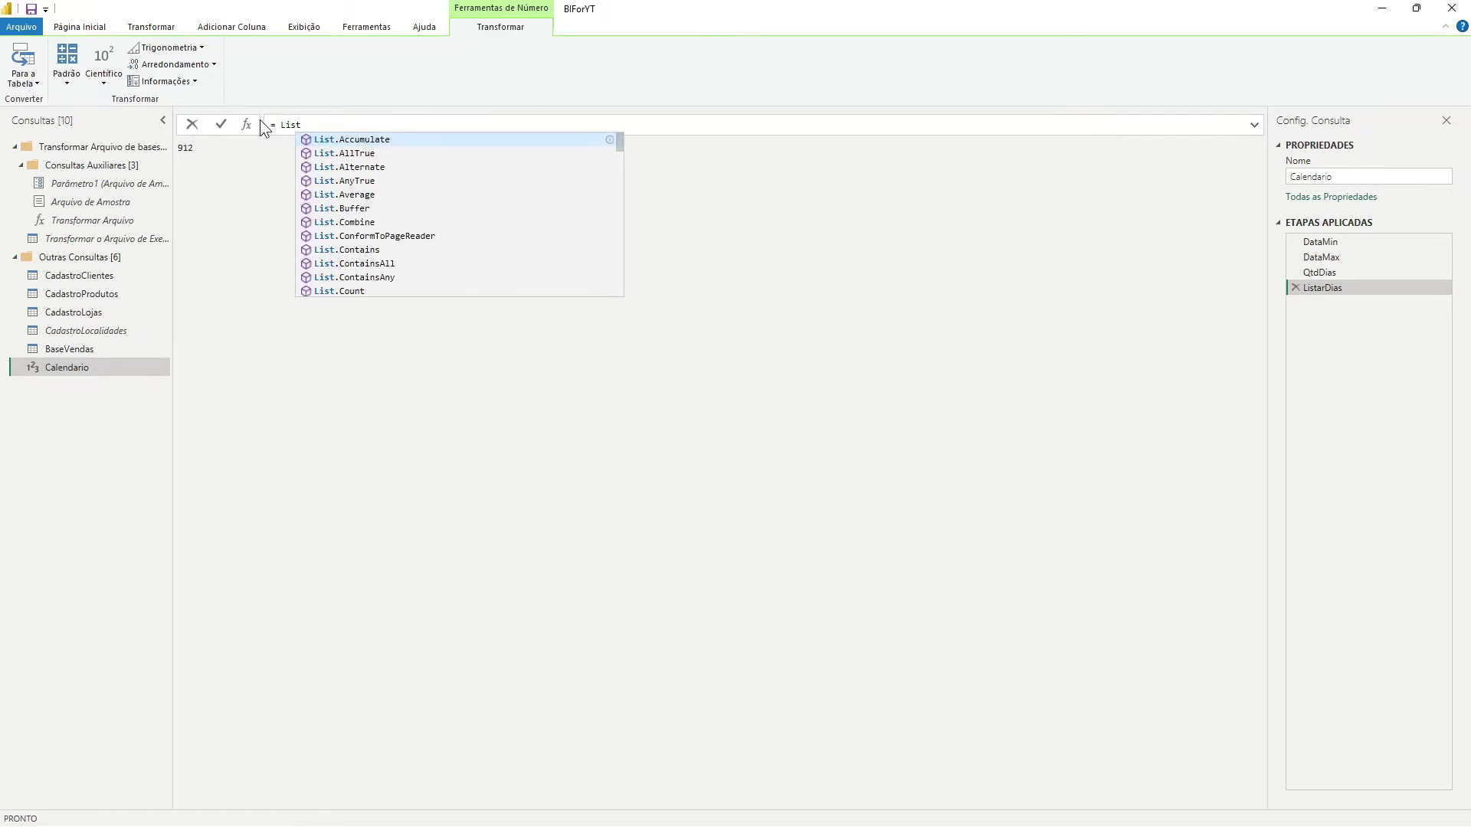
text(.Dates()
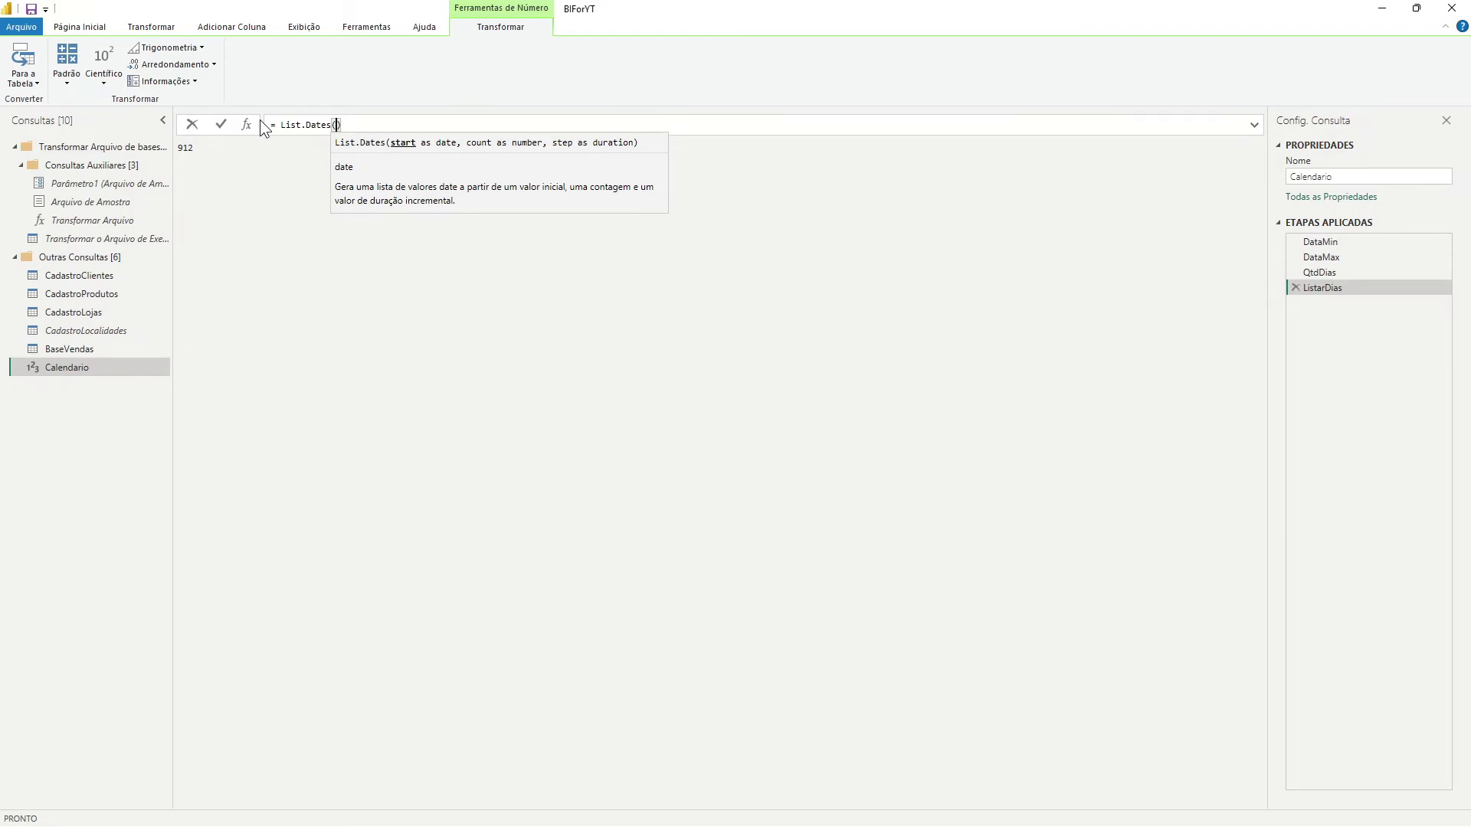
text(DataM)
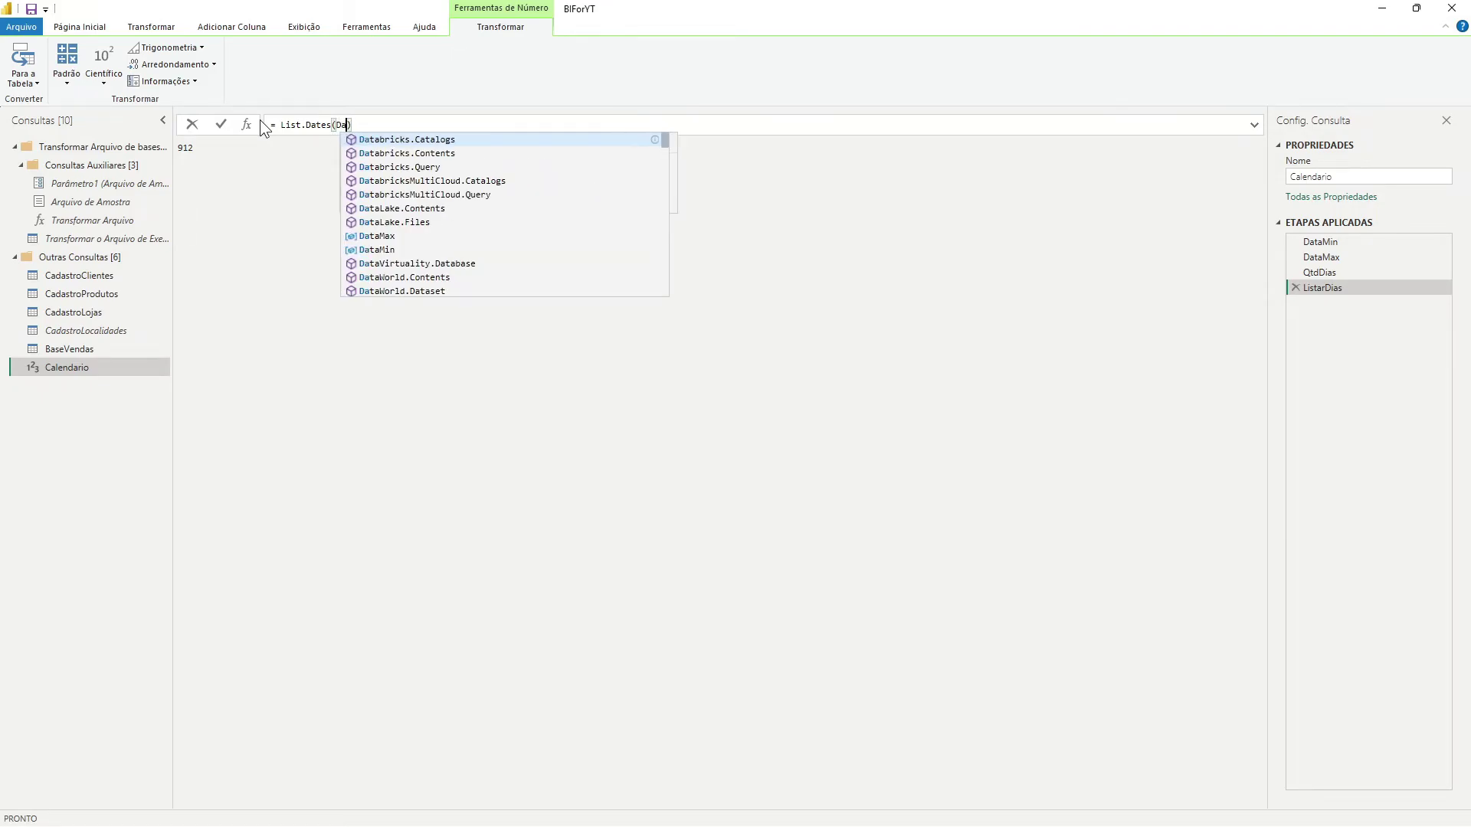
text(in)
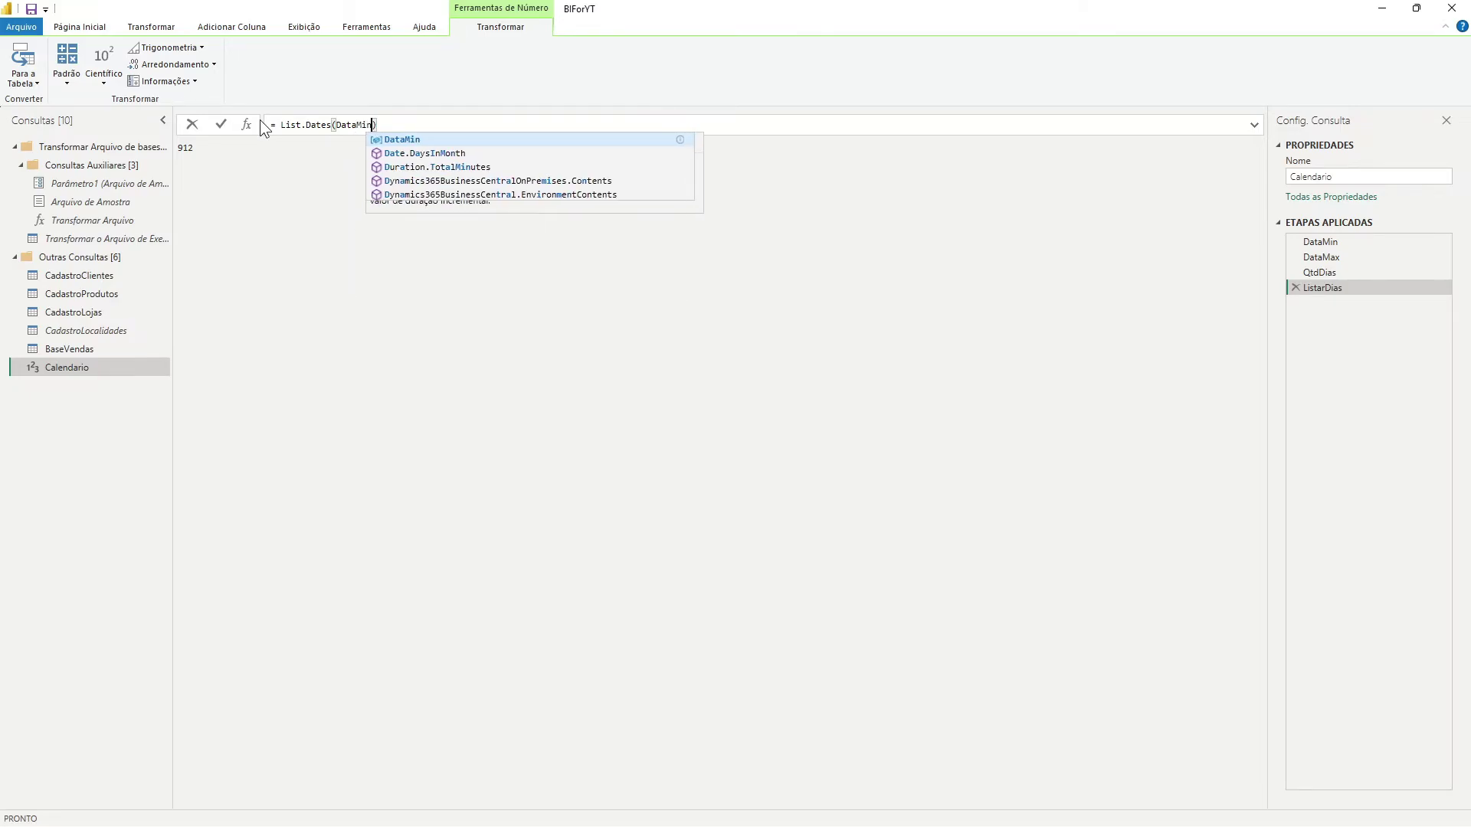
text(, )
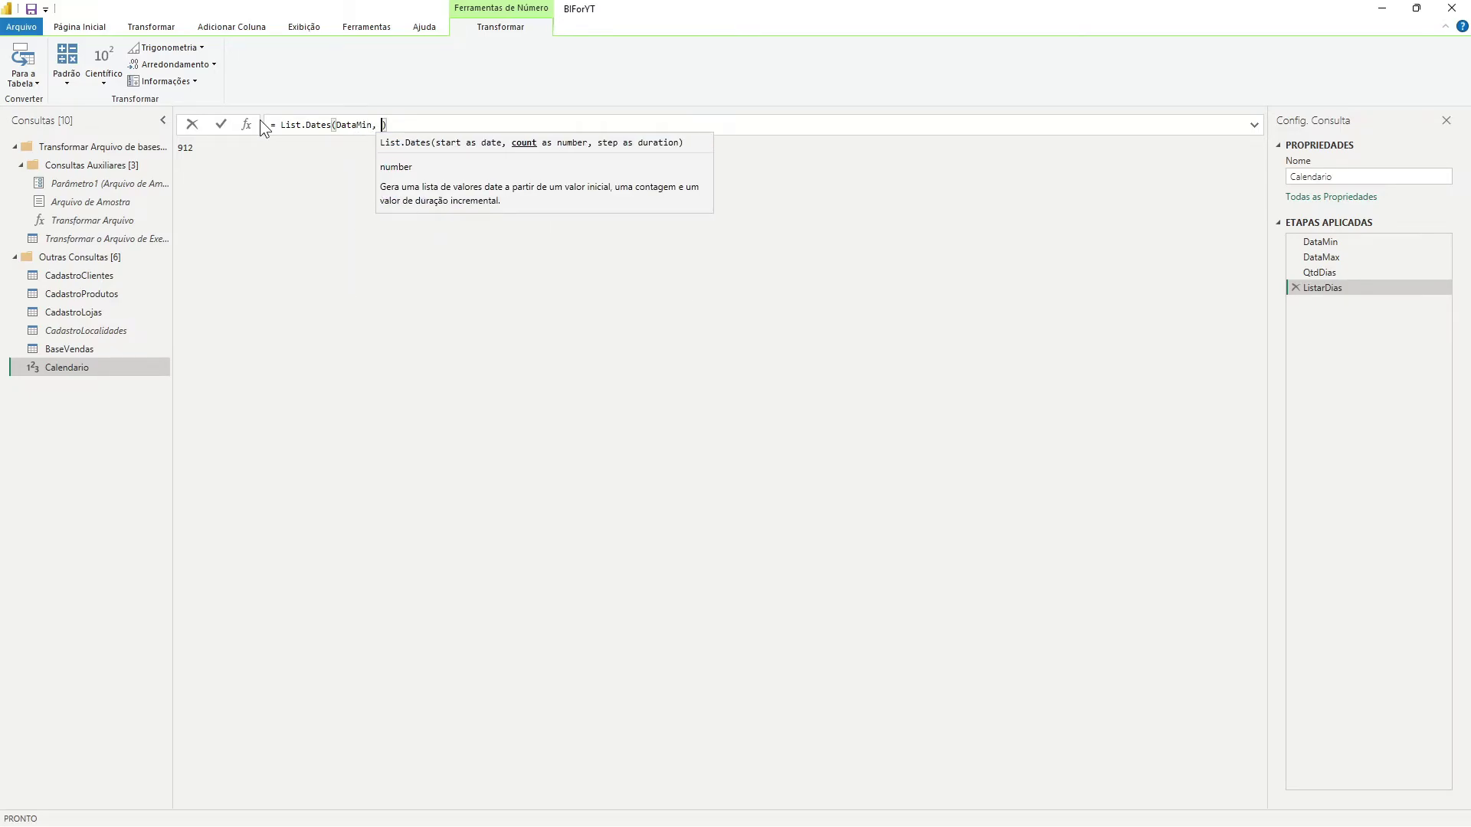
text(Qtd)
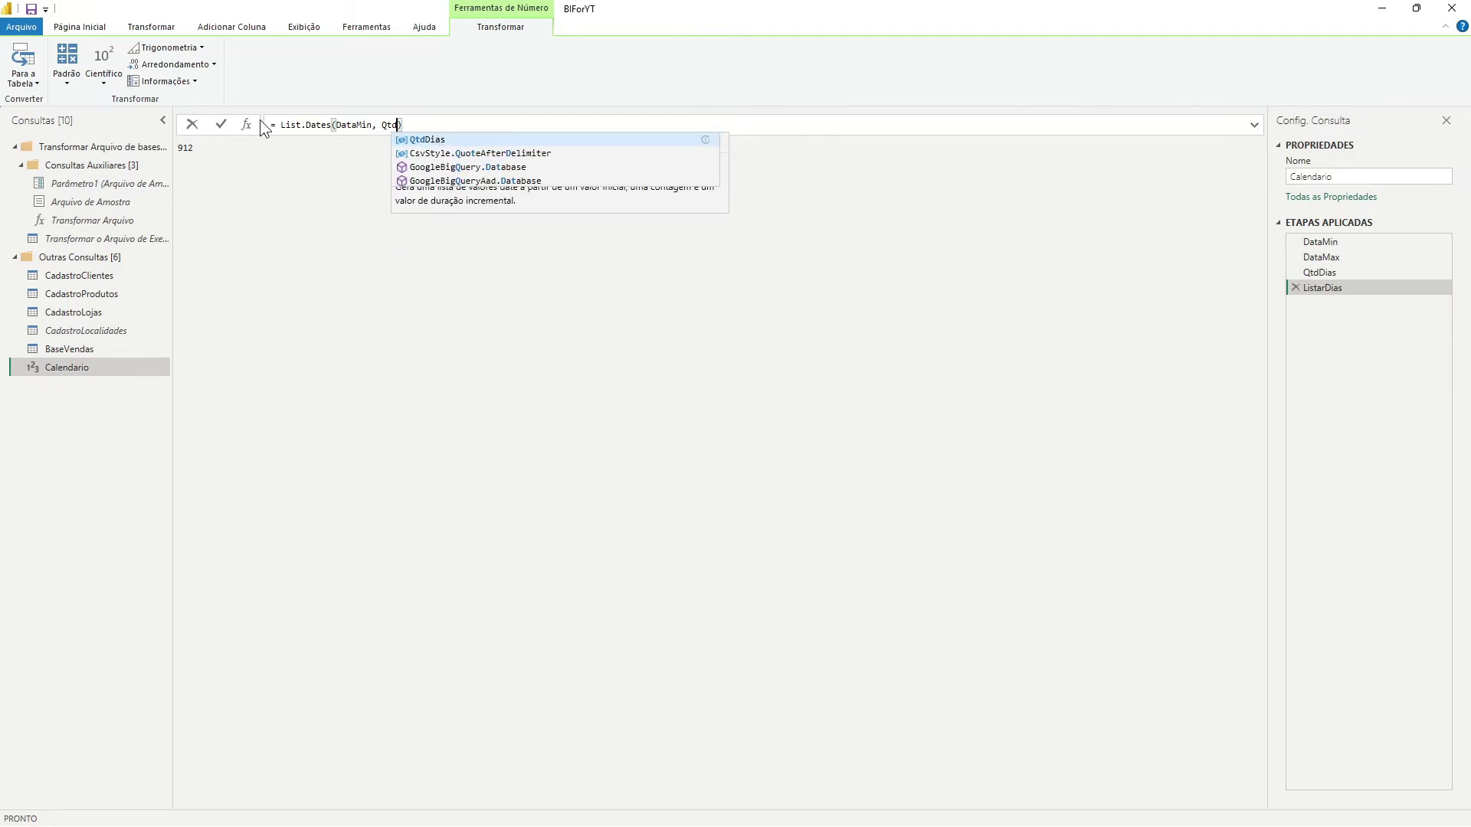
text(Di)
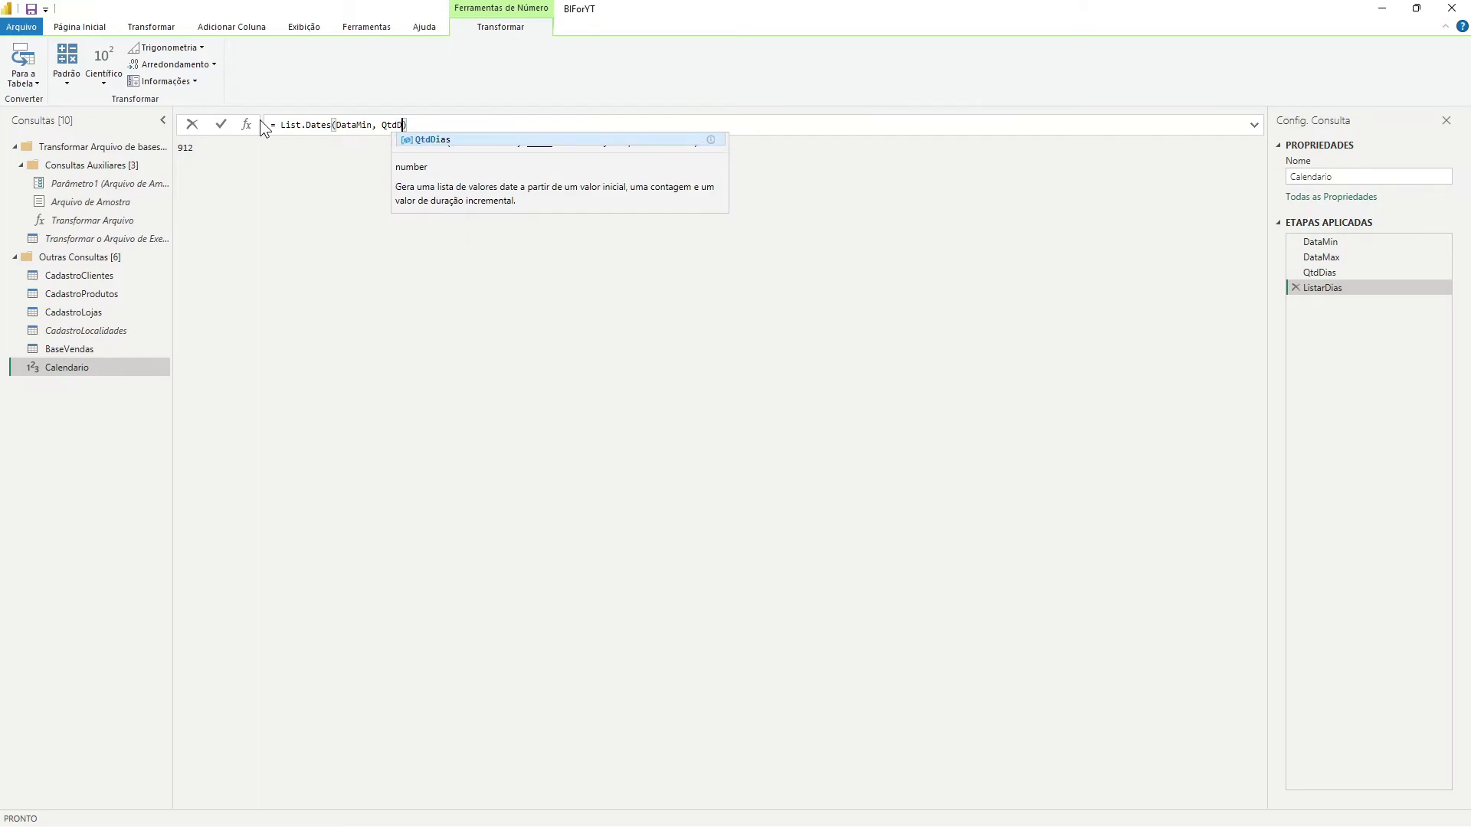
text(as)
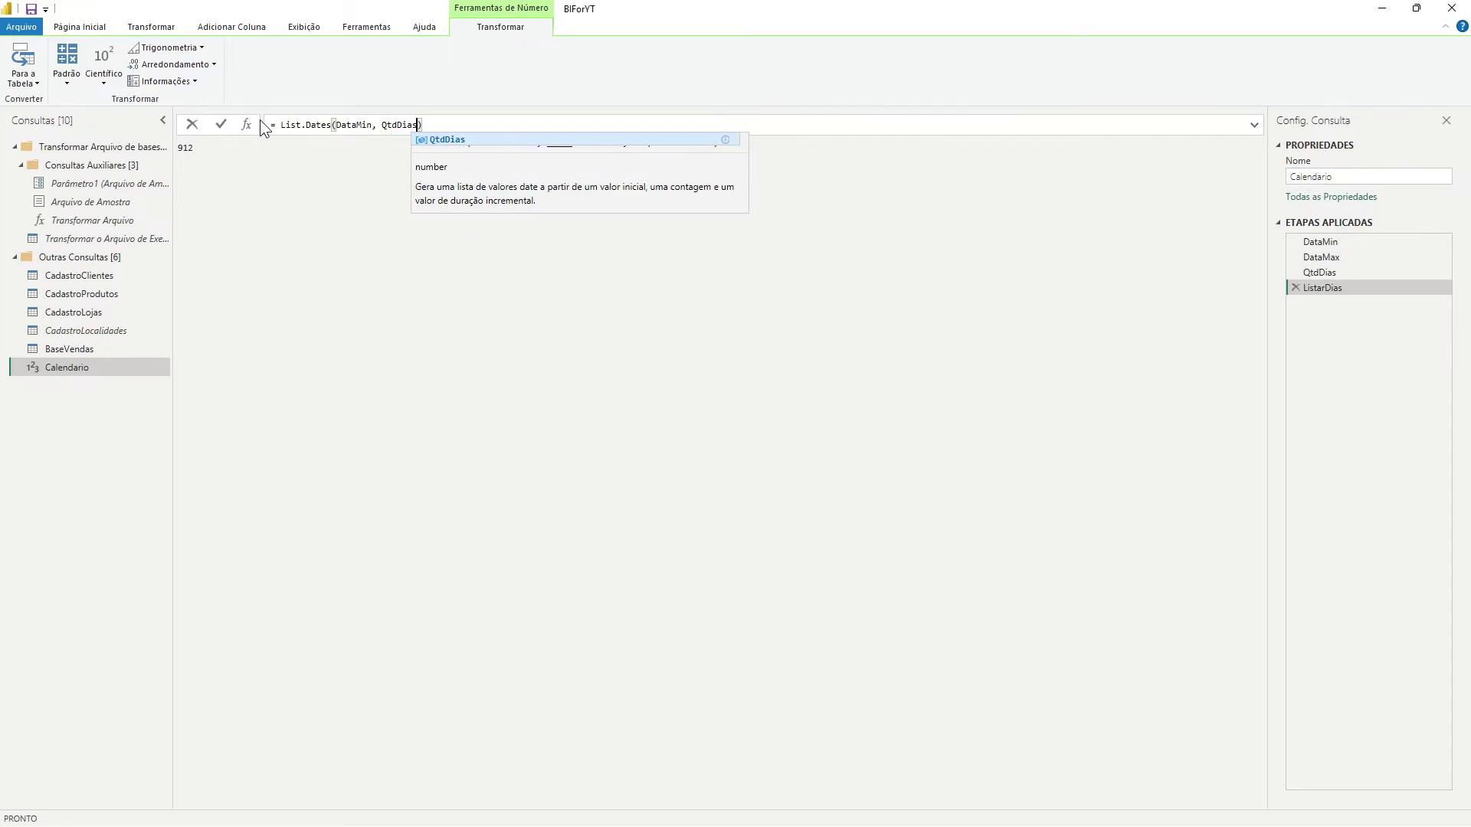
text(,)
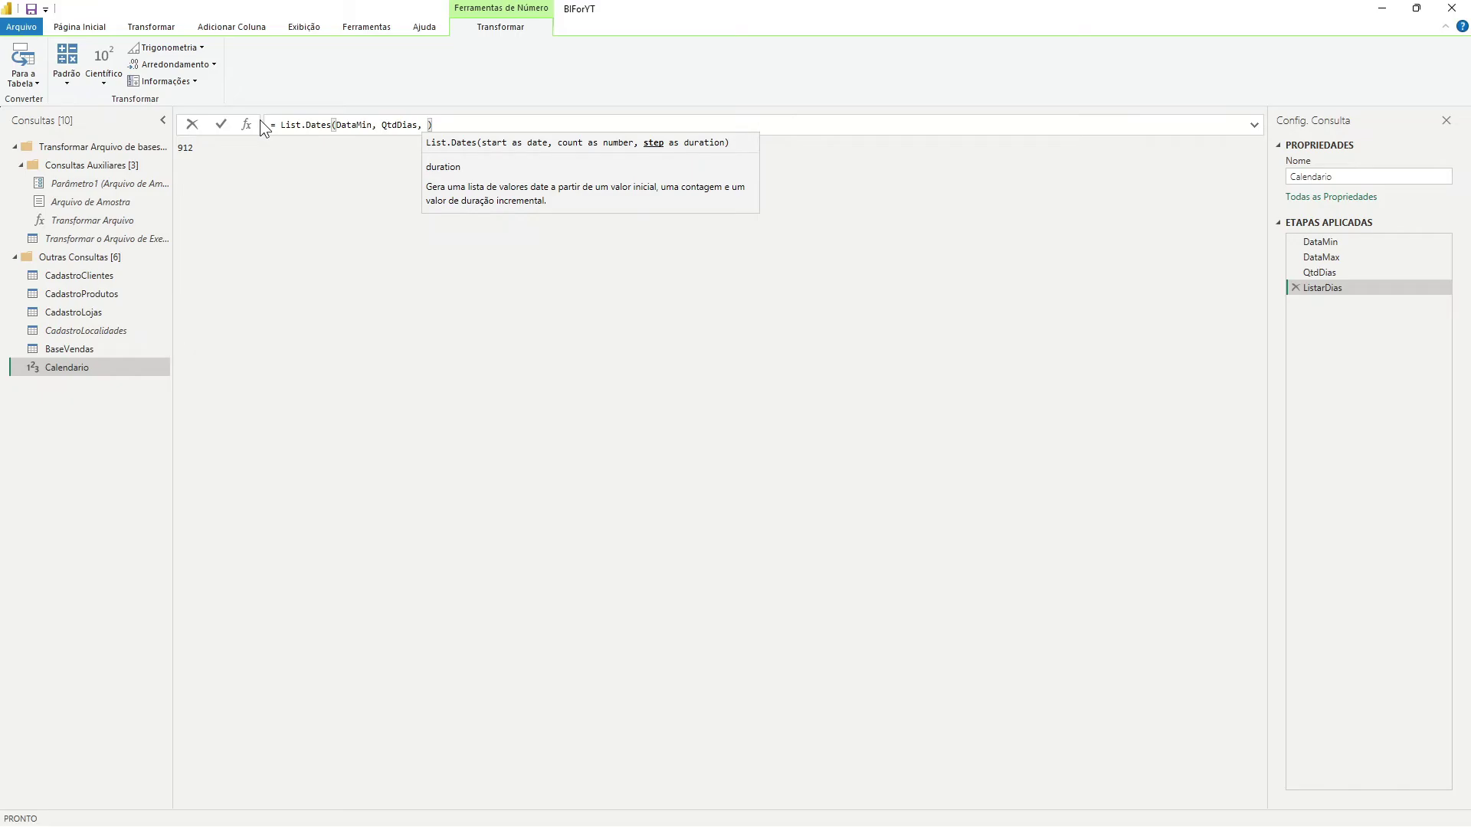
Complete the List.Dates formula with #duration(1, 0, 0, 0) as its step argument and apply it.
text(#du)
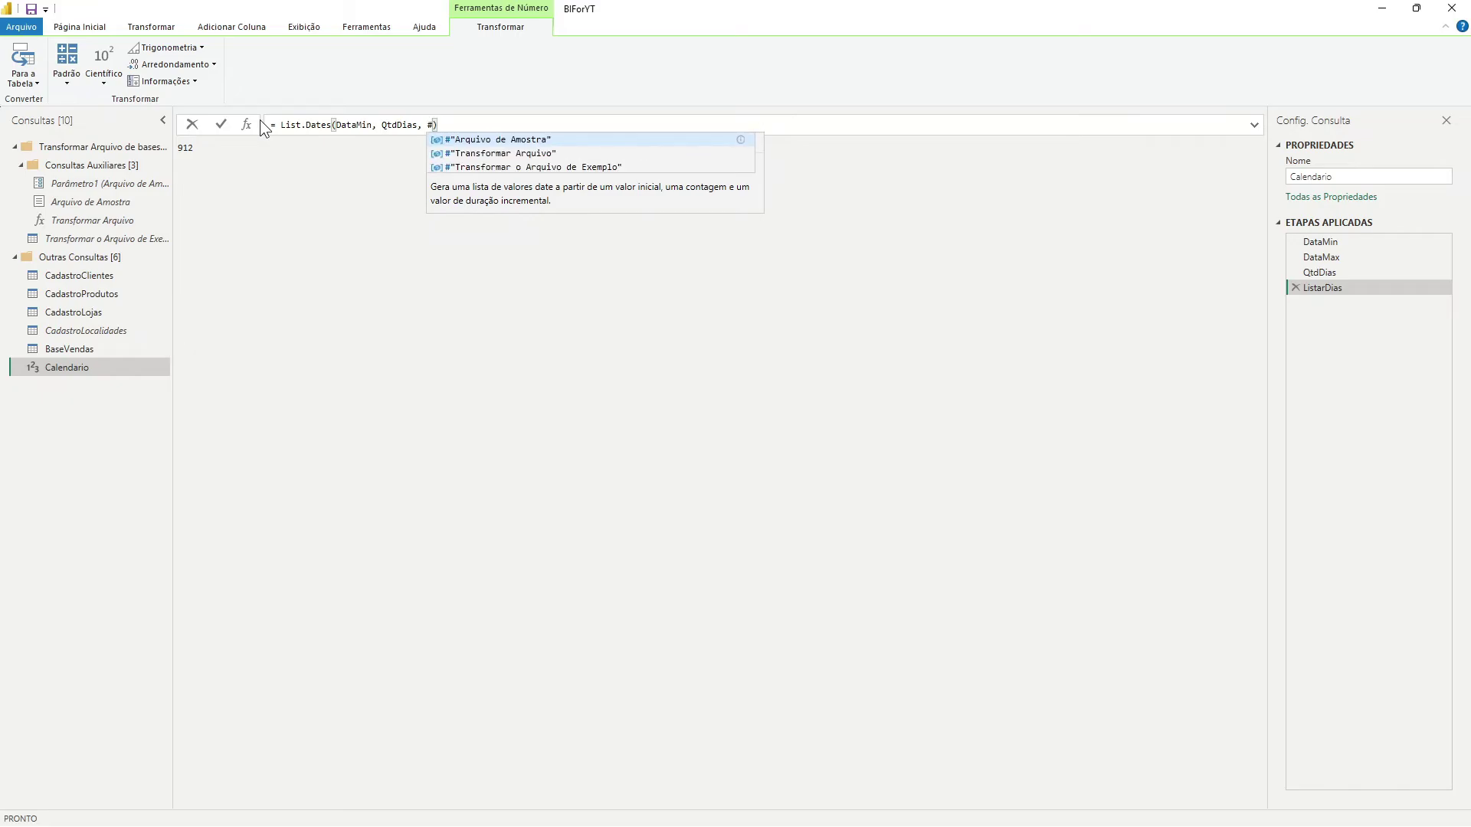
text(ration)
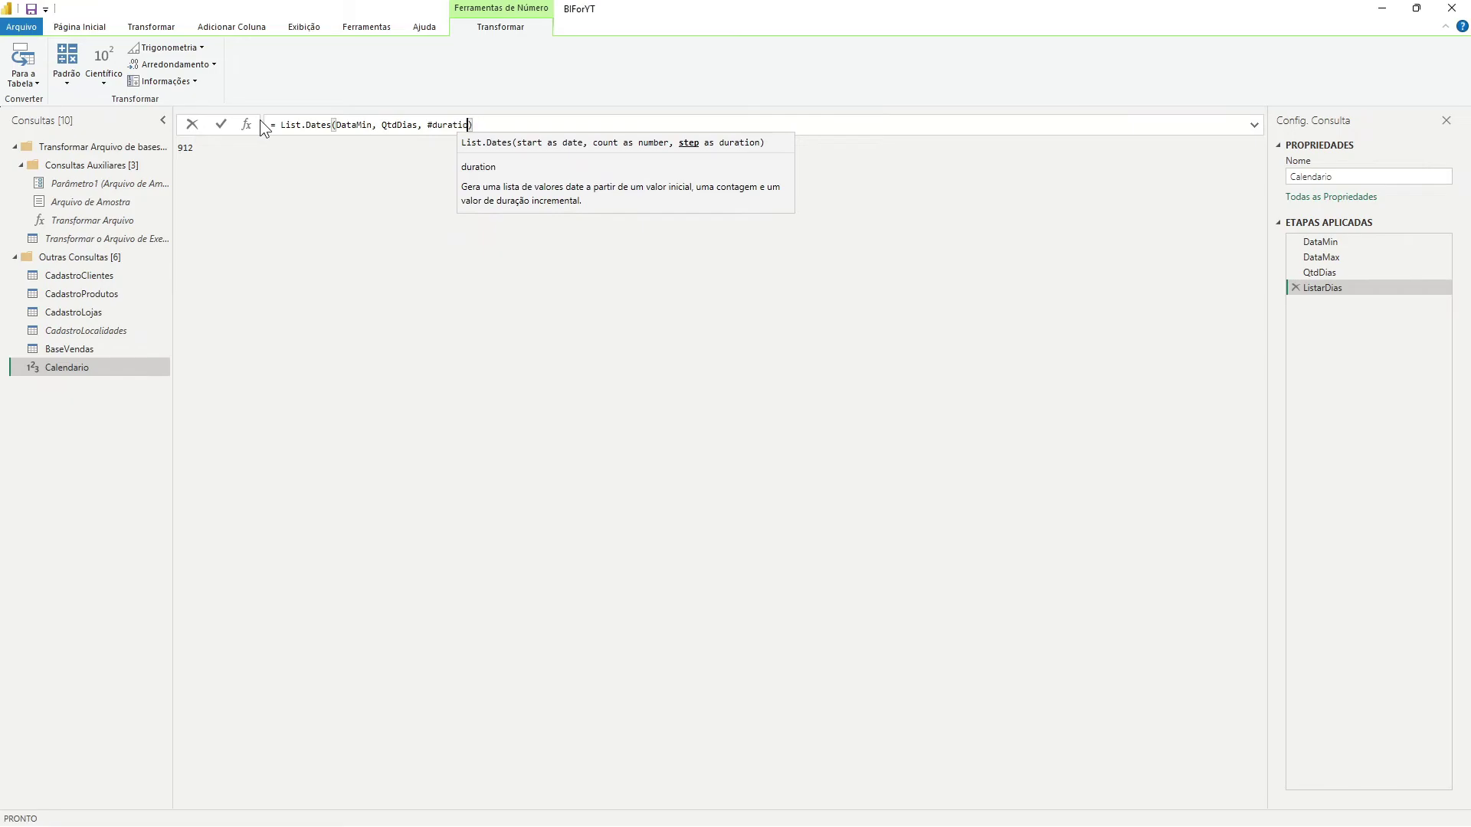
text((1)
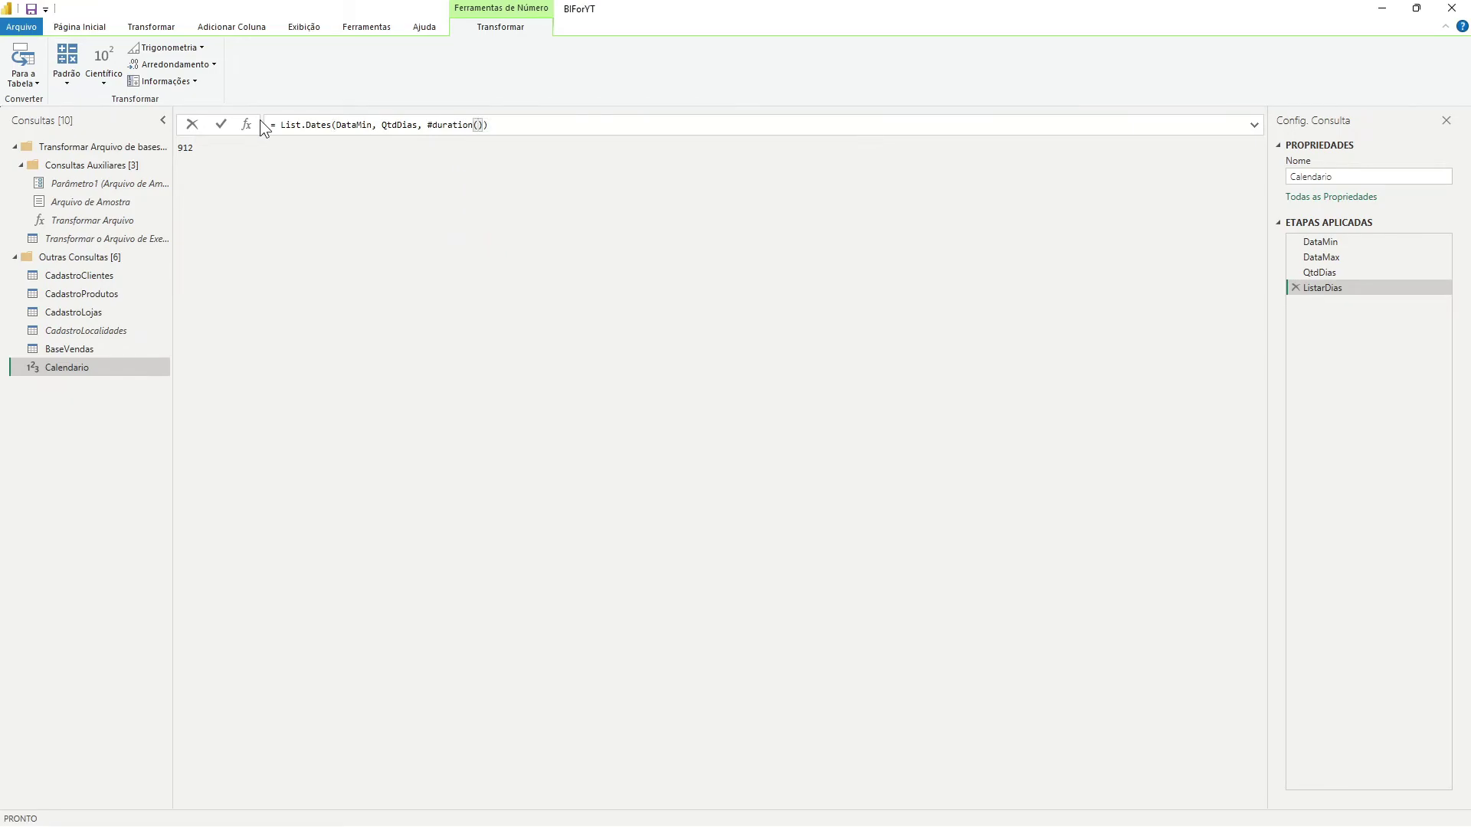
text(, )
text(0)
text(, 0, )
text(0,)
text(0)
key(BackSpace)
key(BackSpace)
click(536, 124)
key(Return)
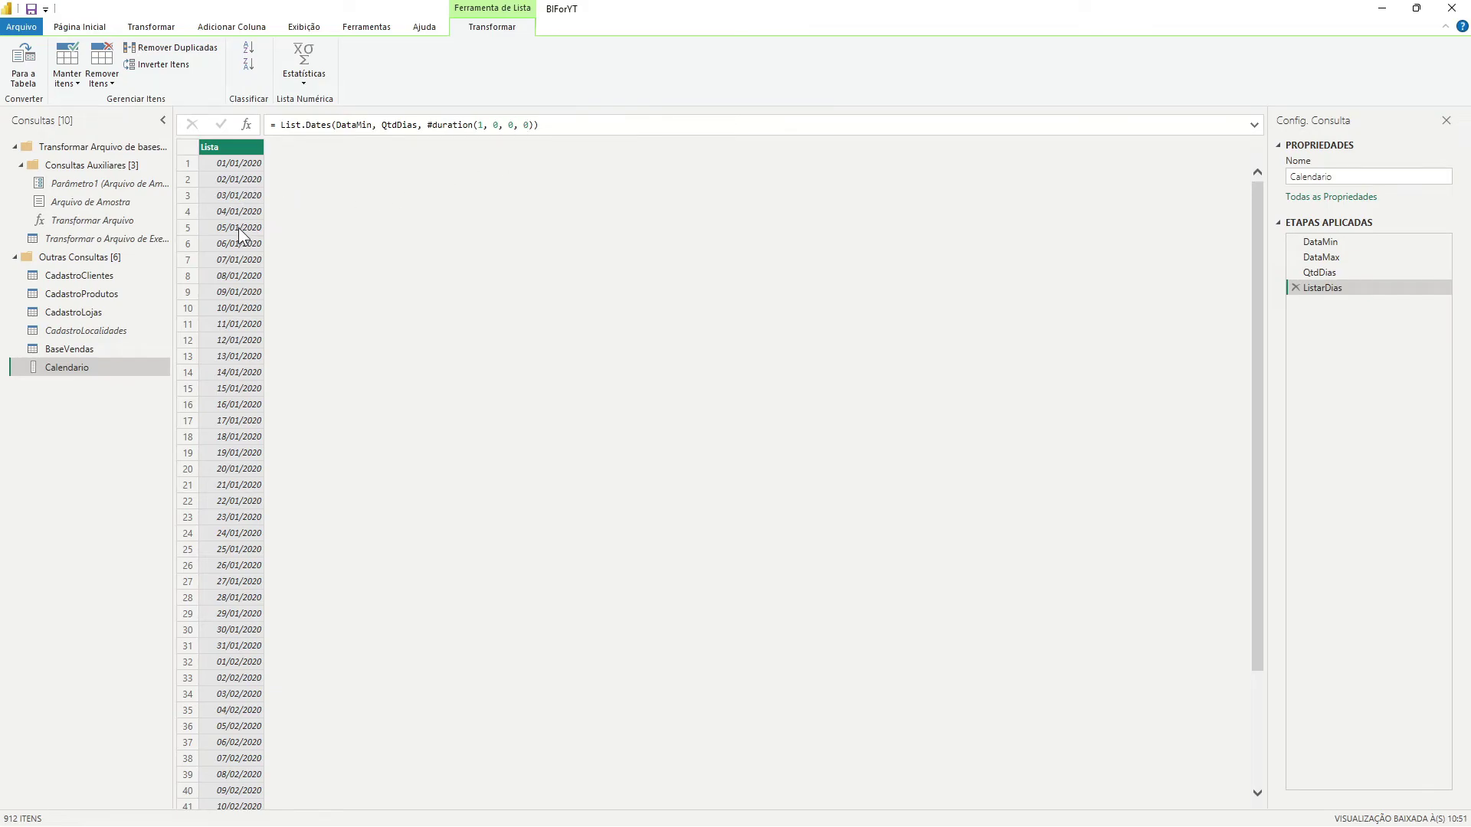
Look through the generated date list and convert it to a table with delimiter Nenhum and extra columns shown as errors.
scroll(237, 271, down, 14)
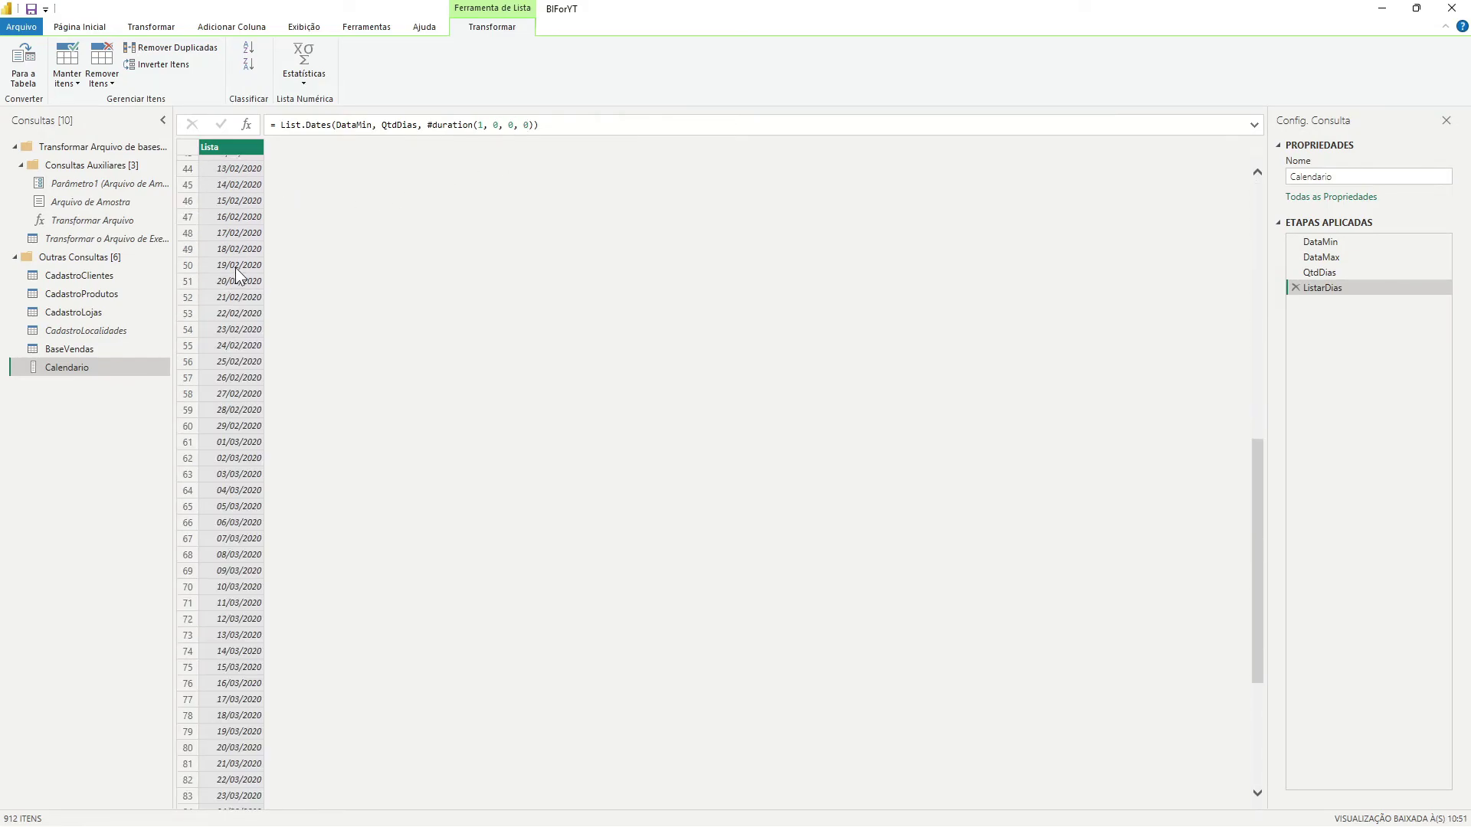
scroll(236, 268, up, 14)
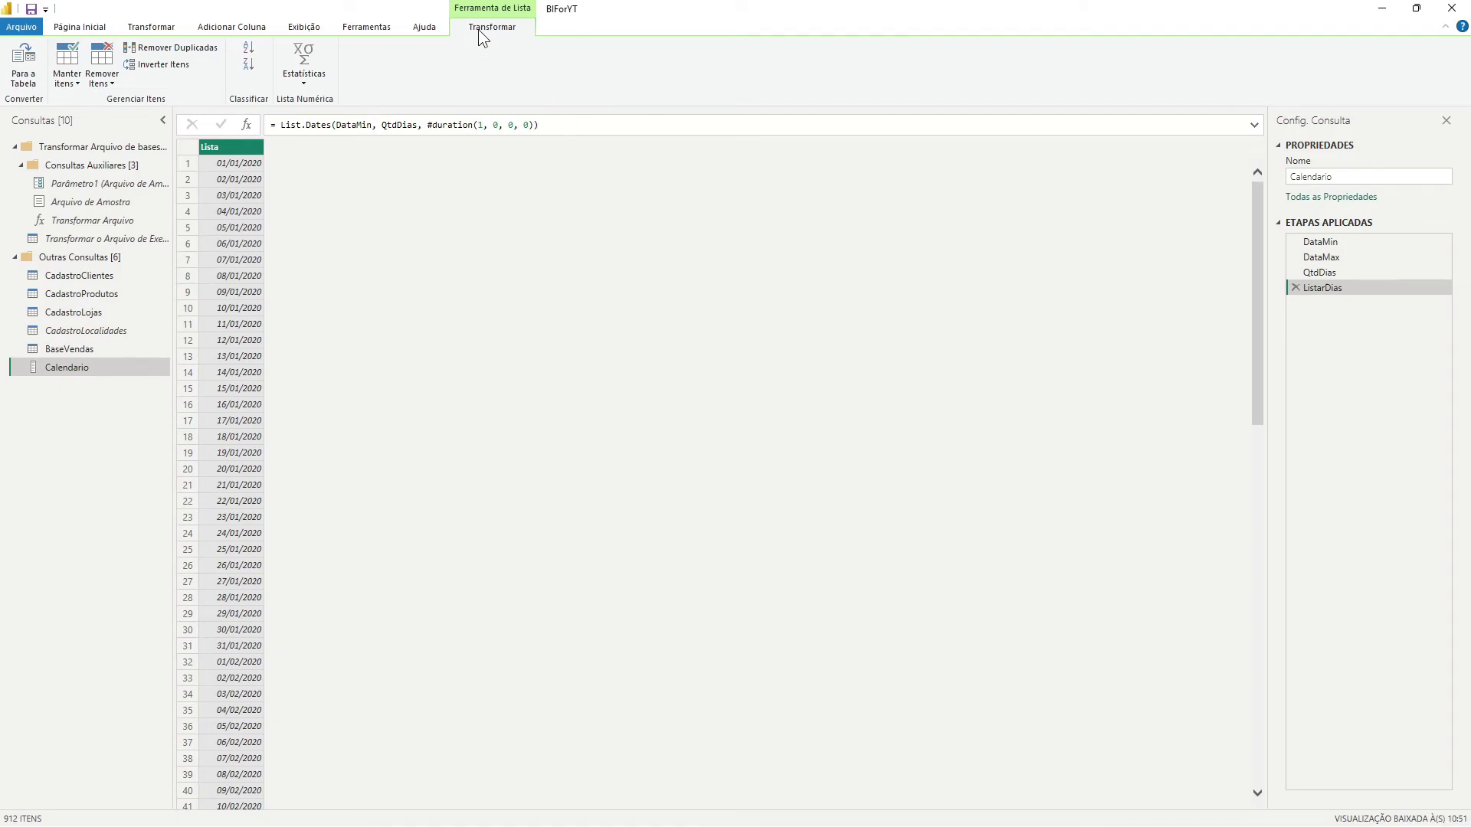
click(30, 79)
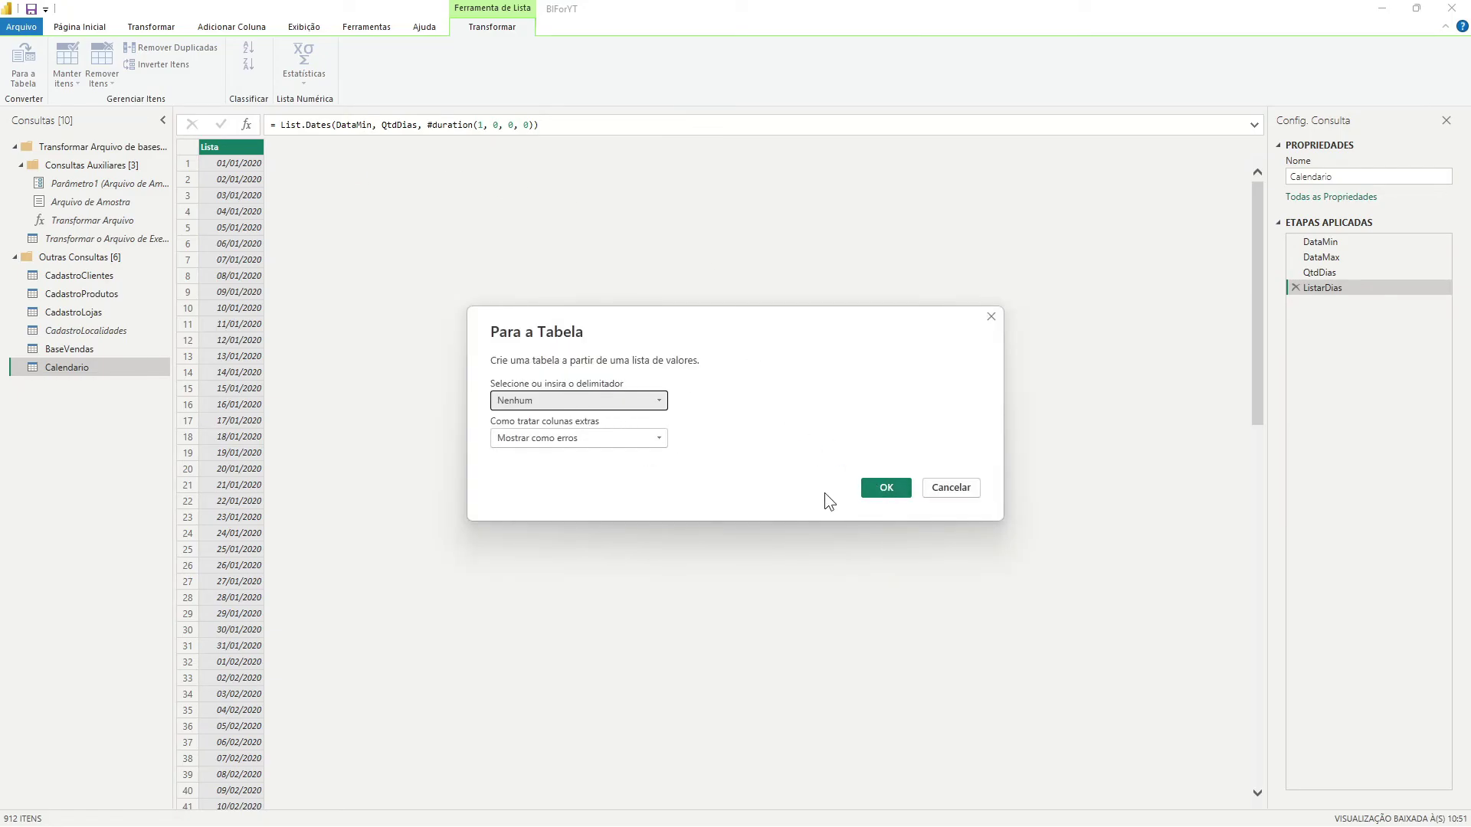
click(887, 488)
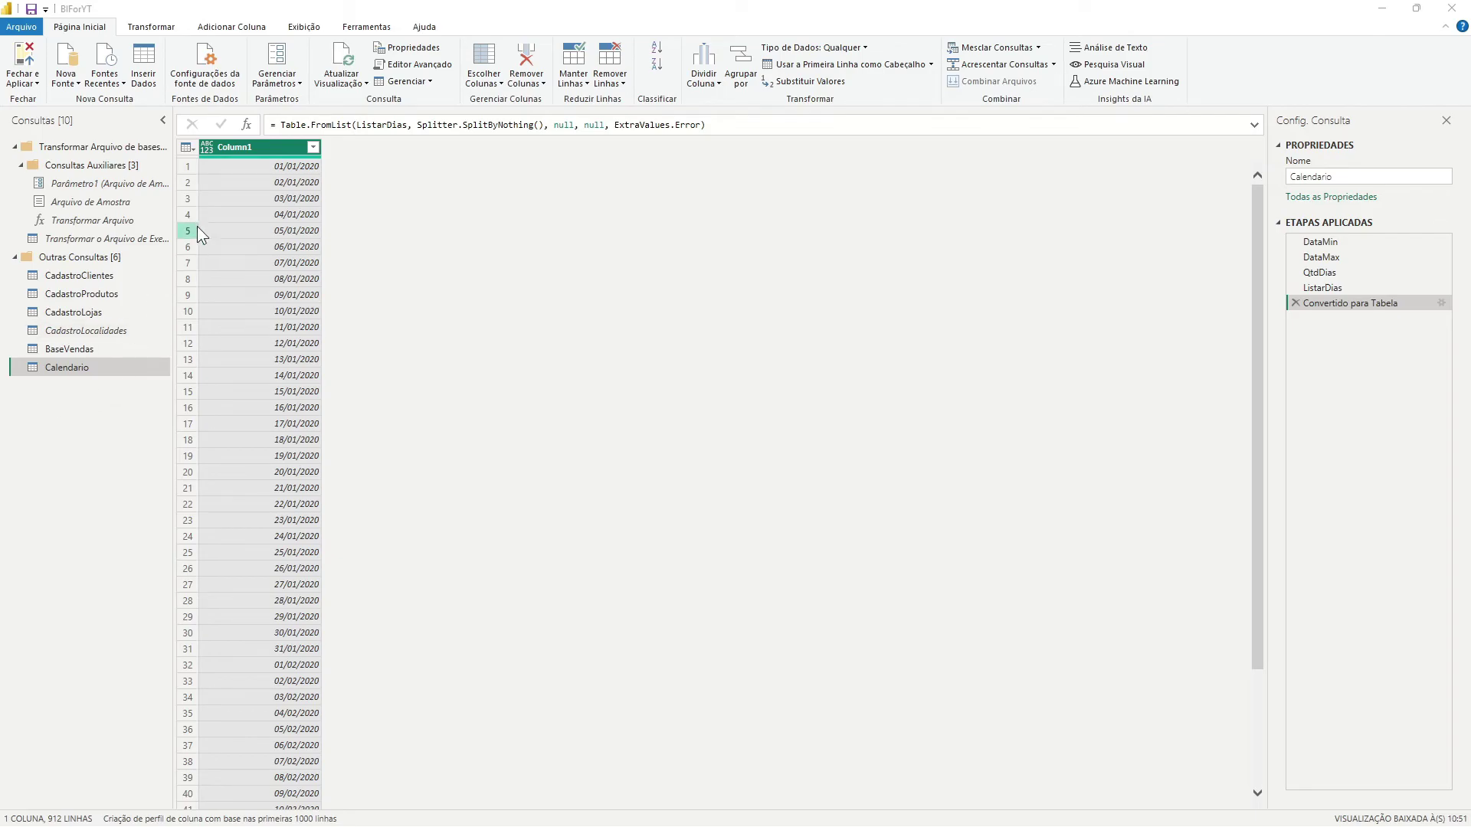
Rename Column1 to Data and set its data type to Data.
double_click(244, 145)
text(Data)
key(Return)
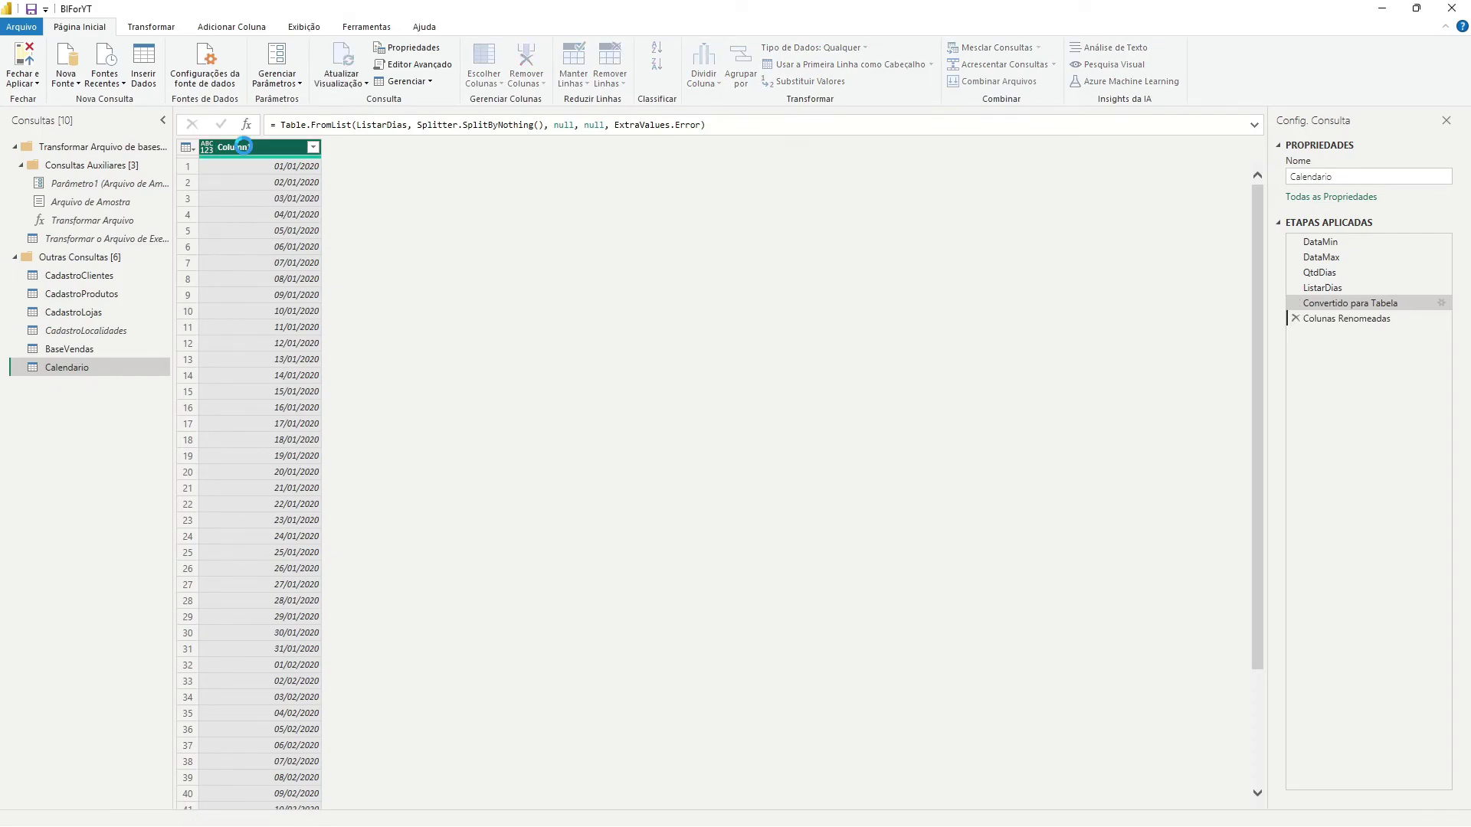
click(208, 147)
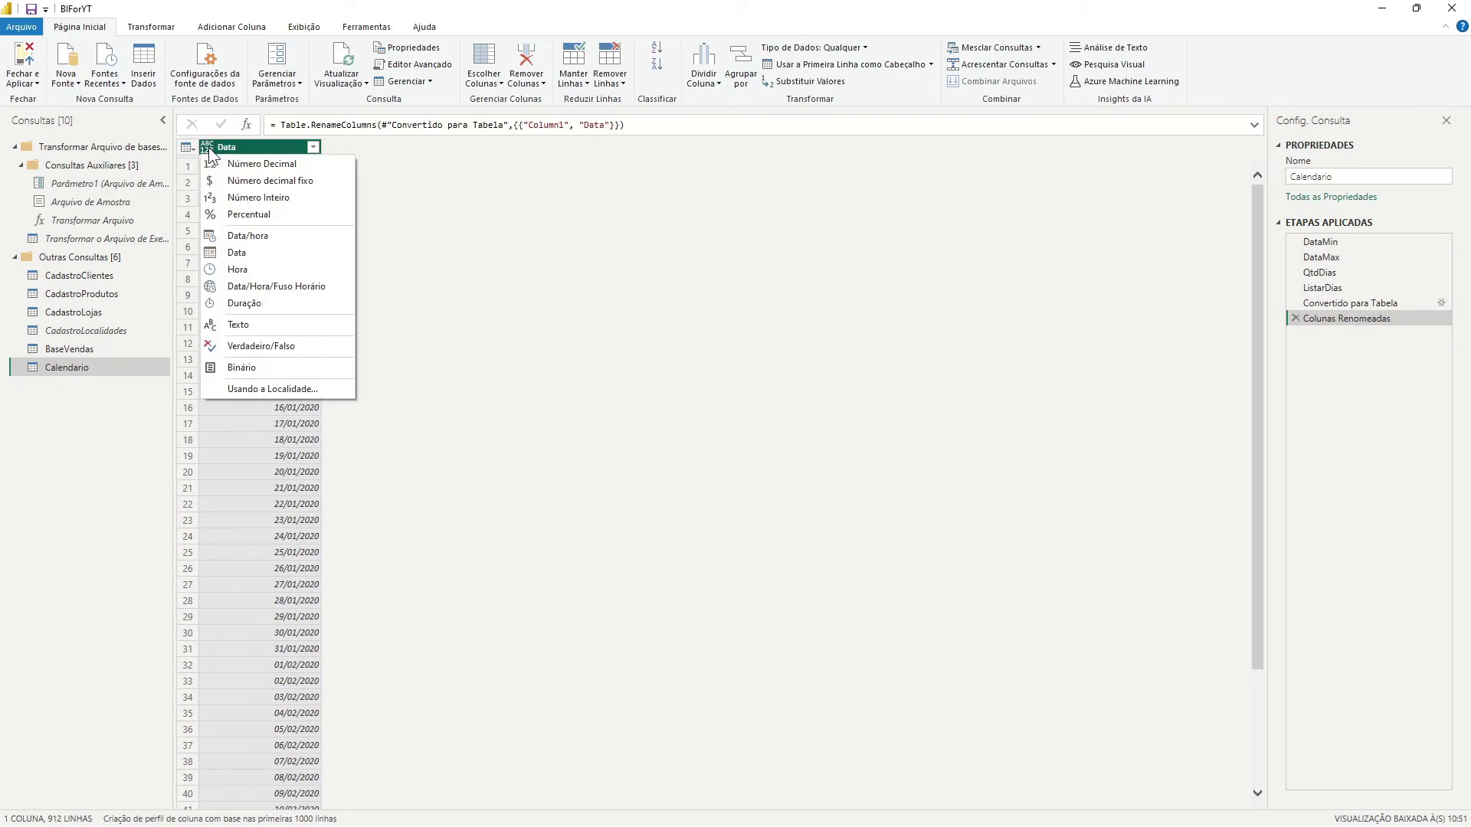
click(237, 252)
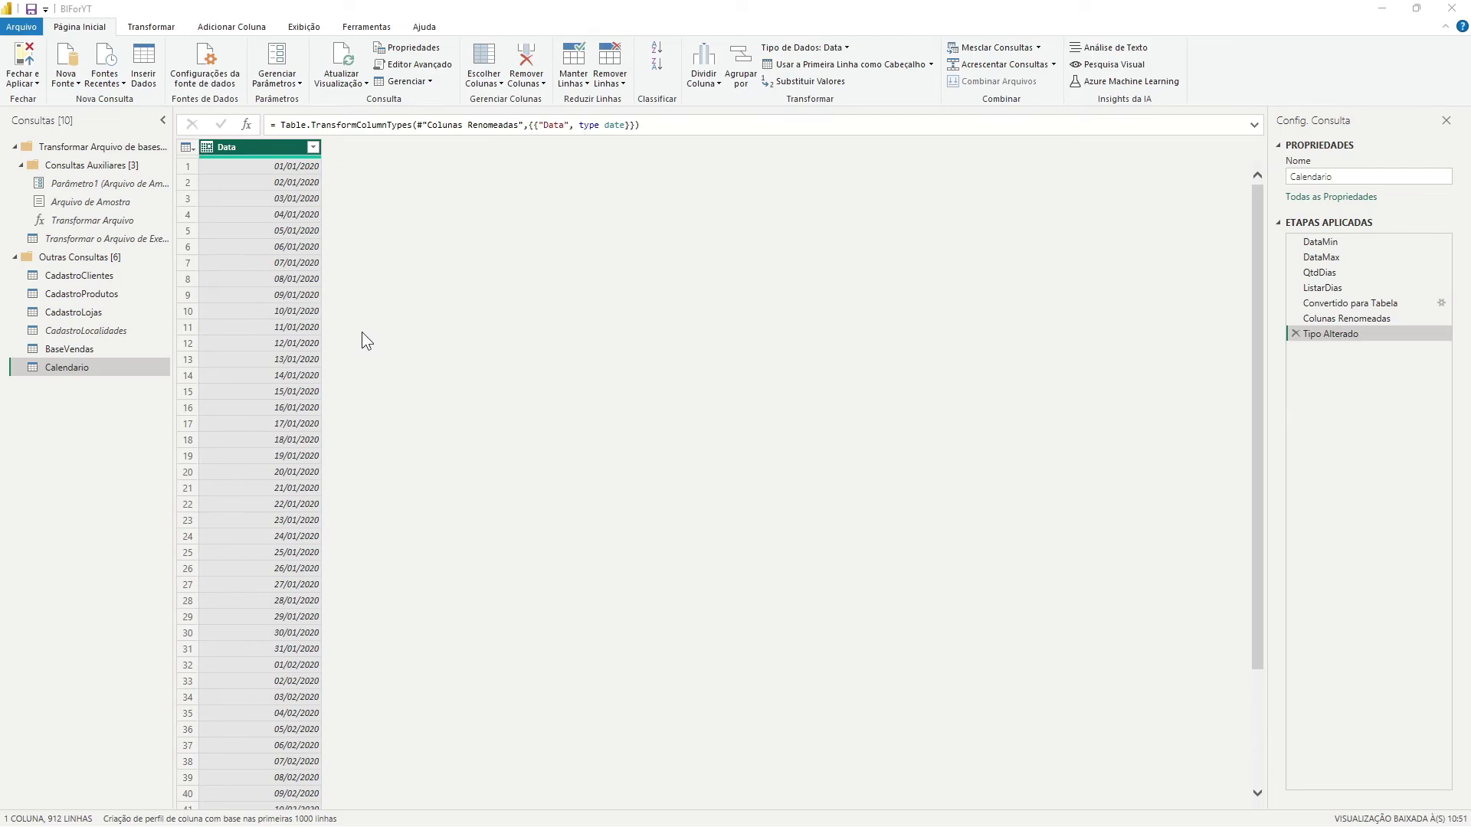
click(285, 184)
click(285, 201)
click(285, 233)
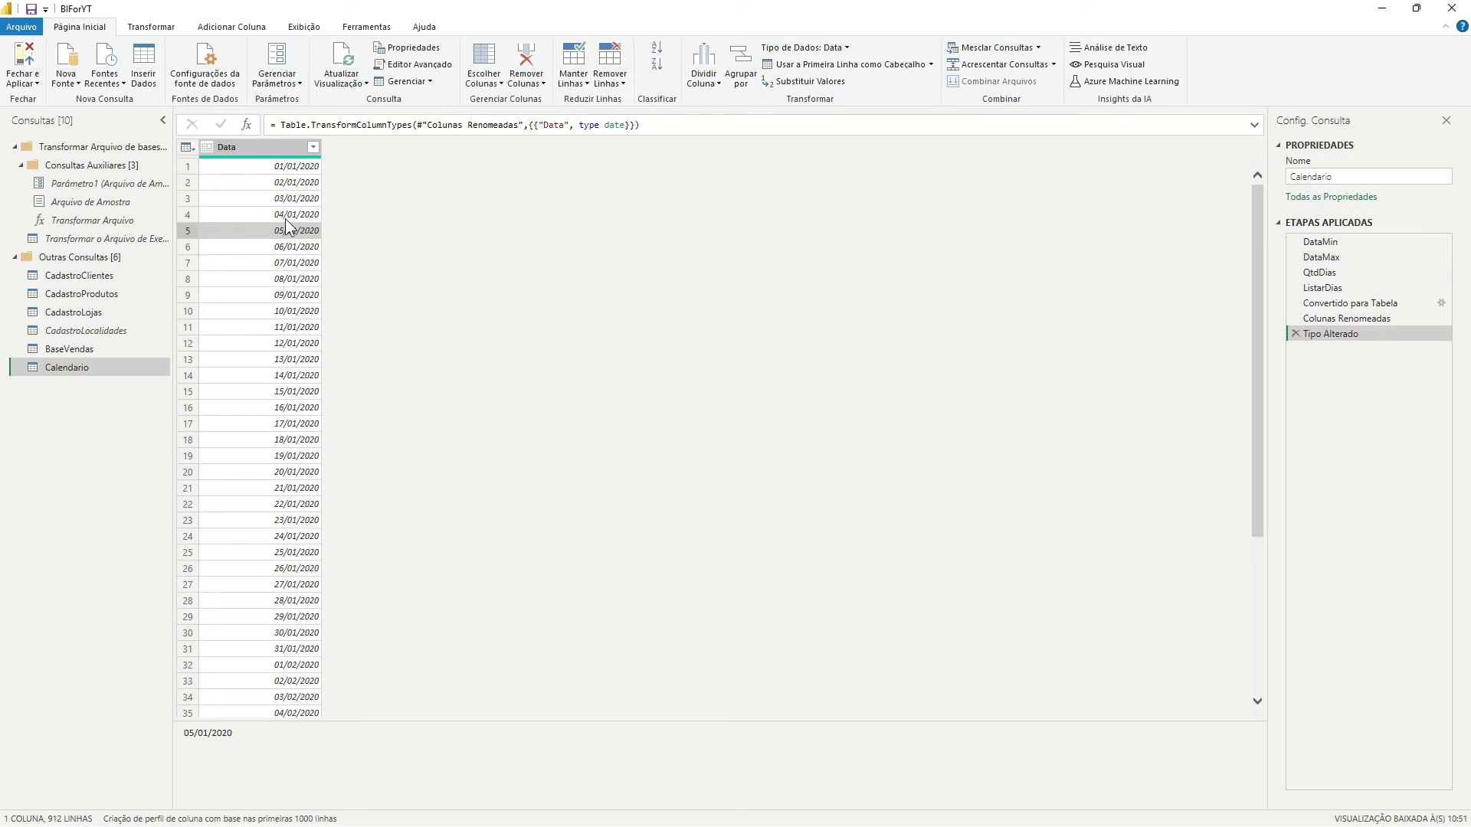
click(299, 168)
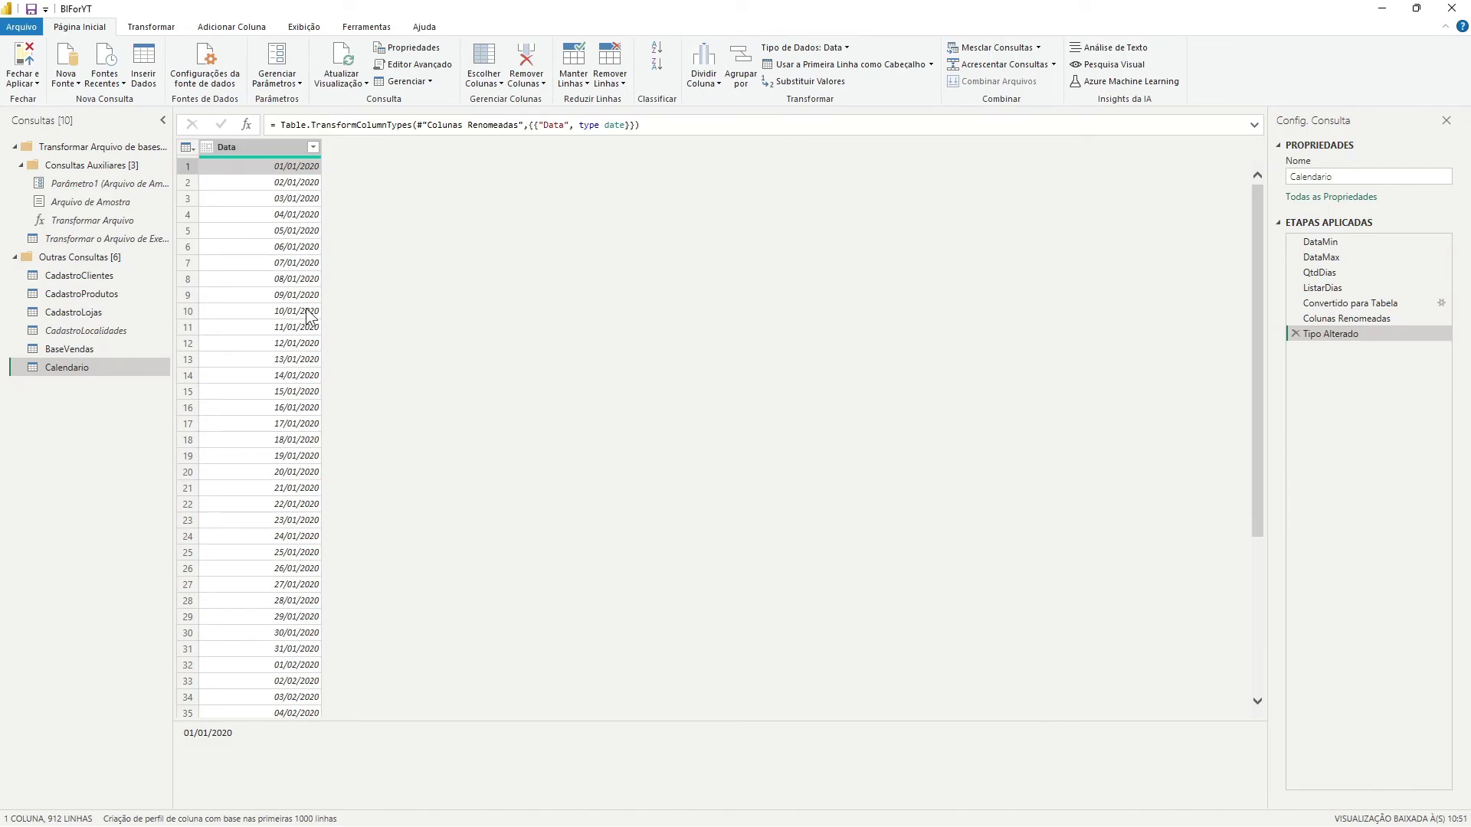
Add an Ano column that extracts the year from the Data column.
click(278, 148)
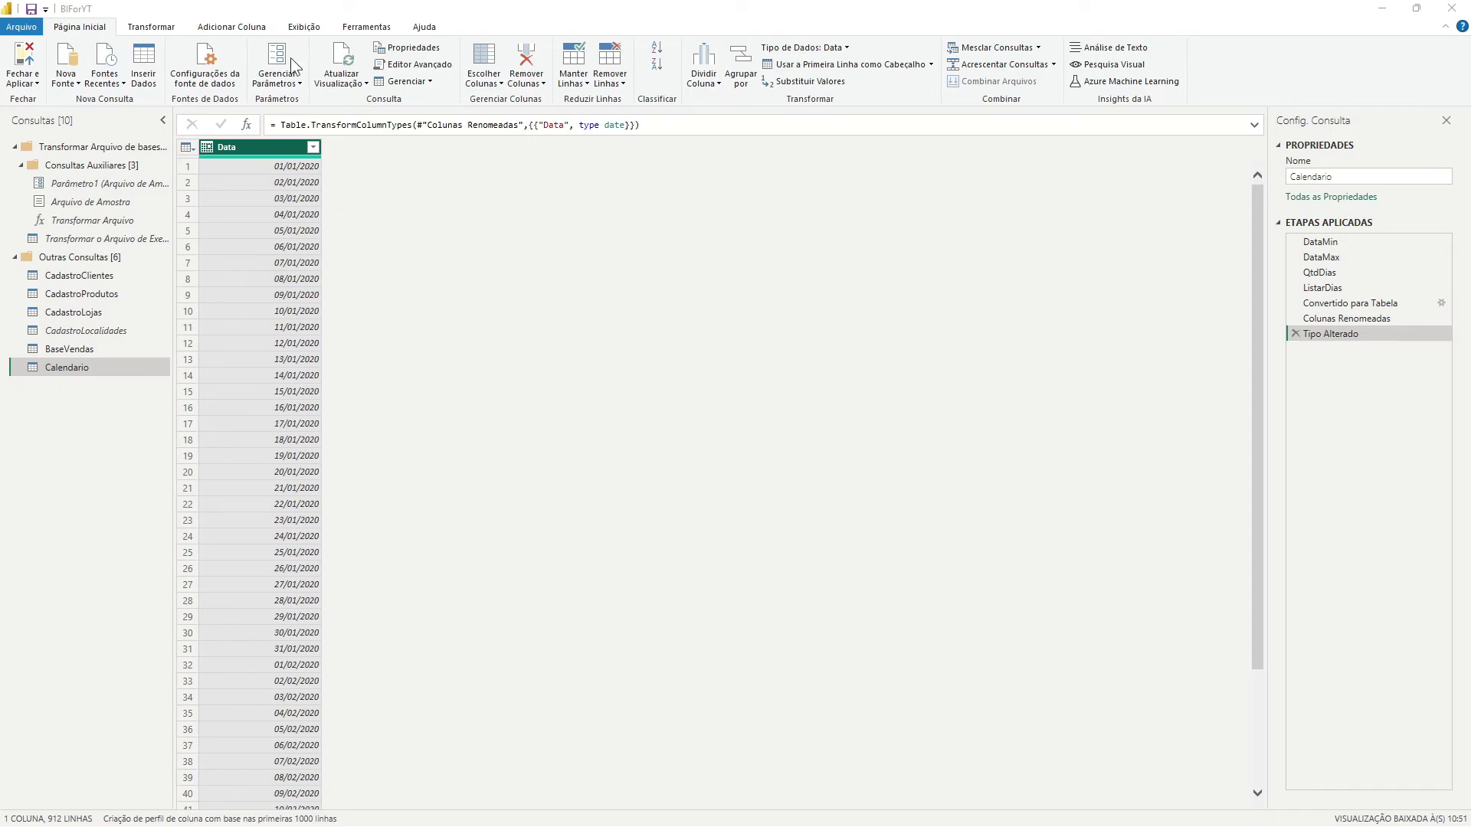
click(232, 31)
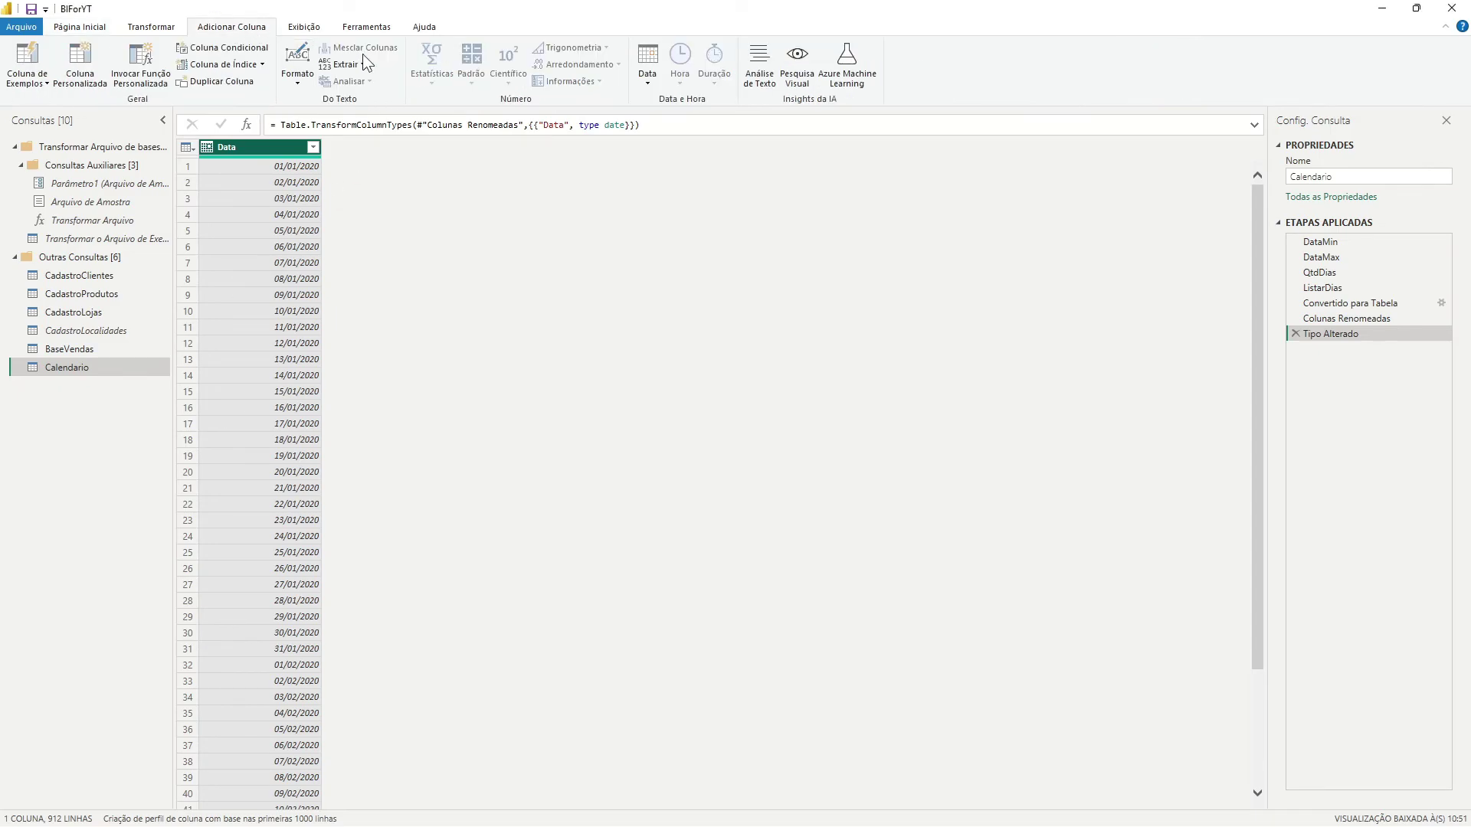
click(649, 84)
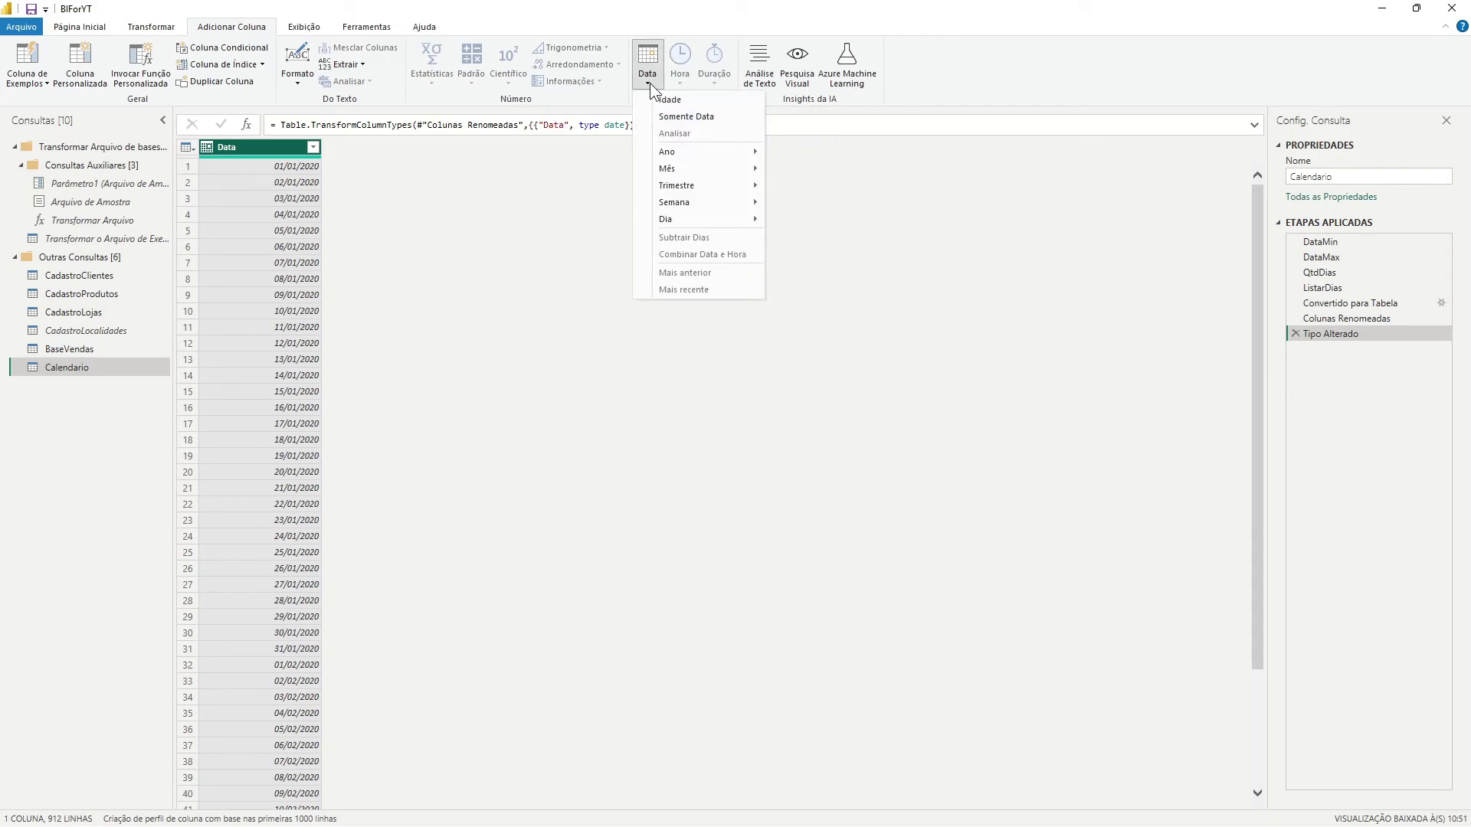
mouse_move(678, 150)
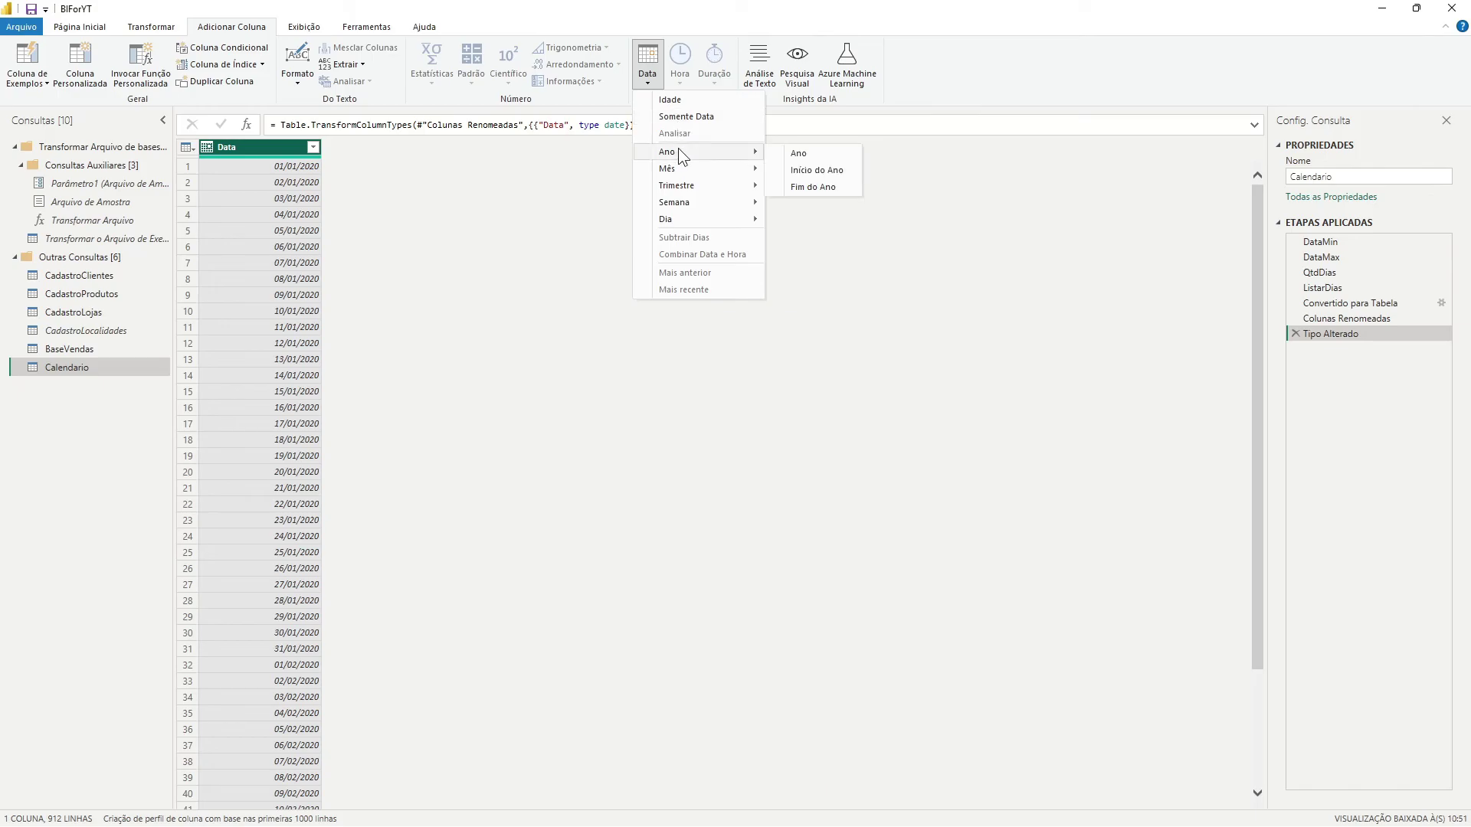
click(802, 152)
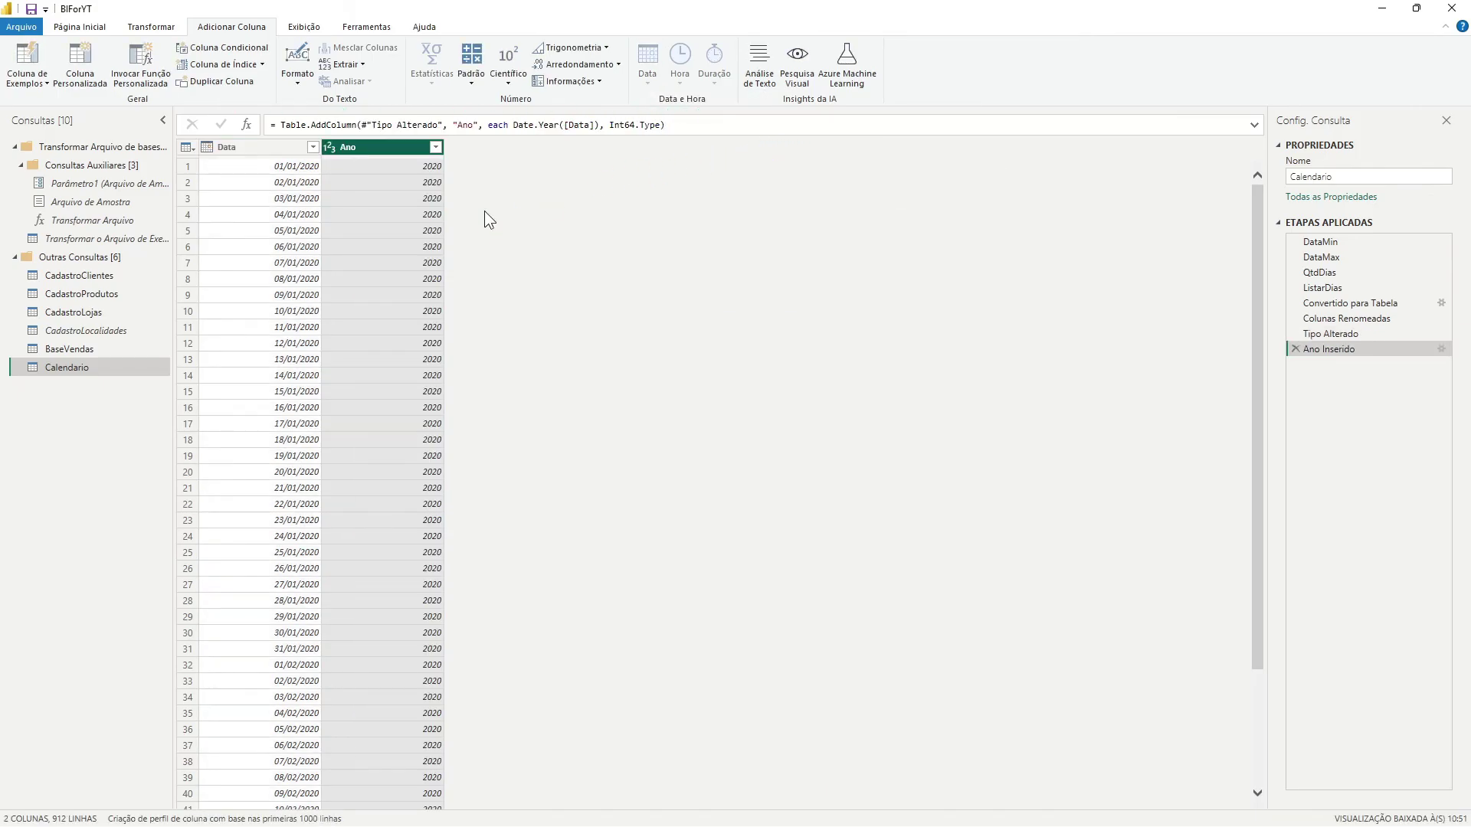
Add a month number column (Mês) and a month name column (Nome do Mês) derived from the Data column.
click(273, 147)
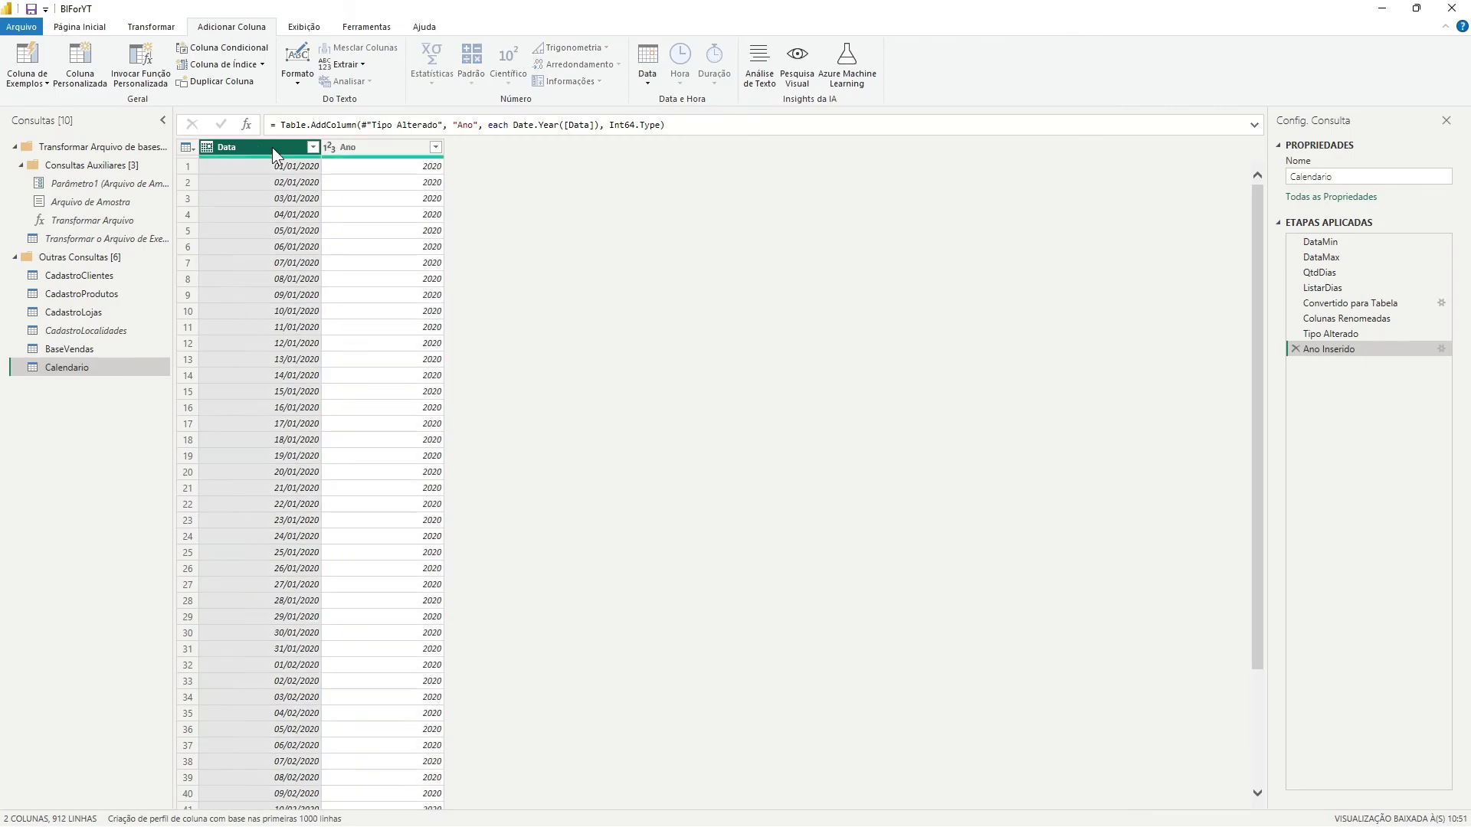
click(651, 89)
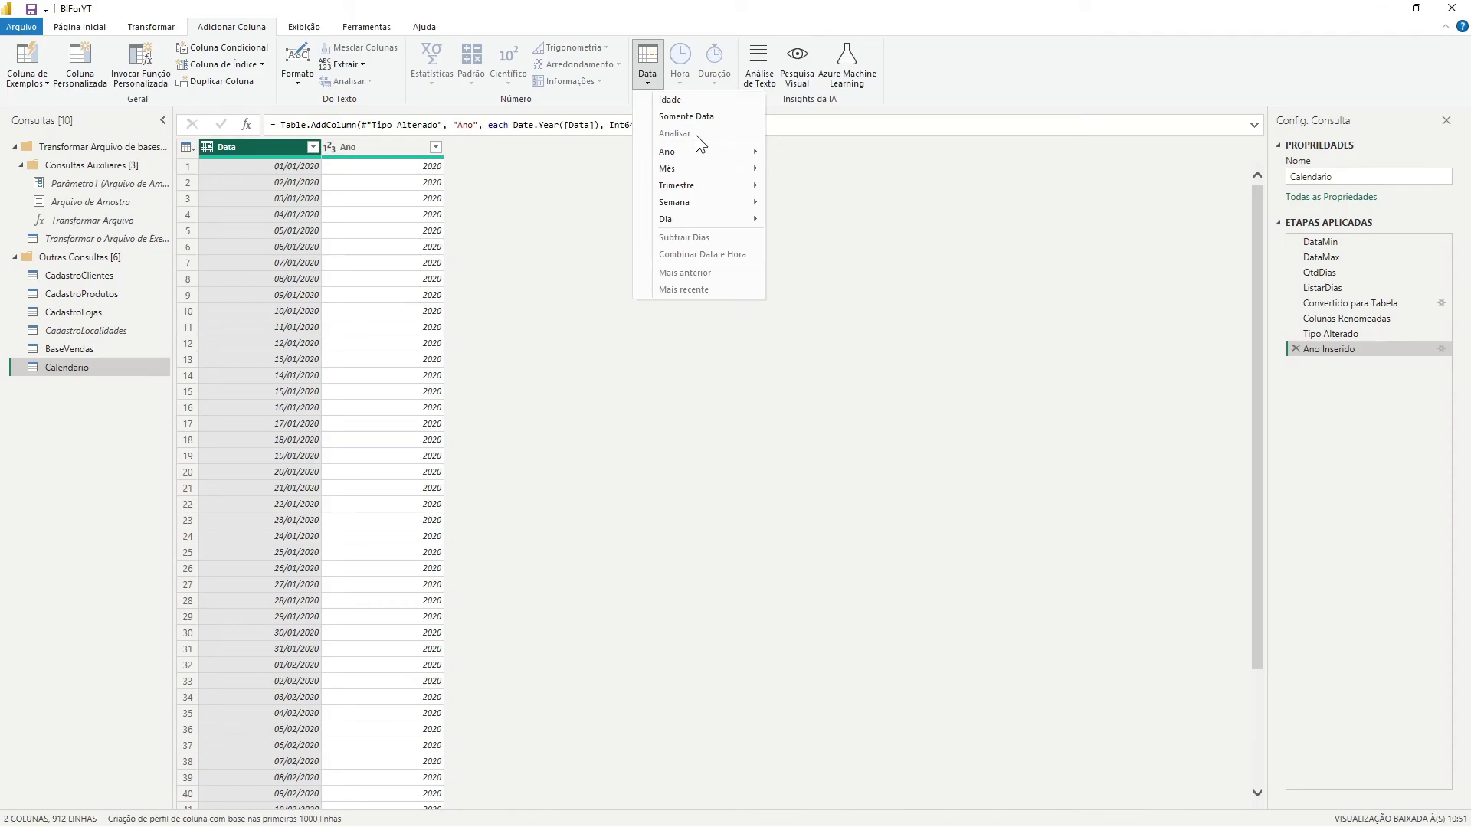
mouse_move(688, 169)
click(807, 170)
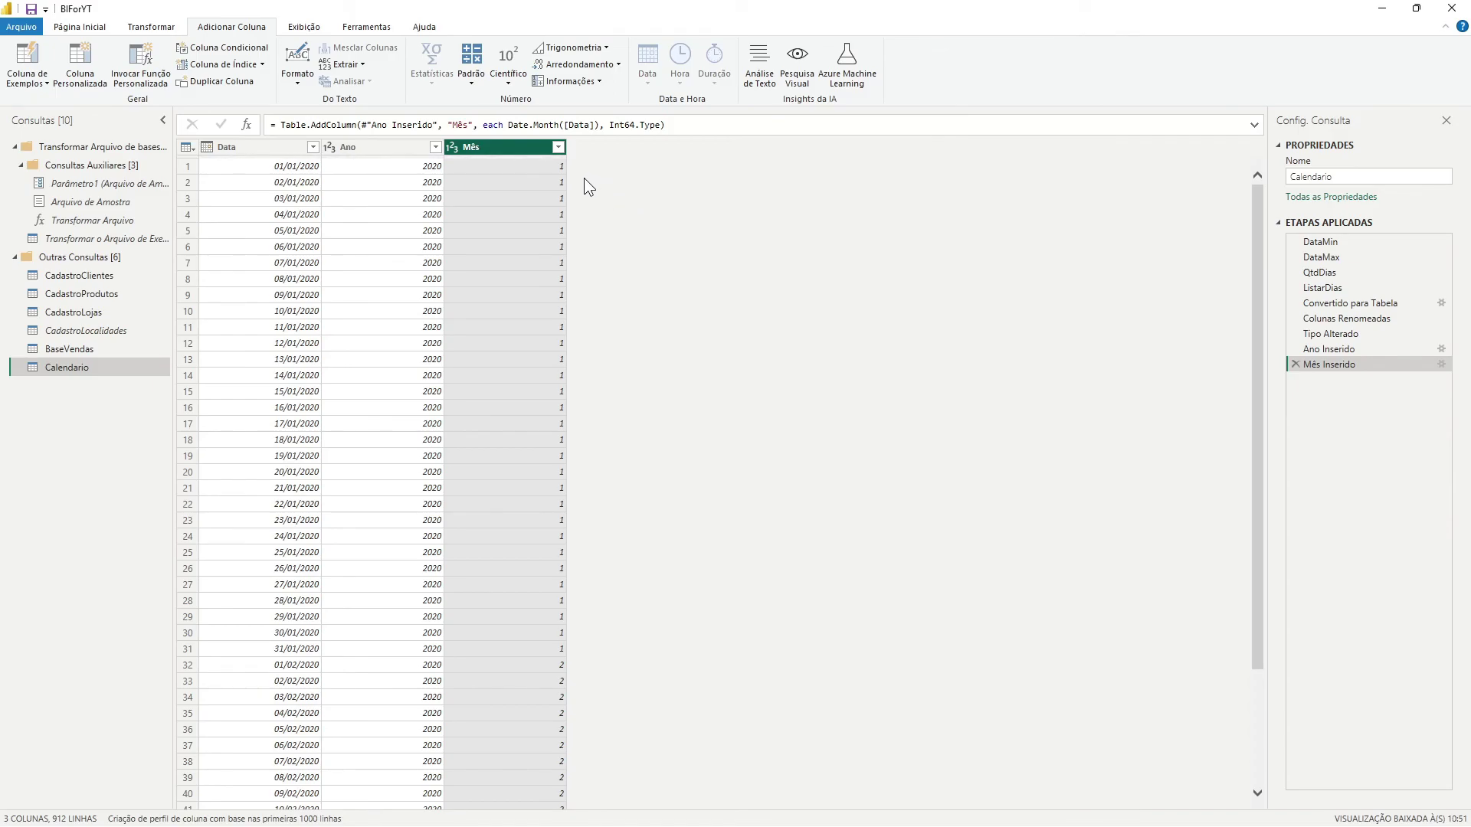
click(264, 145)
click(647, 83)
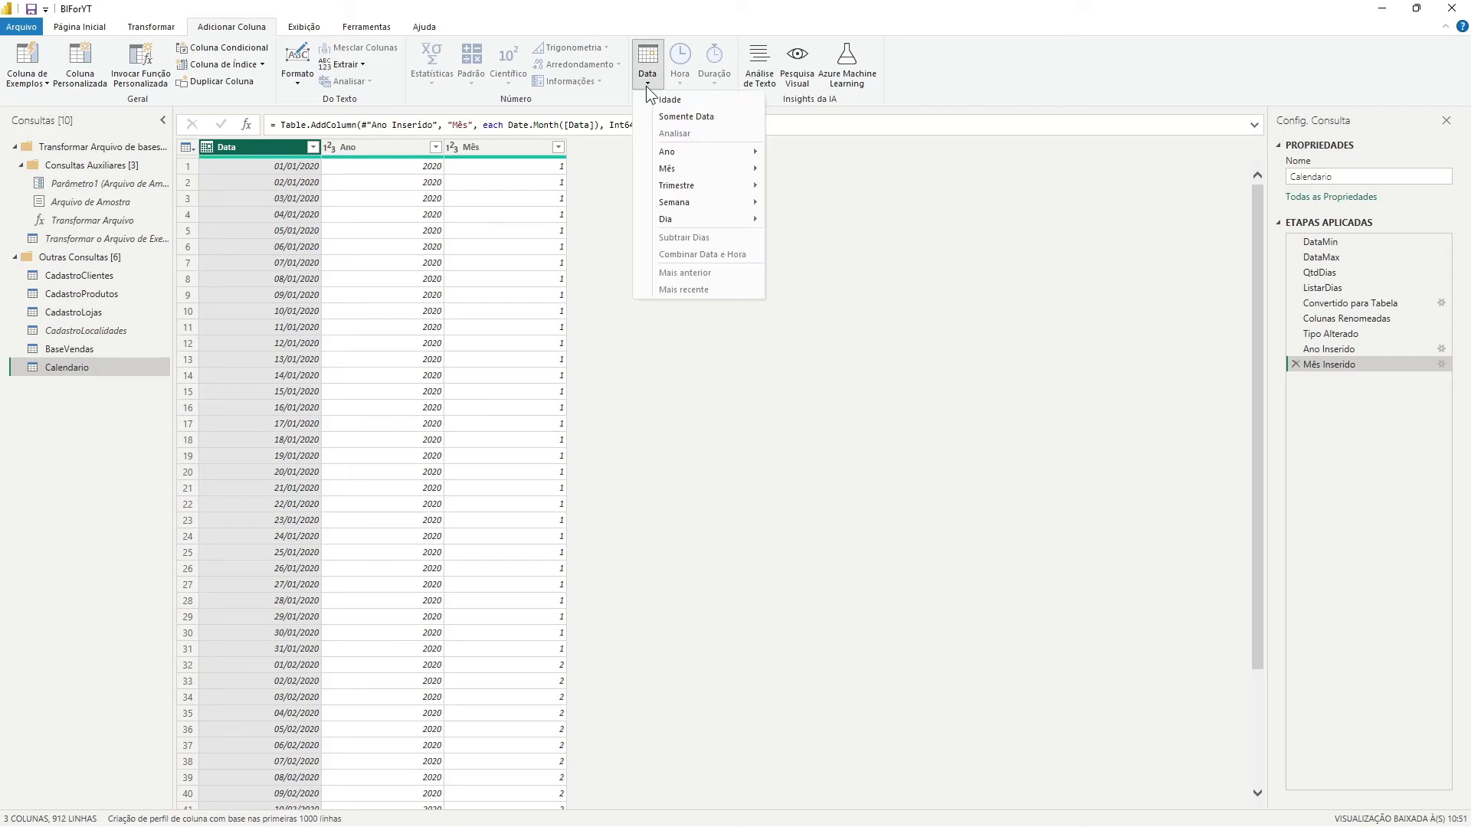
mouse_move(671, 168)
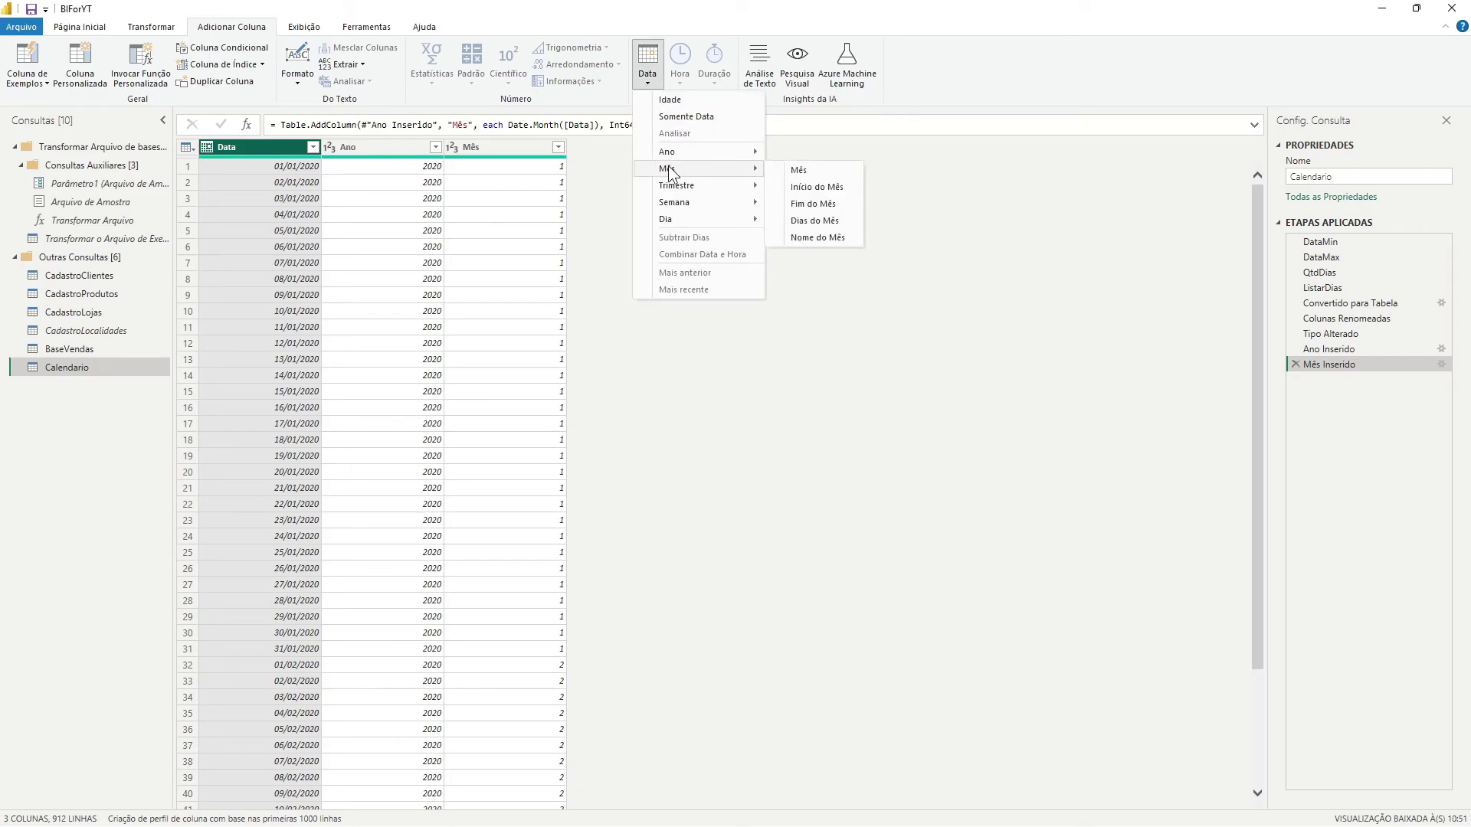
click(808, 237)
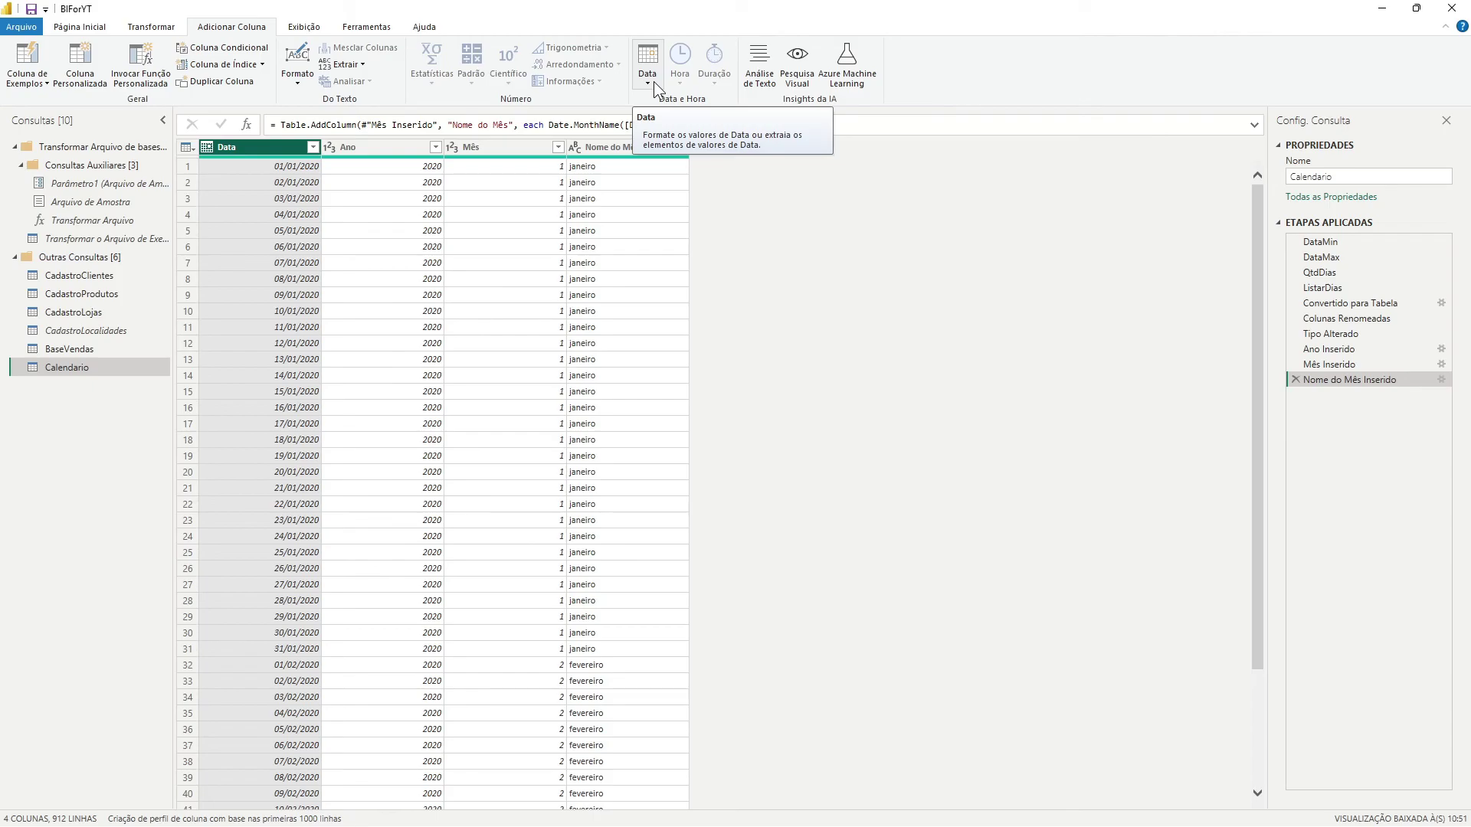
Add a quarter-of-year column (Trimestre) and a start-of-month column (Início do Mês) derived from the Data column.
click(654, 81)
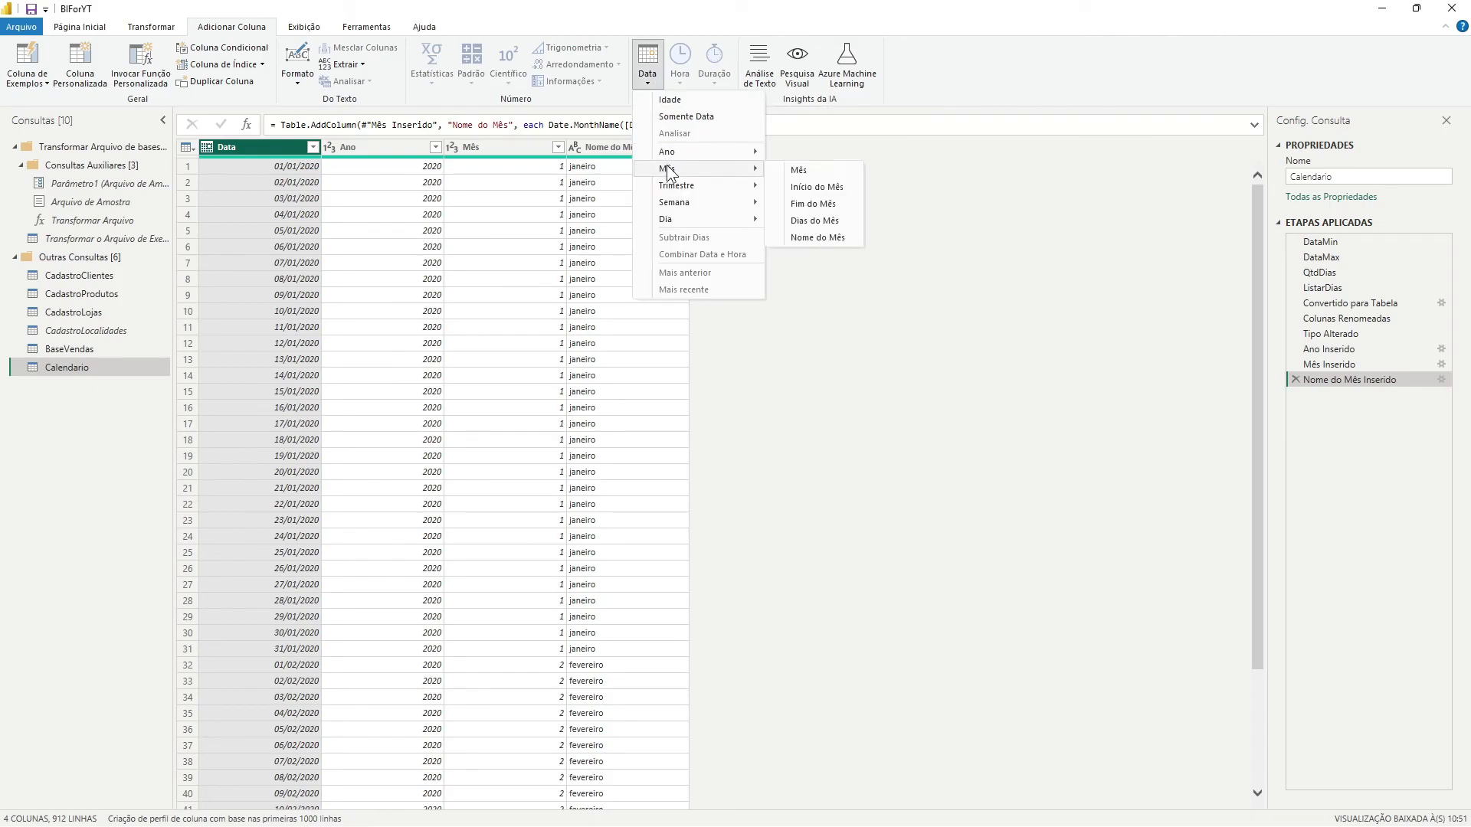
mouse_move(682, 186)
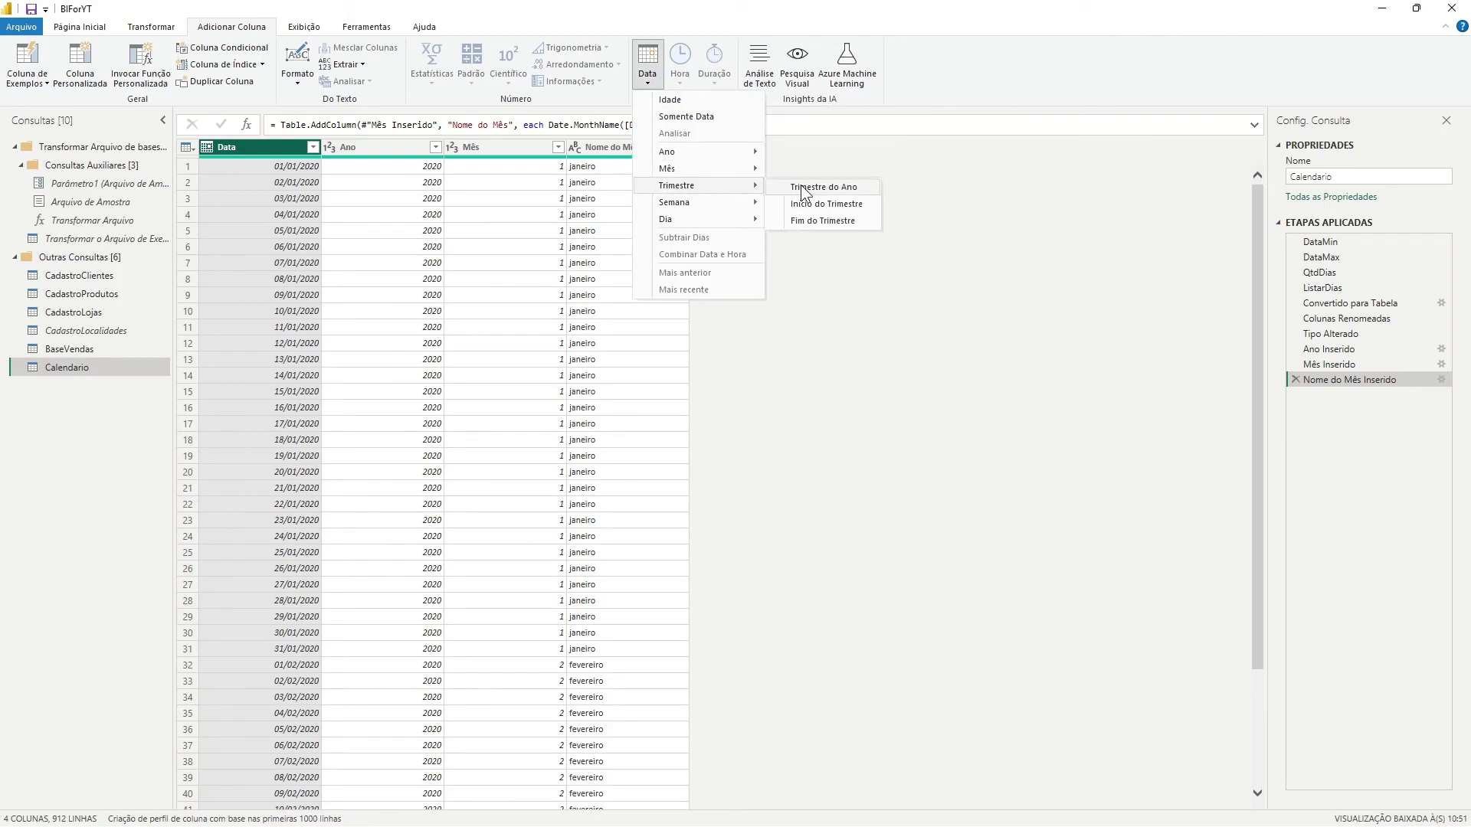
click(804, 190)
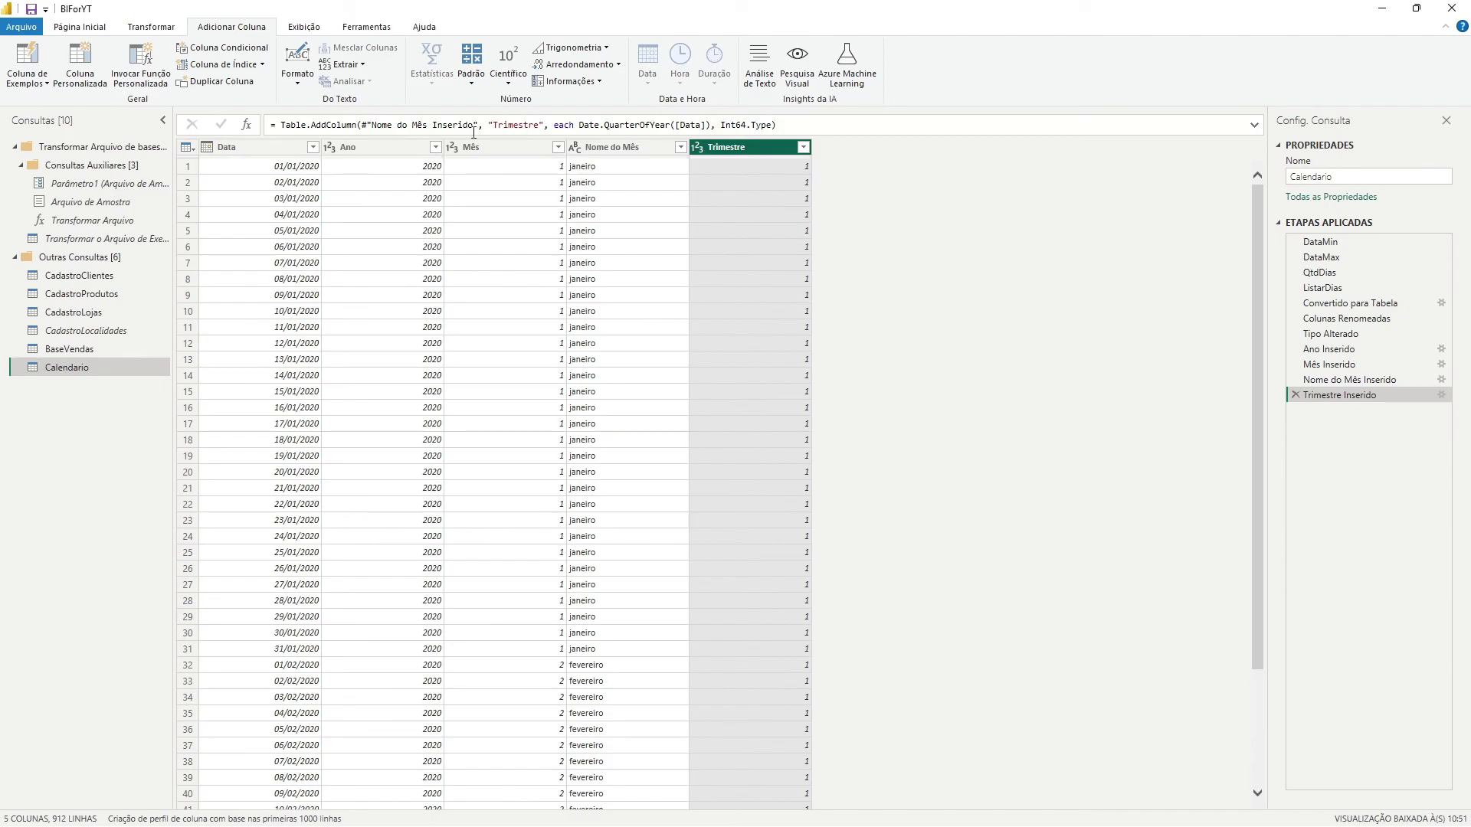
click(281, 149)
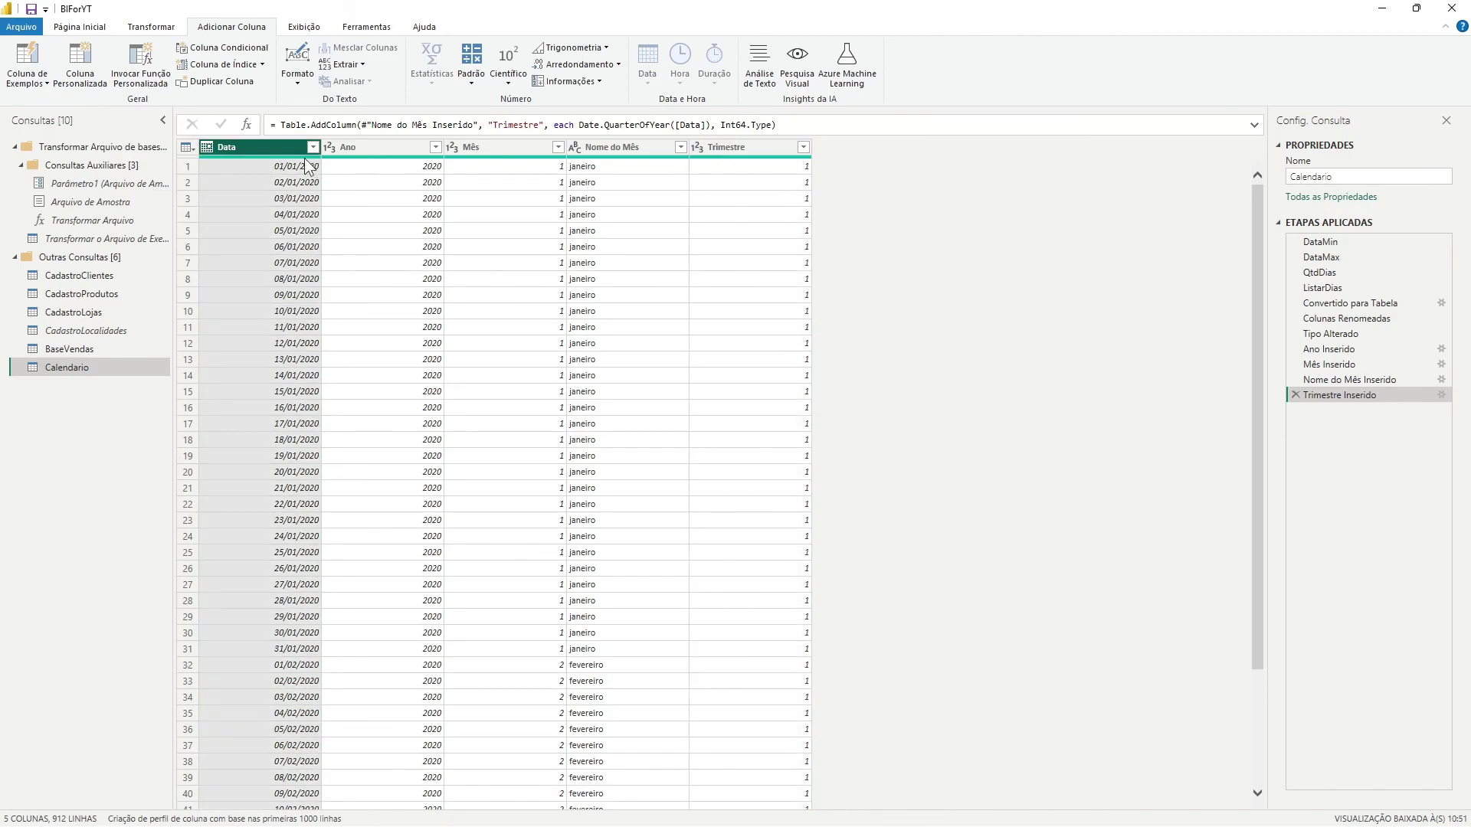
click(647, 86)
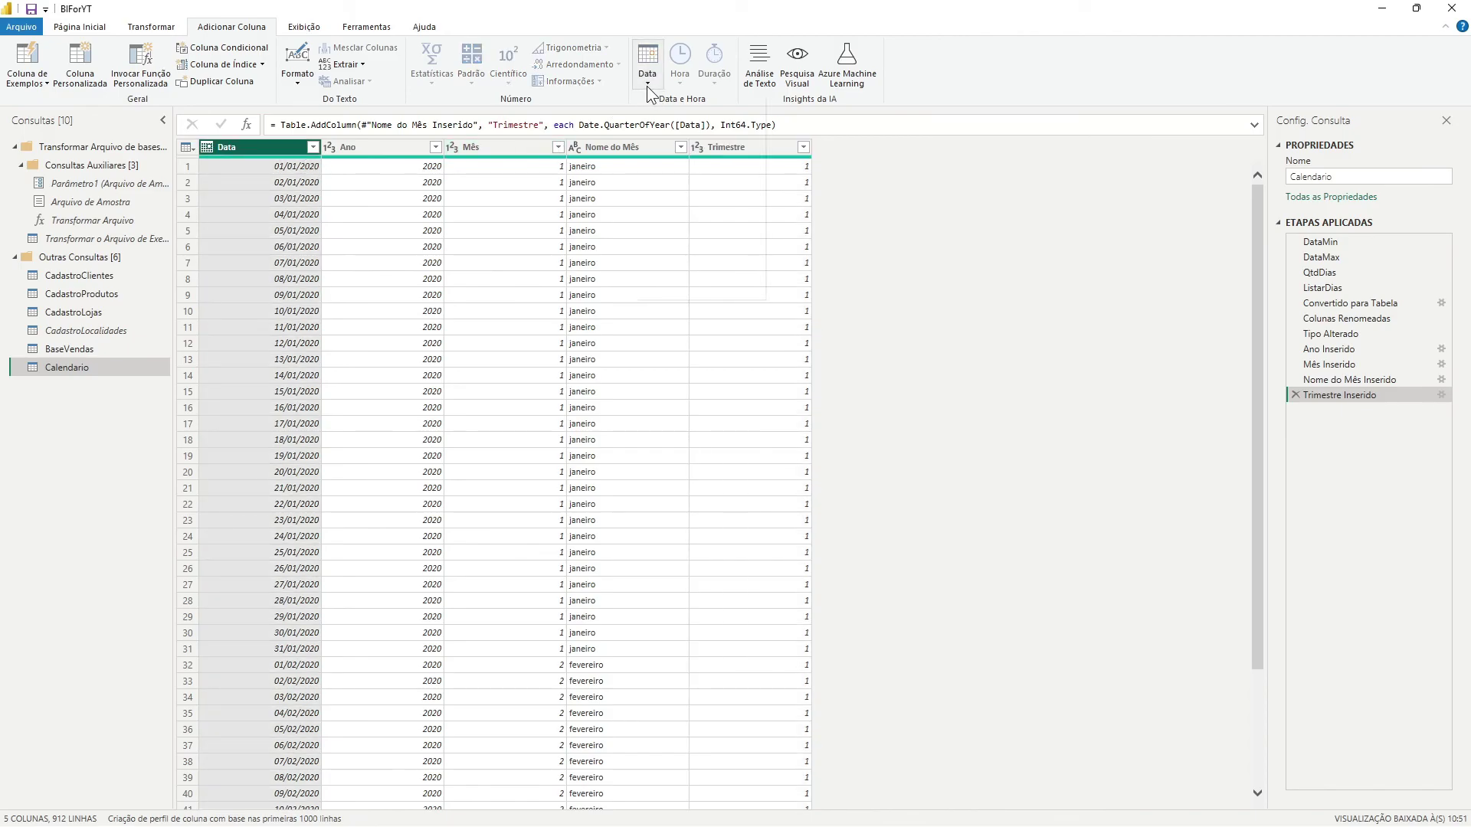
mouse_move(697, 165)
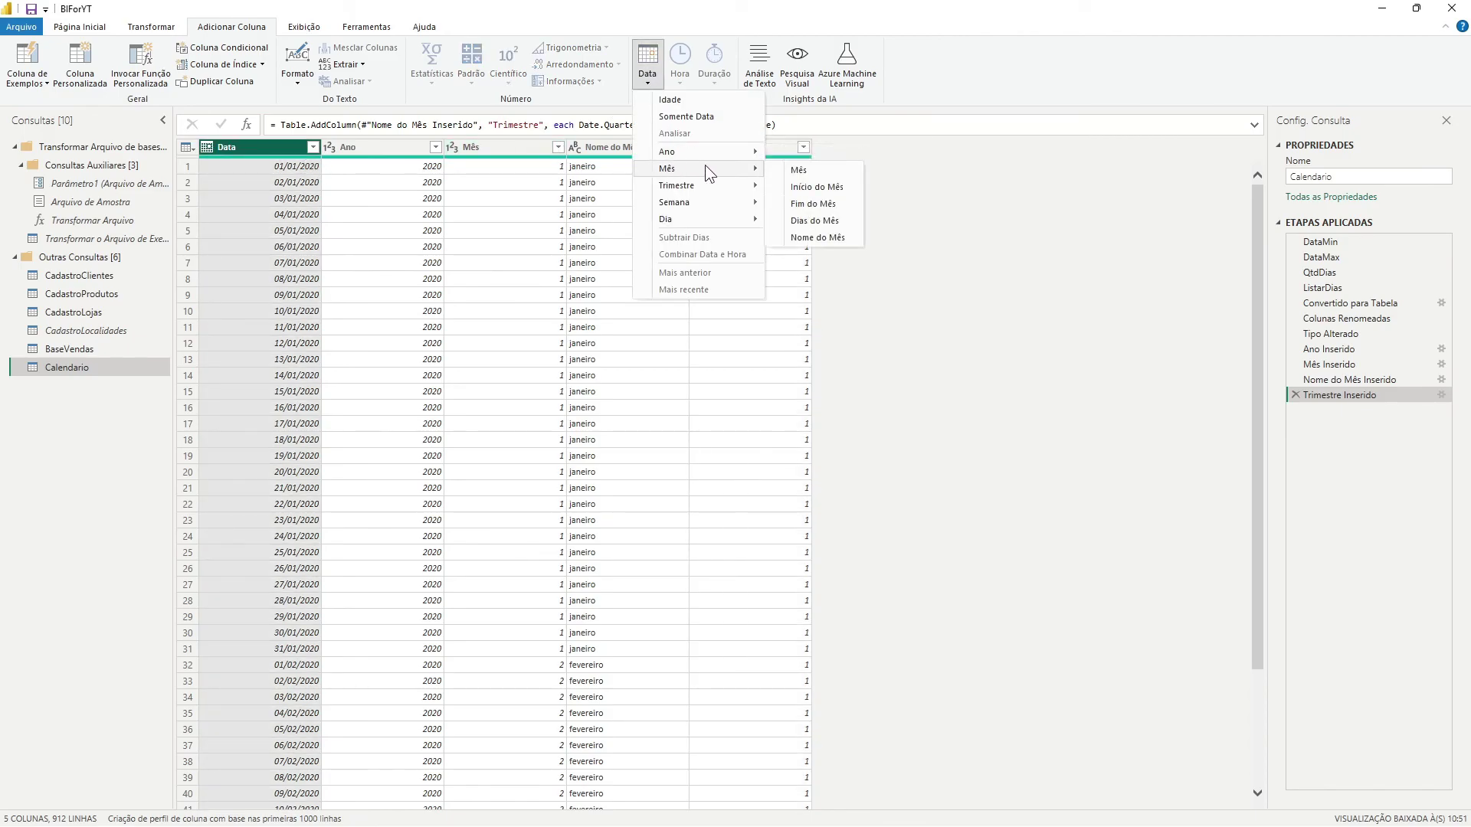
click(813, 187)
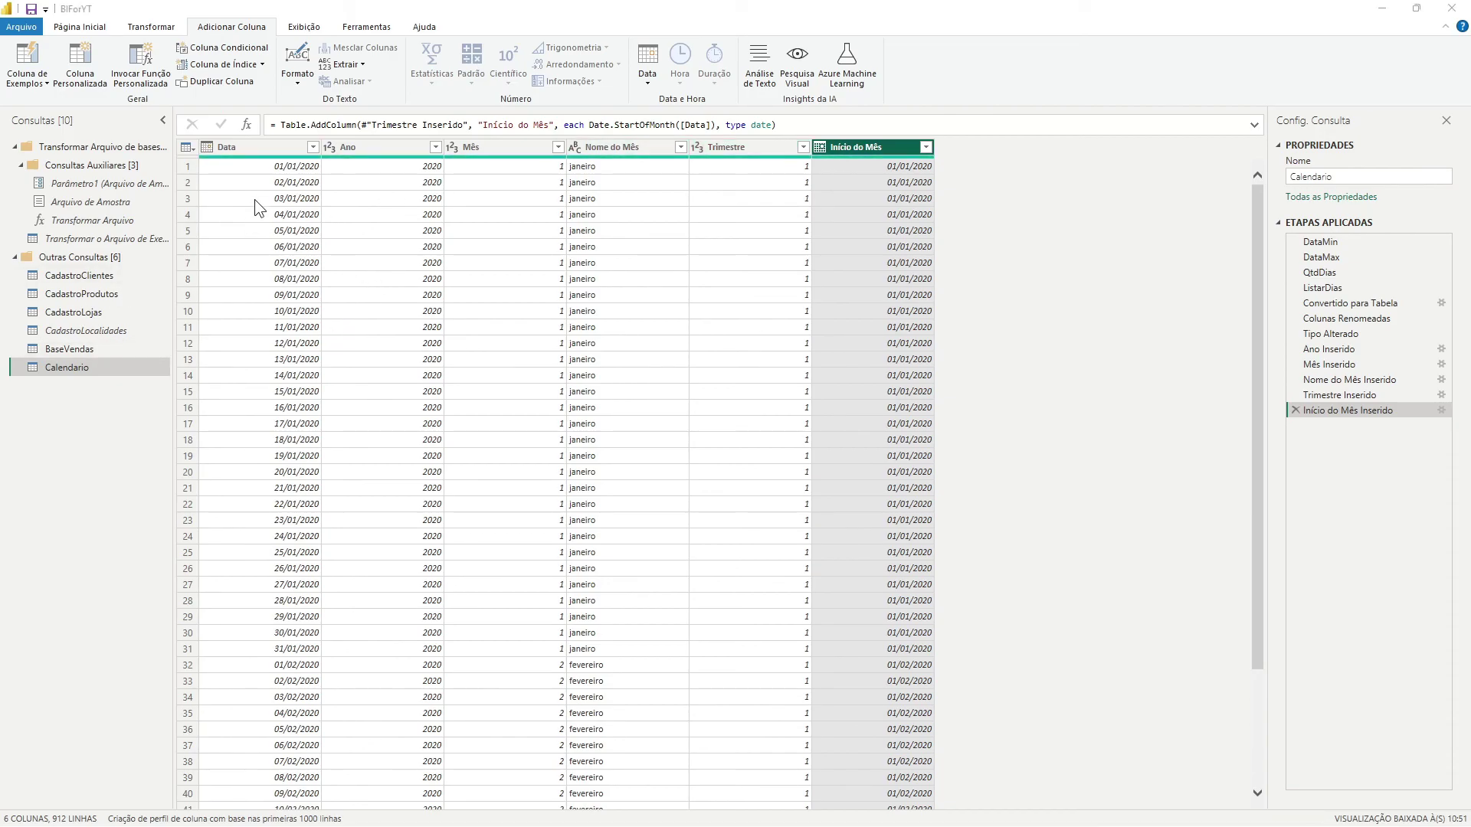
Add a Semana do Ano column that extracts the week of the year from the Data column.
click(264, 152)
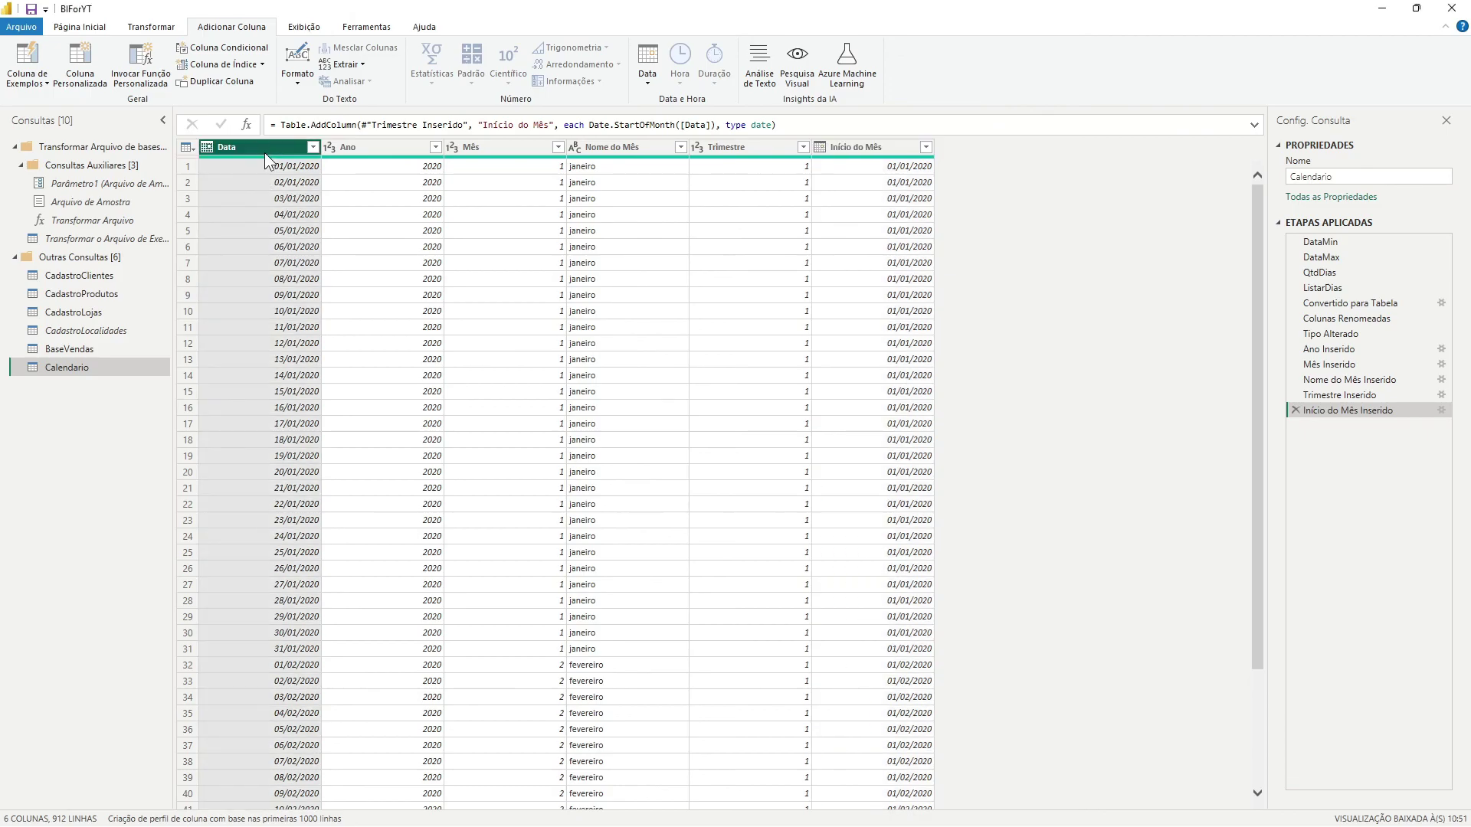
click(646, 86)
mouse_move(675, 204)
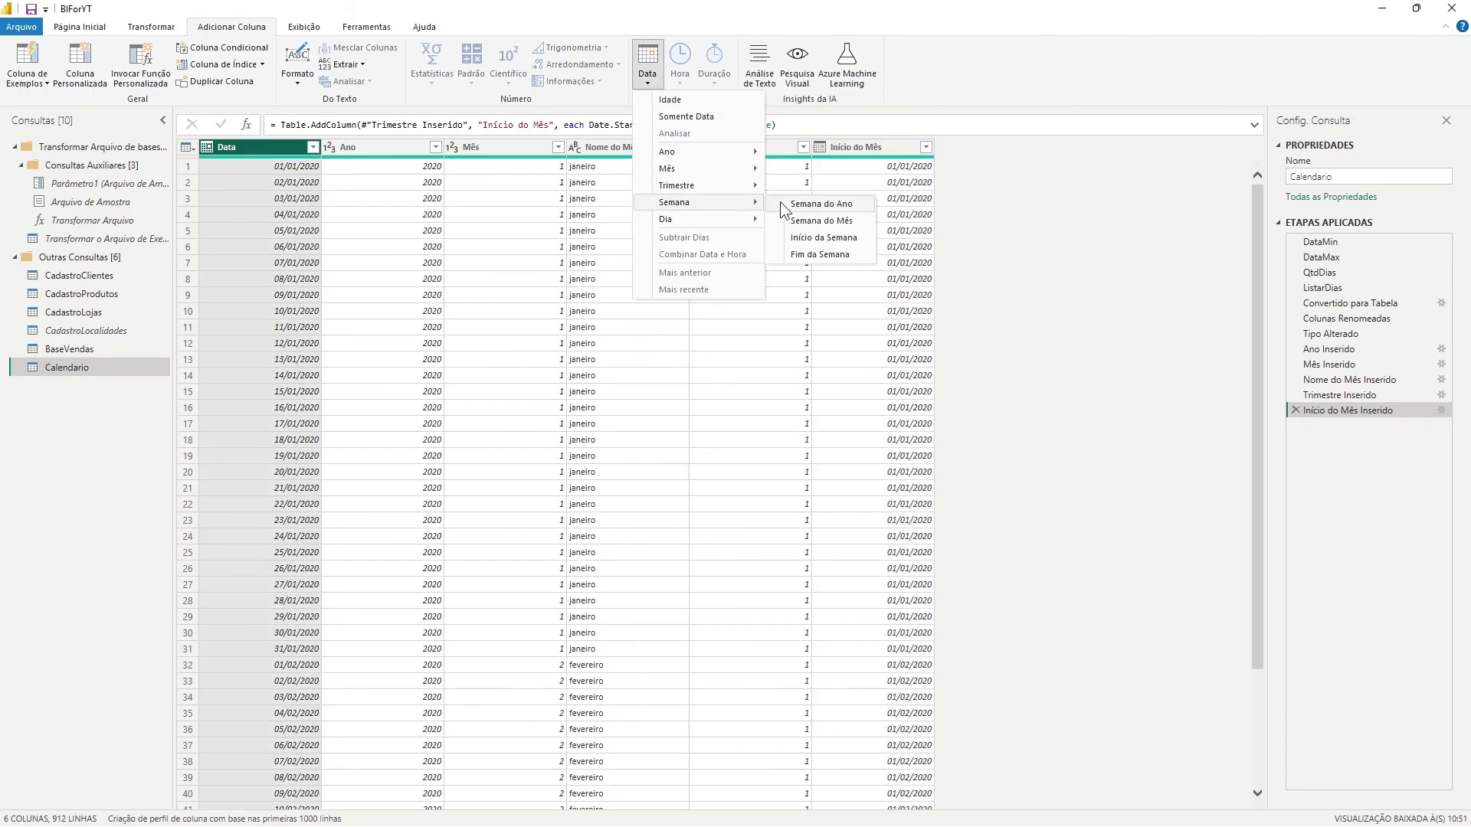
click(808, 205)
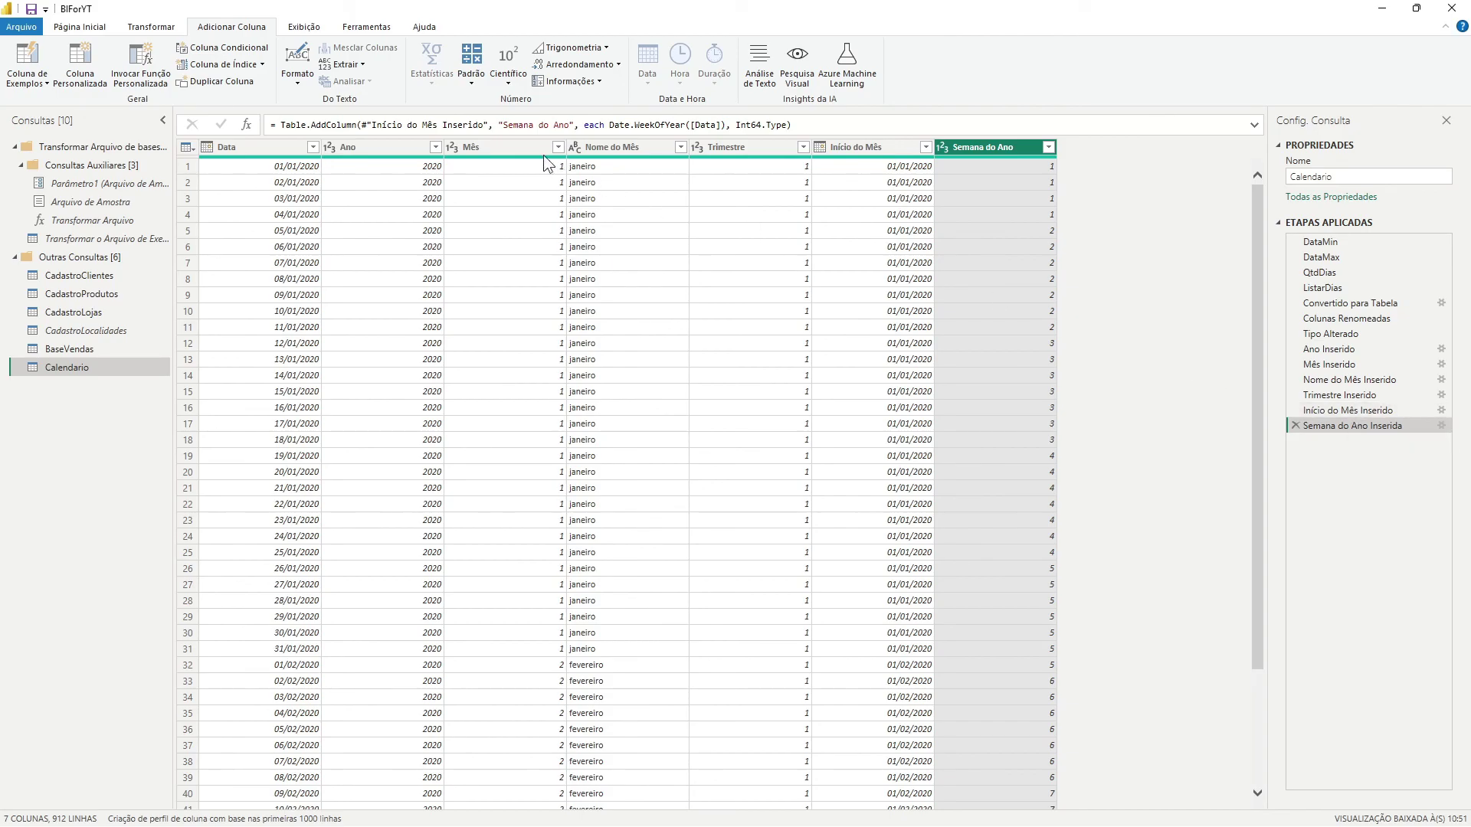
Copy the entire M script of the Calendario query from the Advanced Editor and close the editor without changes.
click(91, 26)
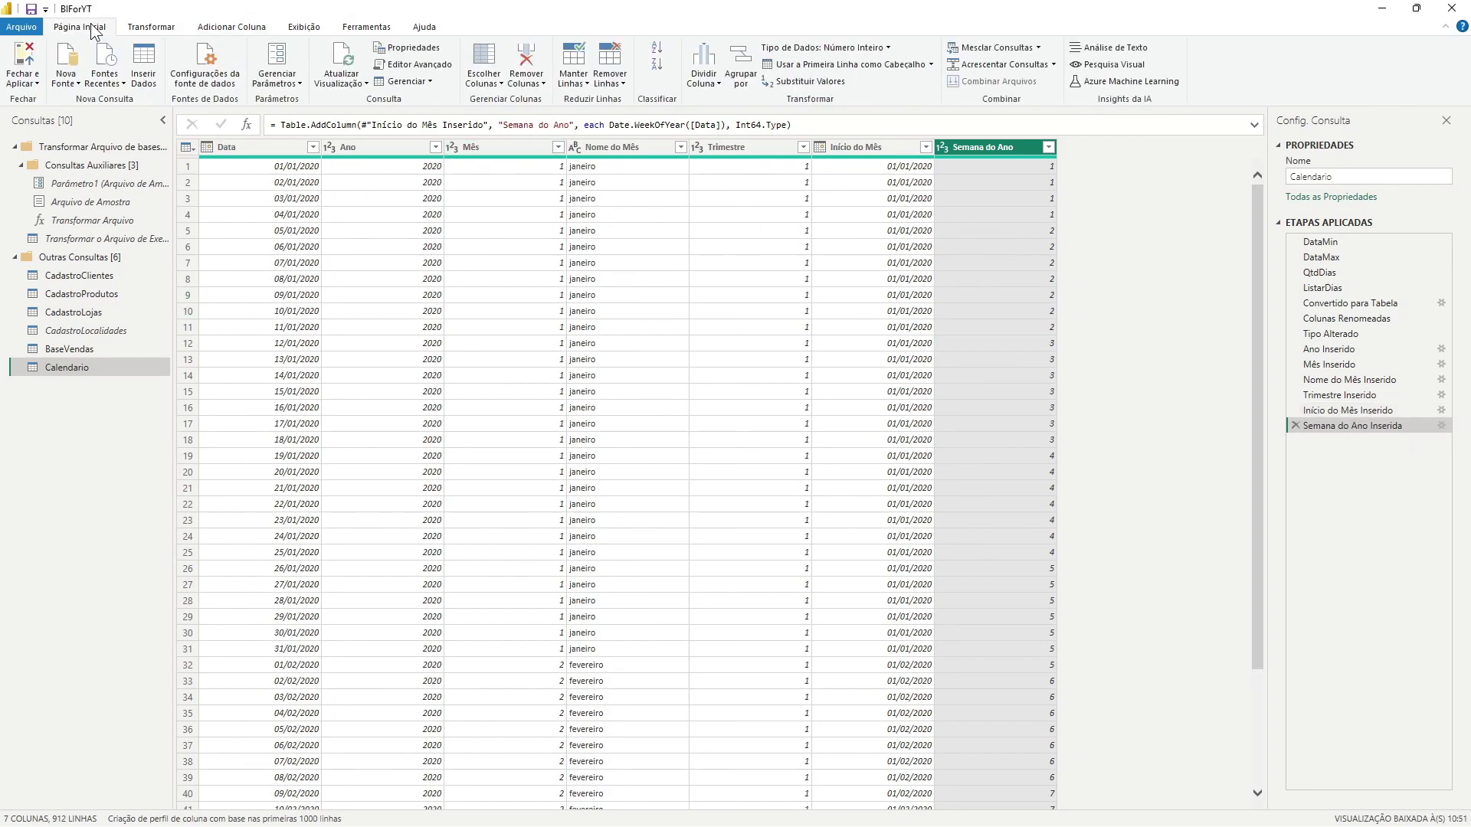
click(422, 67)
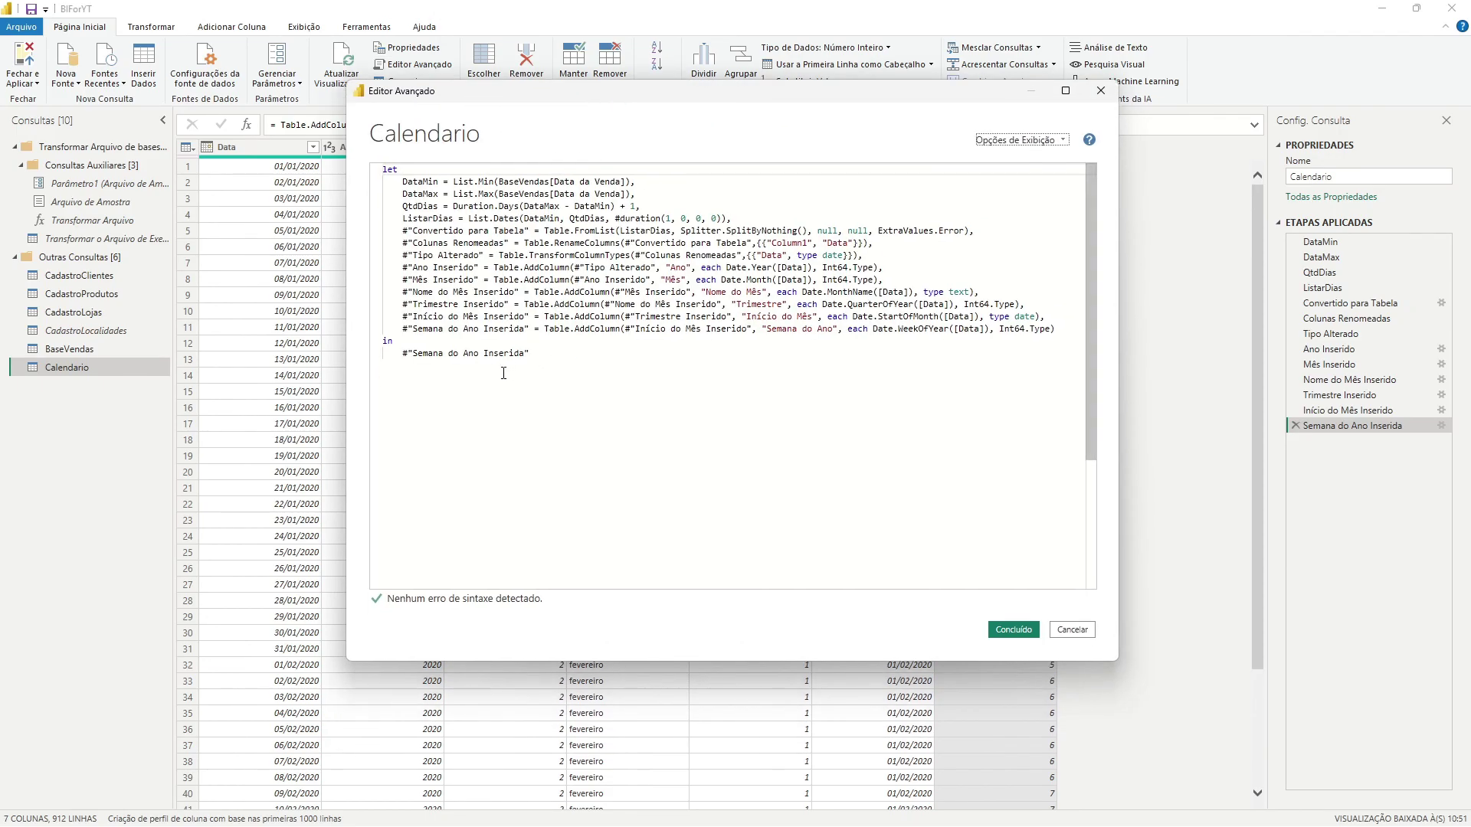
click(416, 257)
key(Down)
key(Down)
key(Down)
key(Down)
key(Down)
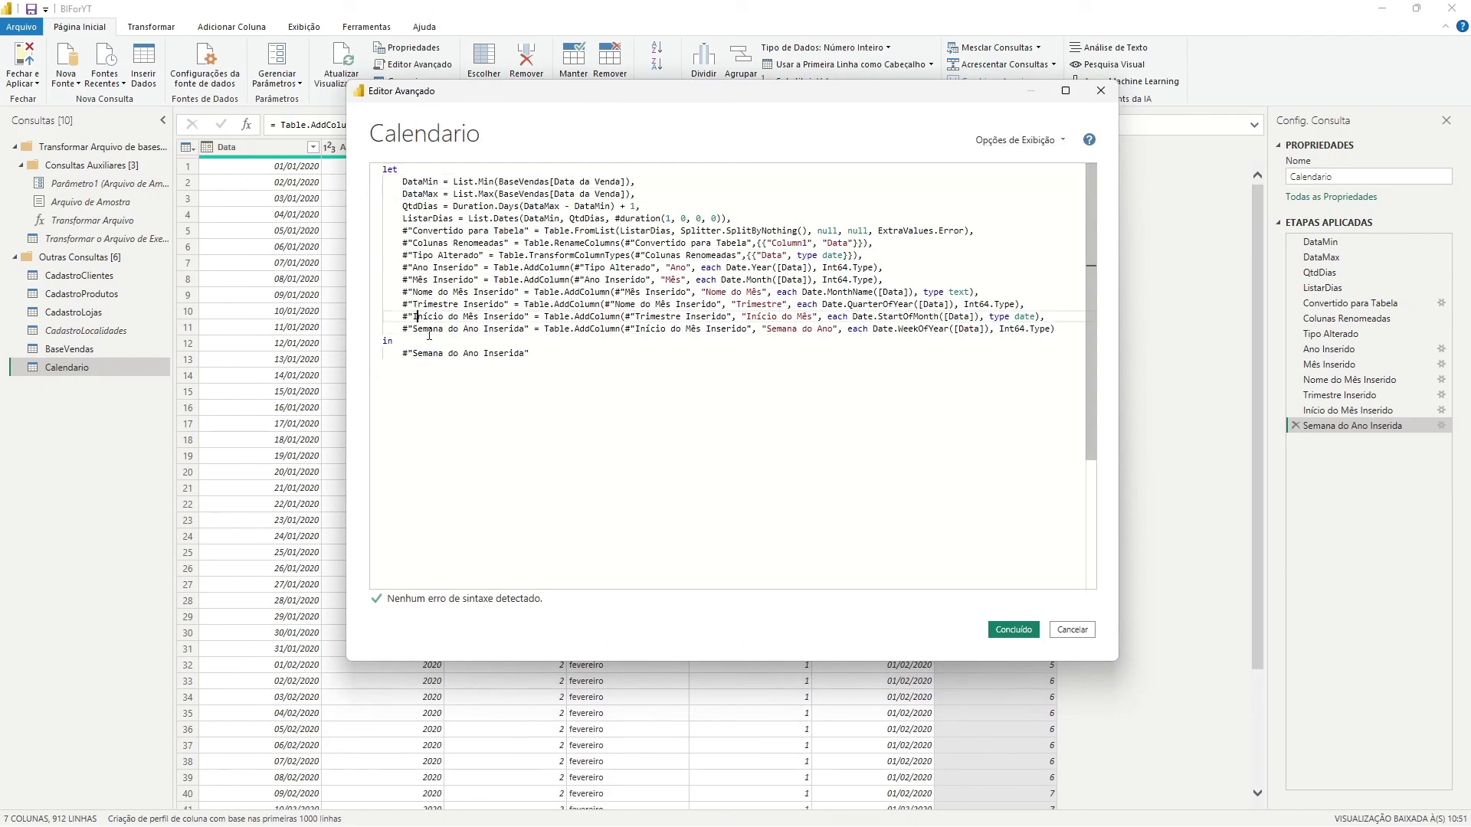
drag(594, 361, 356, 159)
key(ctrl+c)
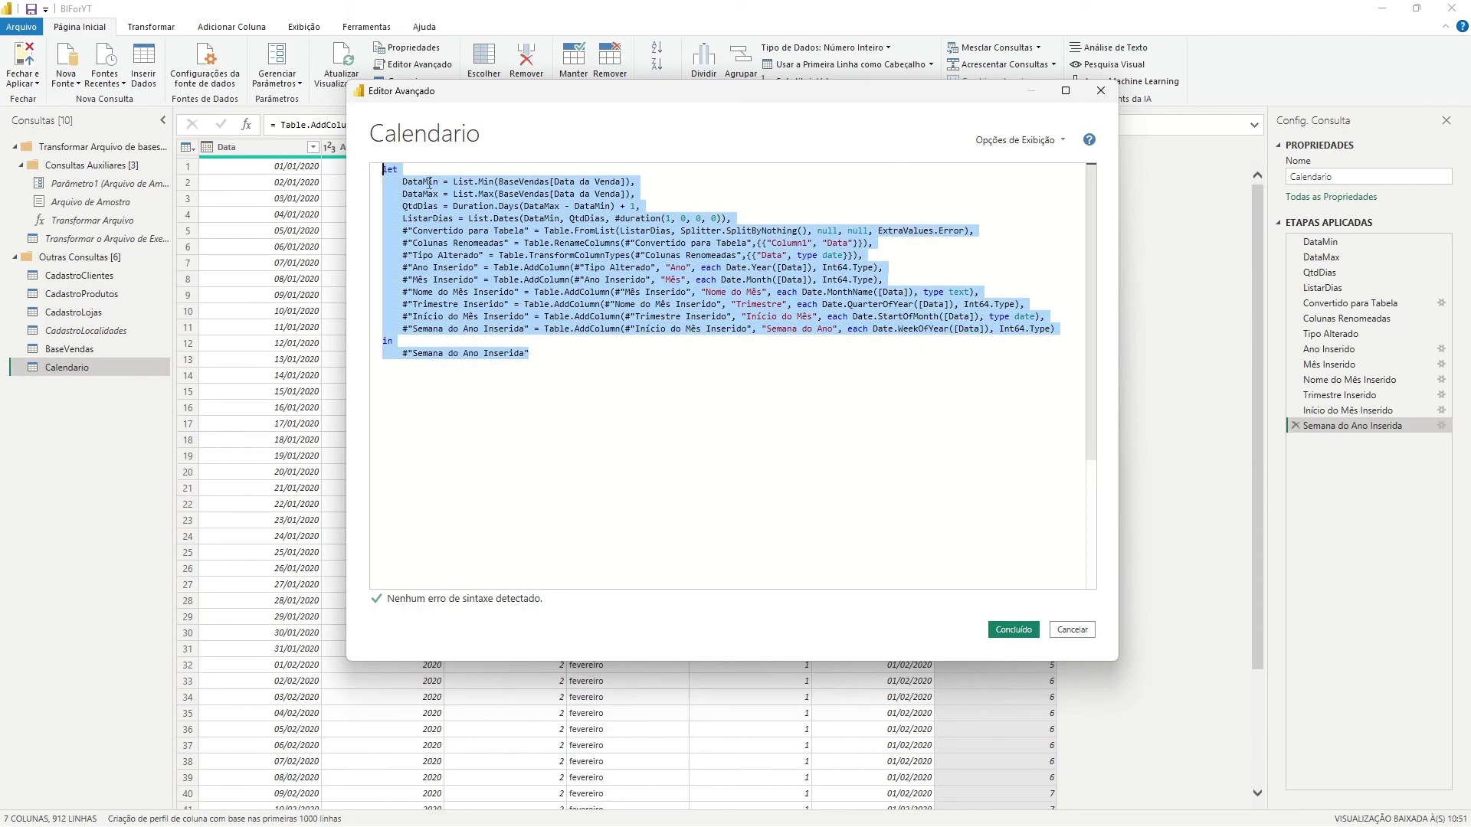
click(1069, 631)
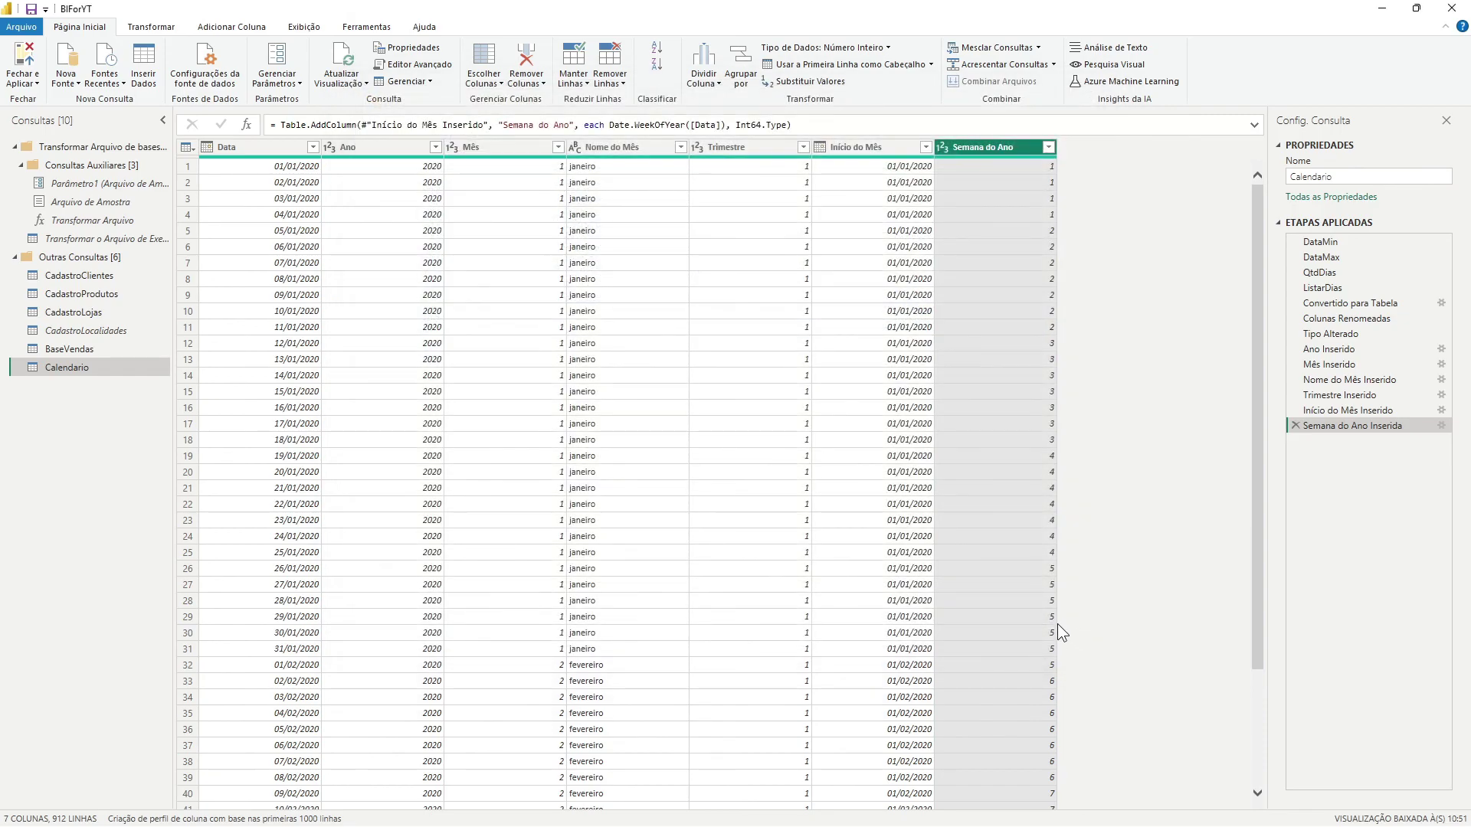
Delete the Calendario query from the query list.
click(75, 80)
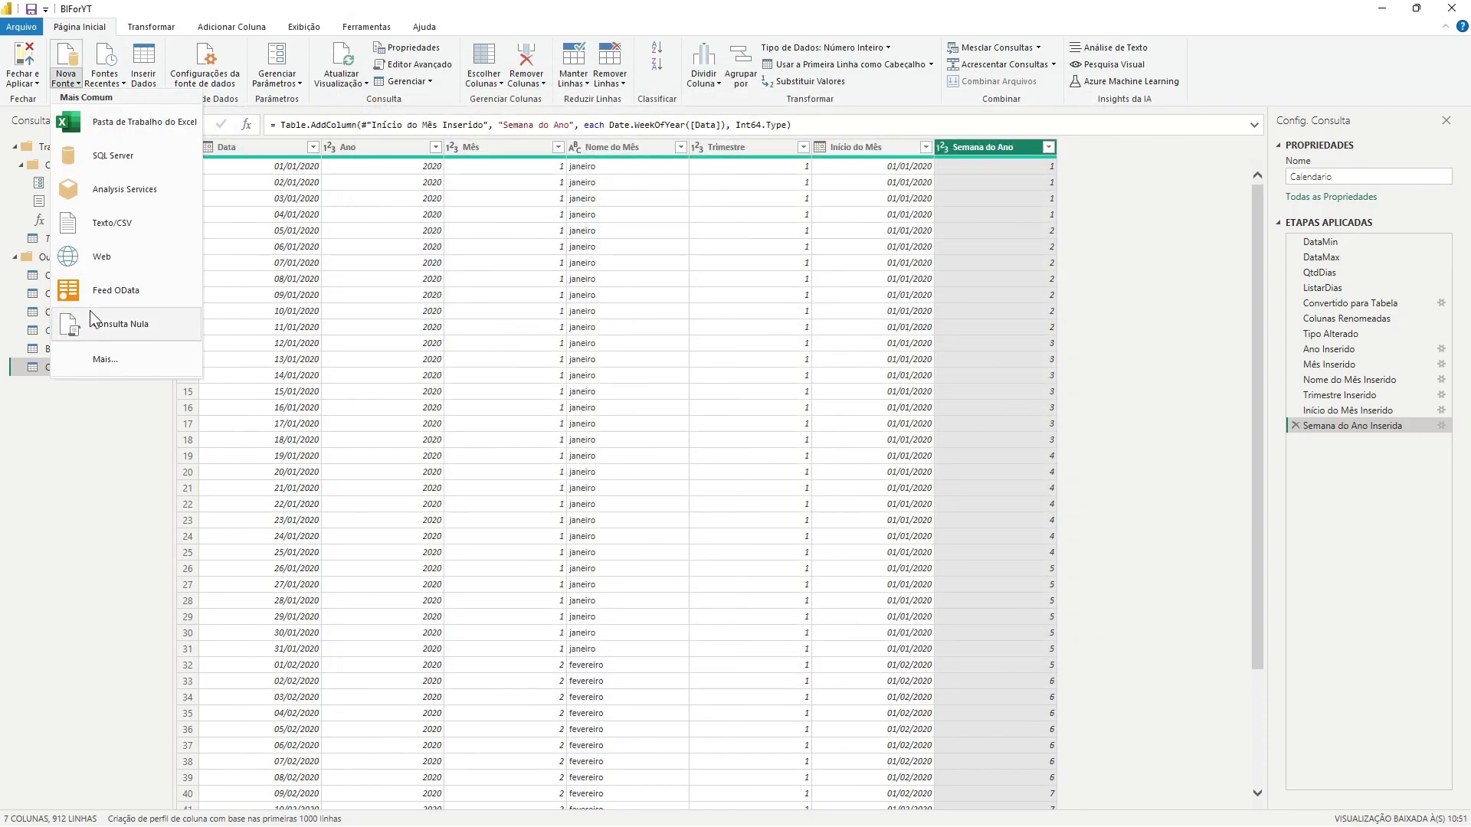
click(104, 430)
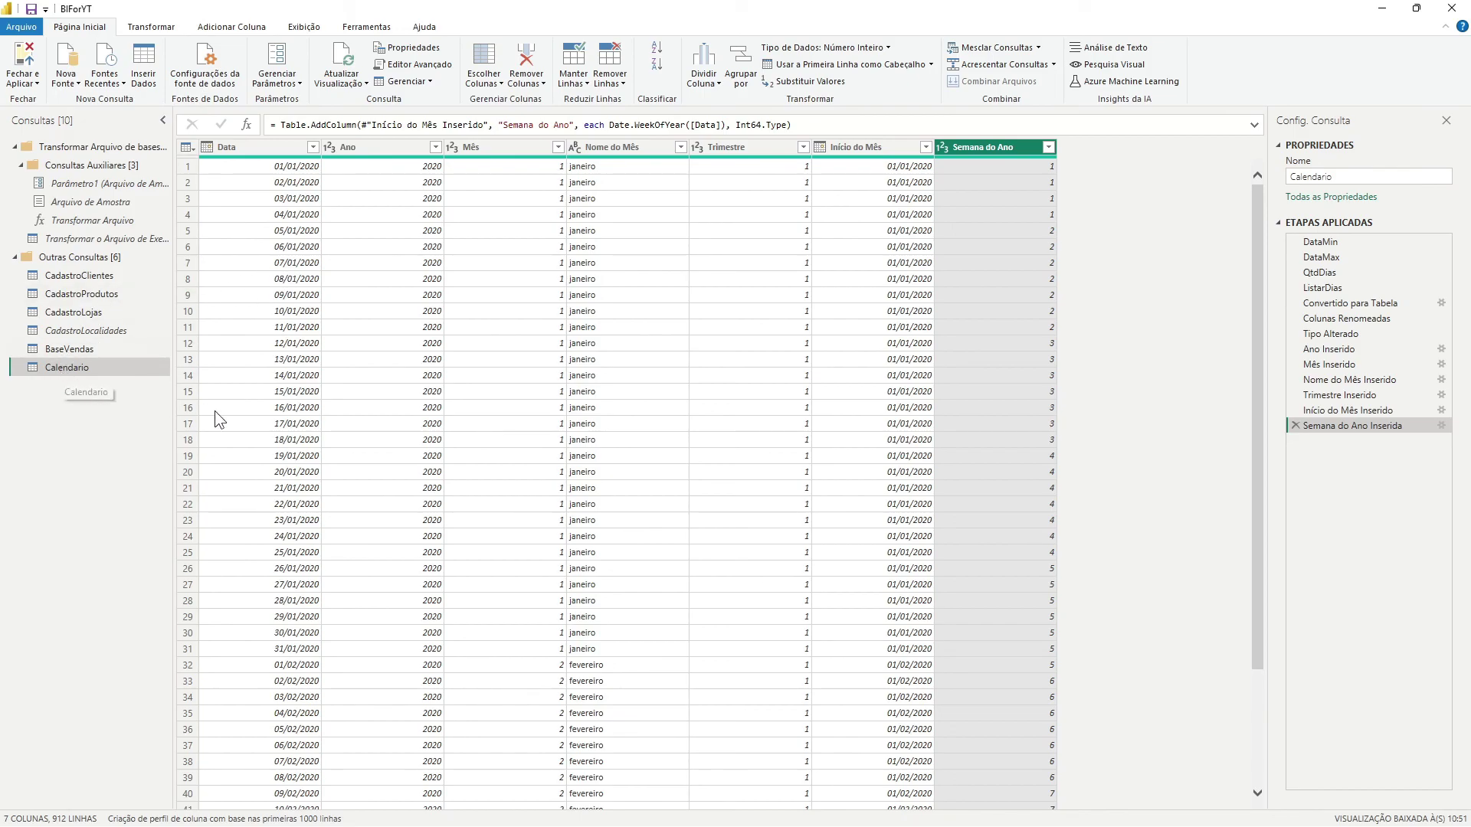
right_click(53, 369)
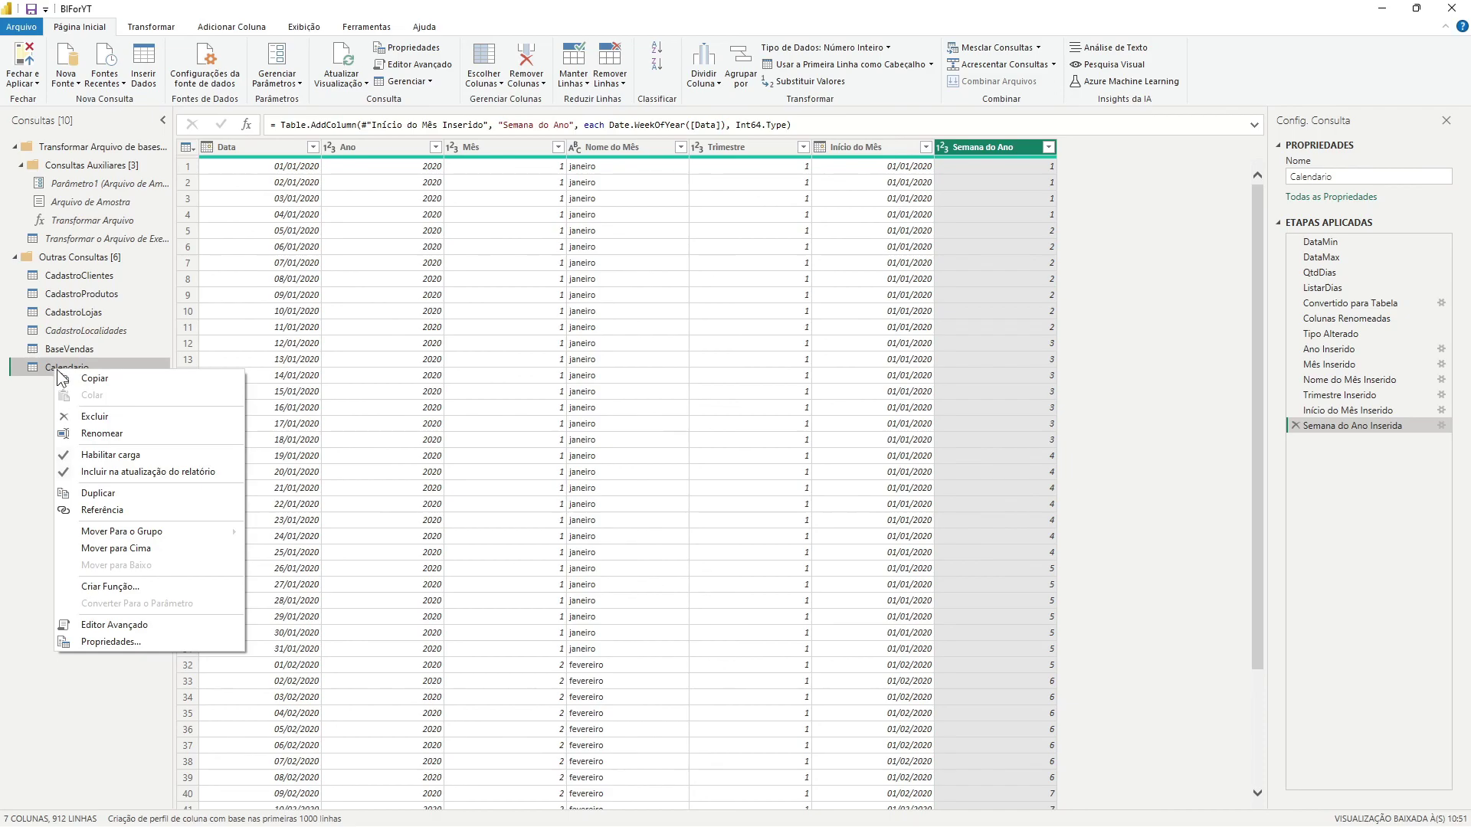
click(134, 419)
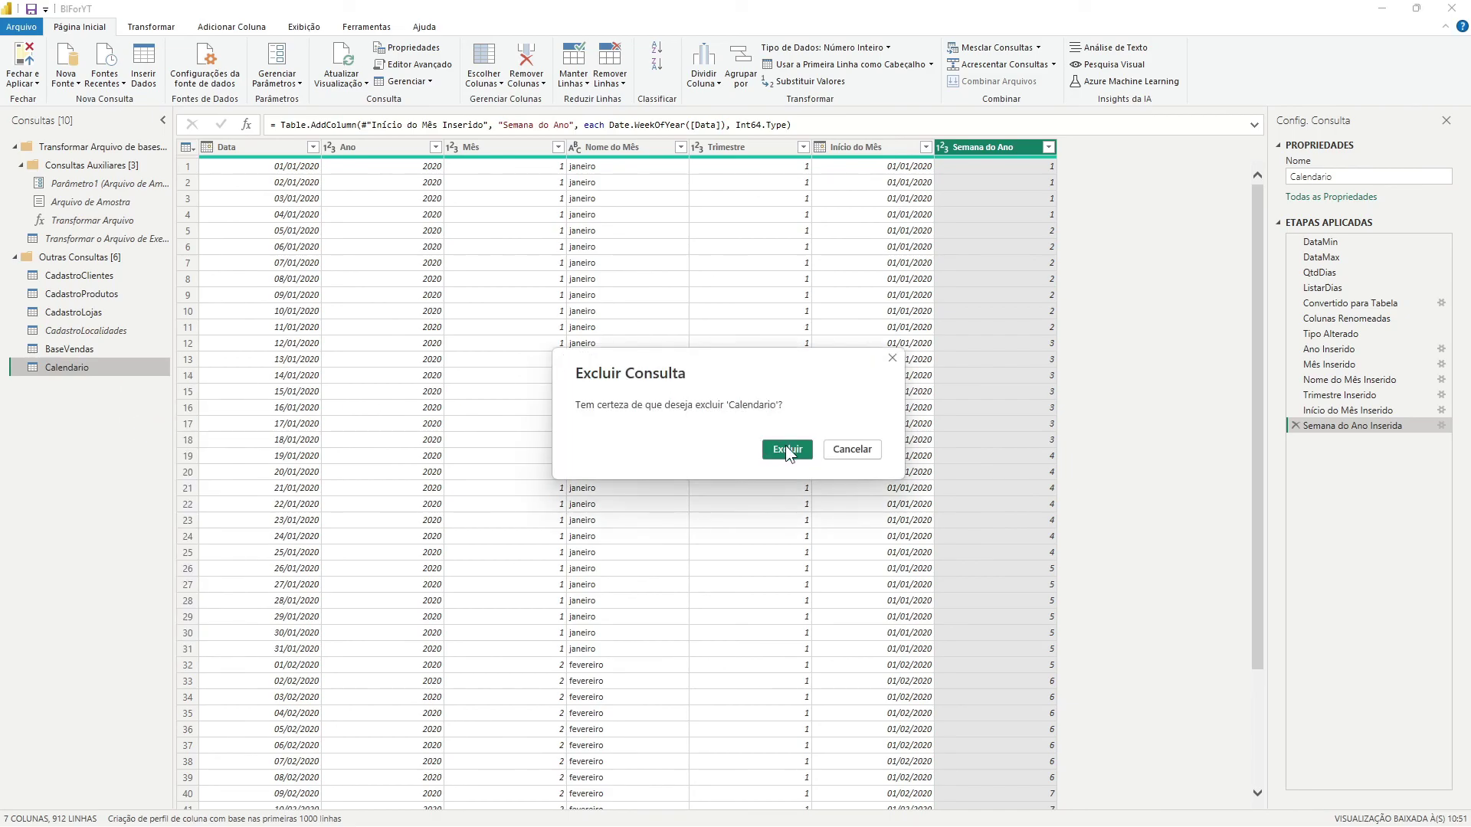
click(786, 446)
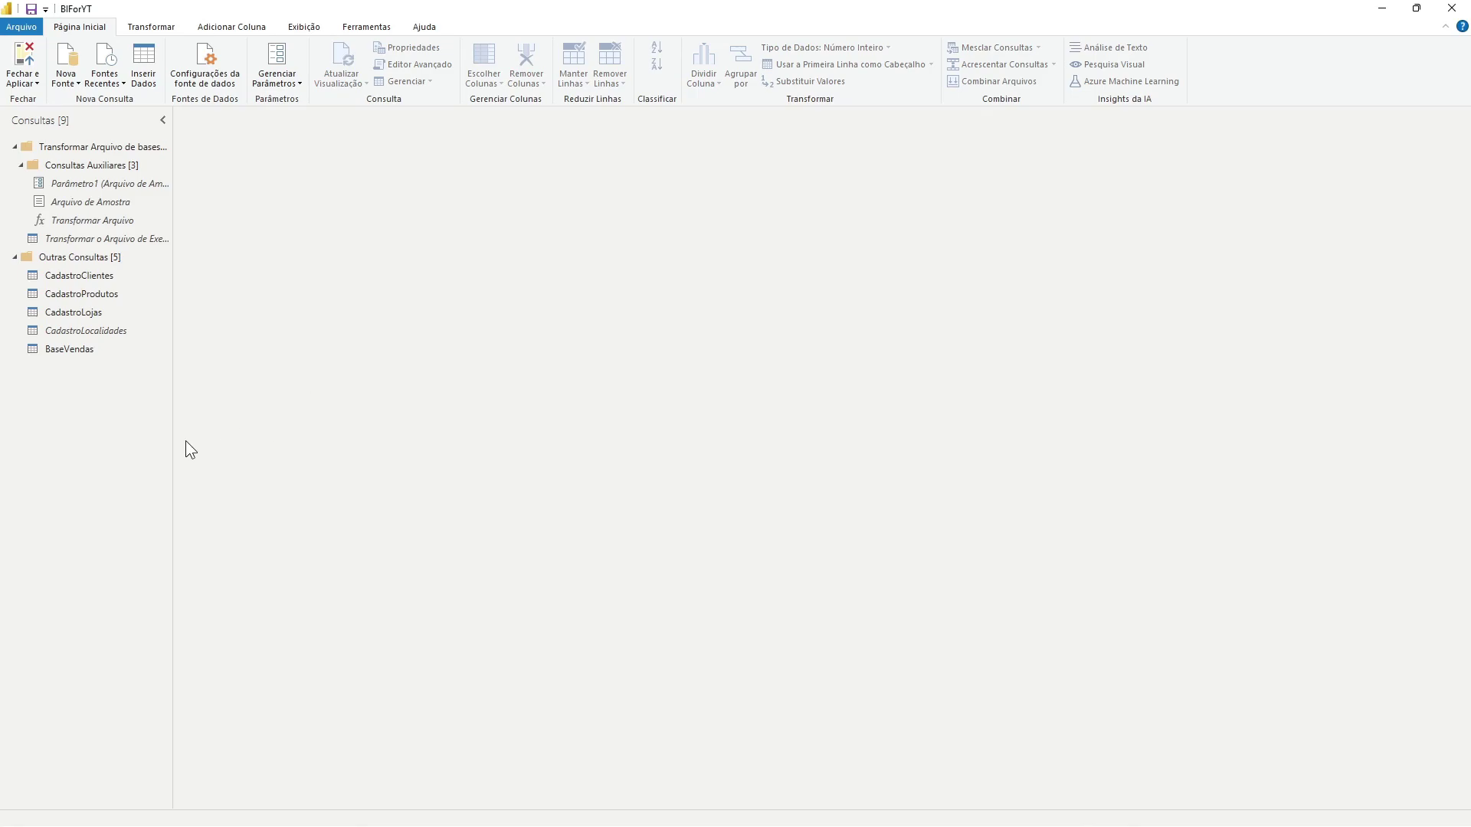
Create a blank query (Consulta Nula) and rename it Calendario.
click(75, 86)
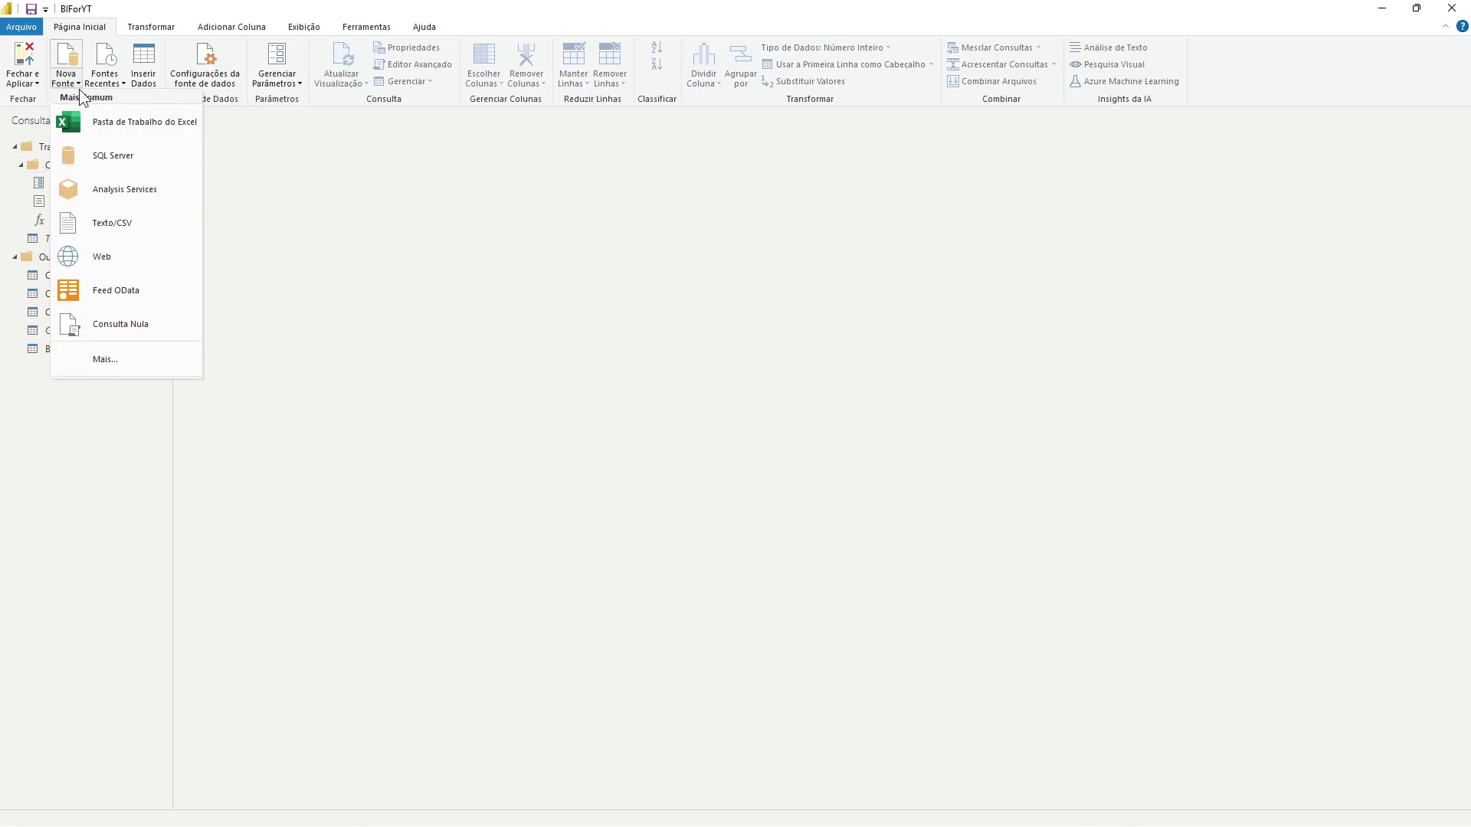
click(107, 325)
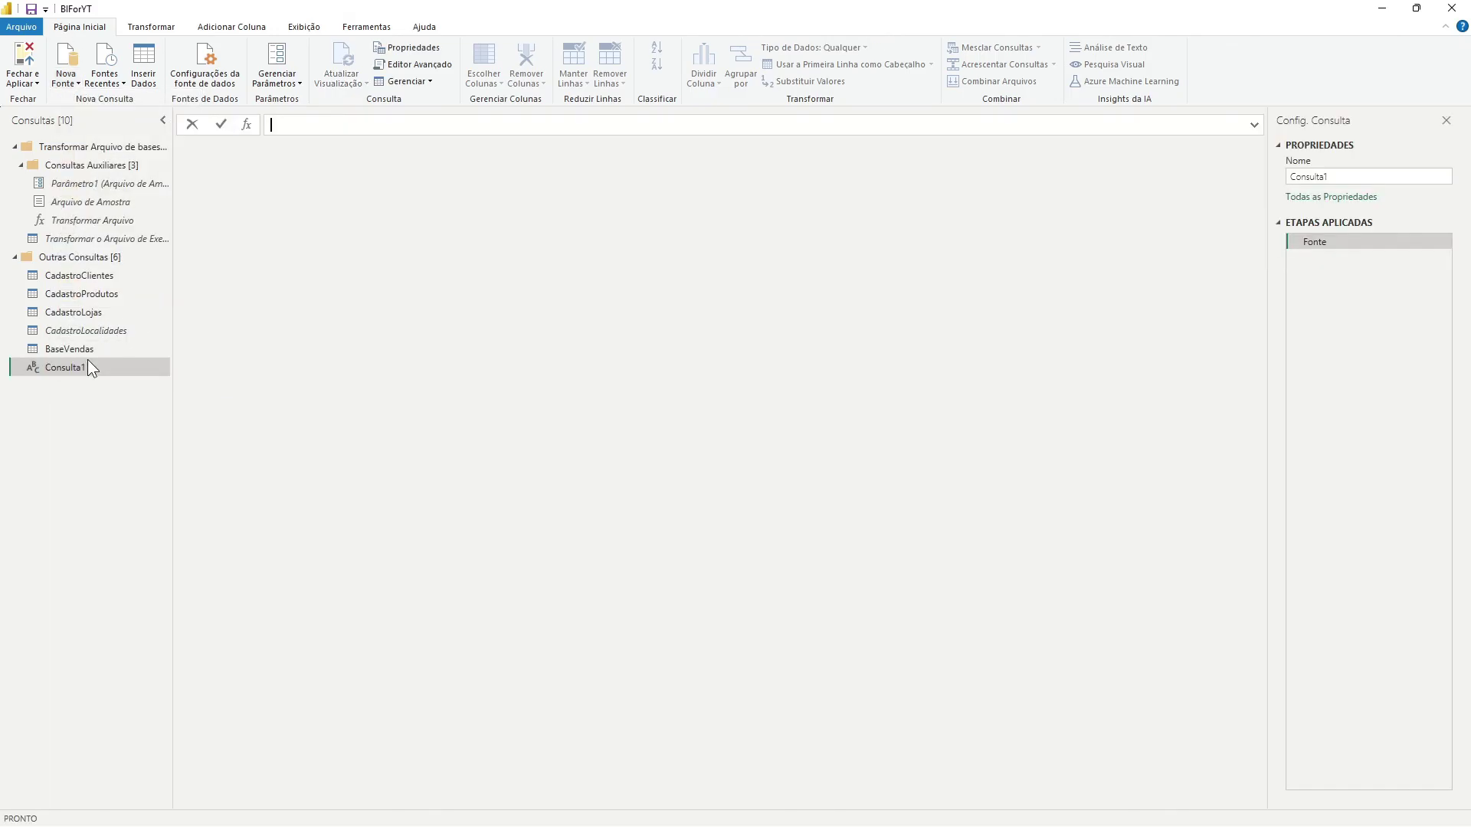
text(Calendario)
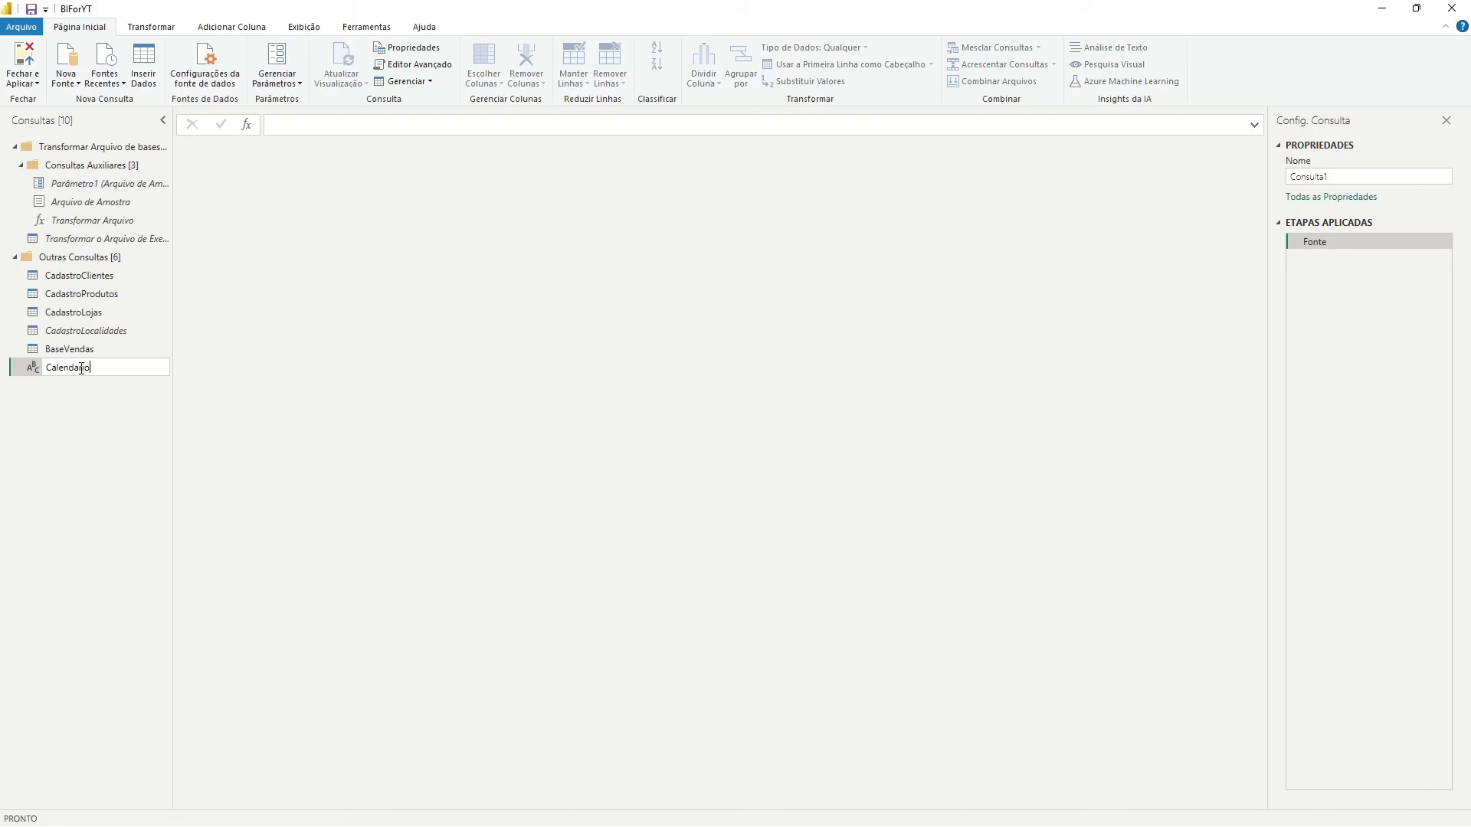
key(Return)
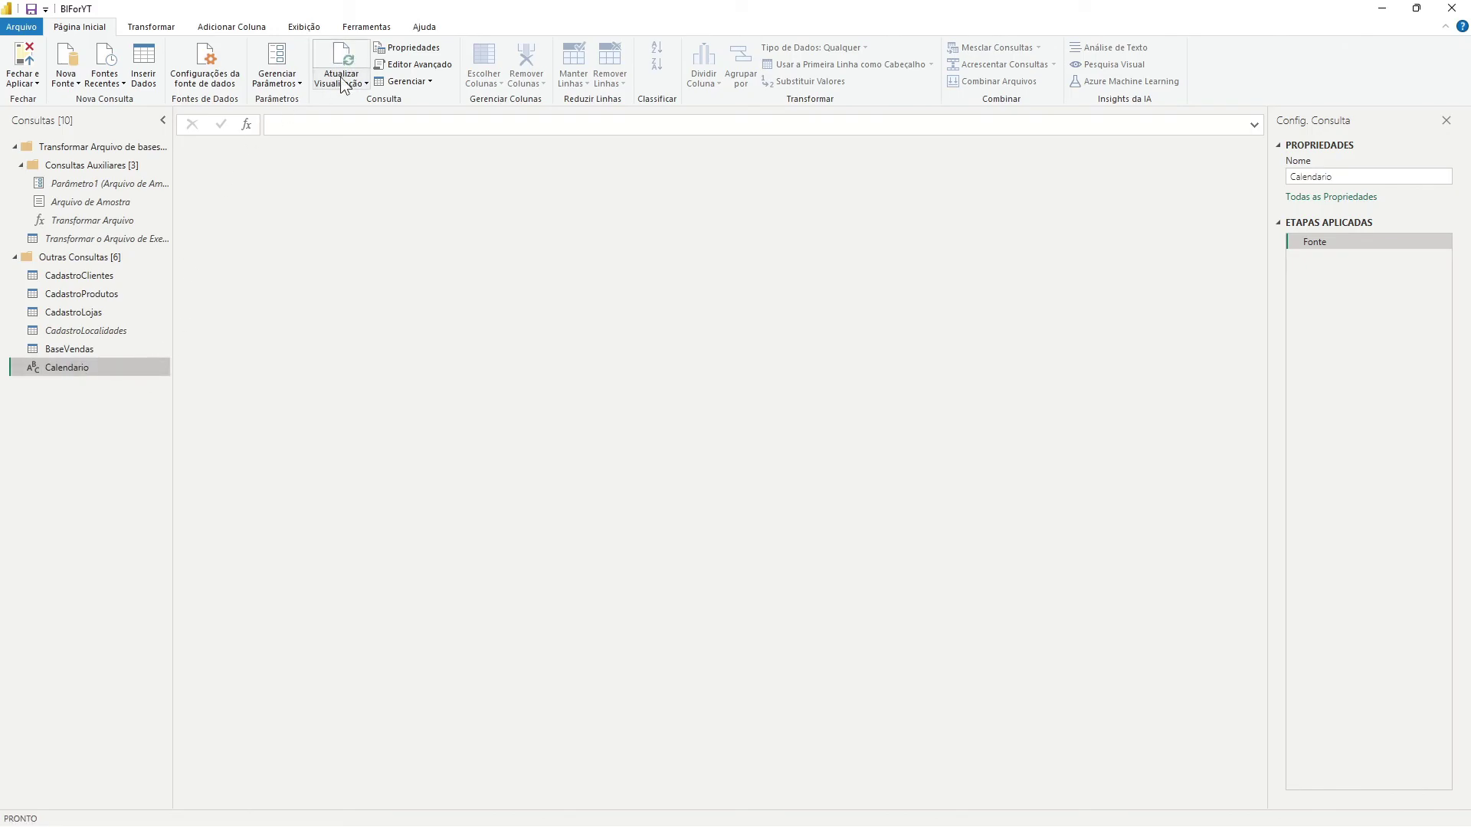
Replace the blank query's default code in the Advanced Editor with the copied Calendario script and apply it.
click(412, 64)
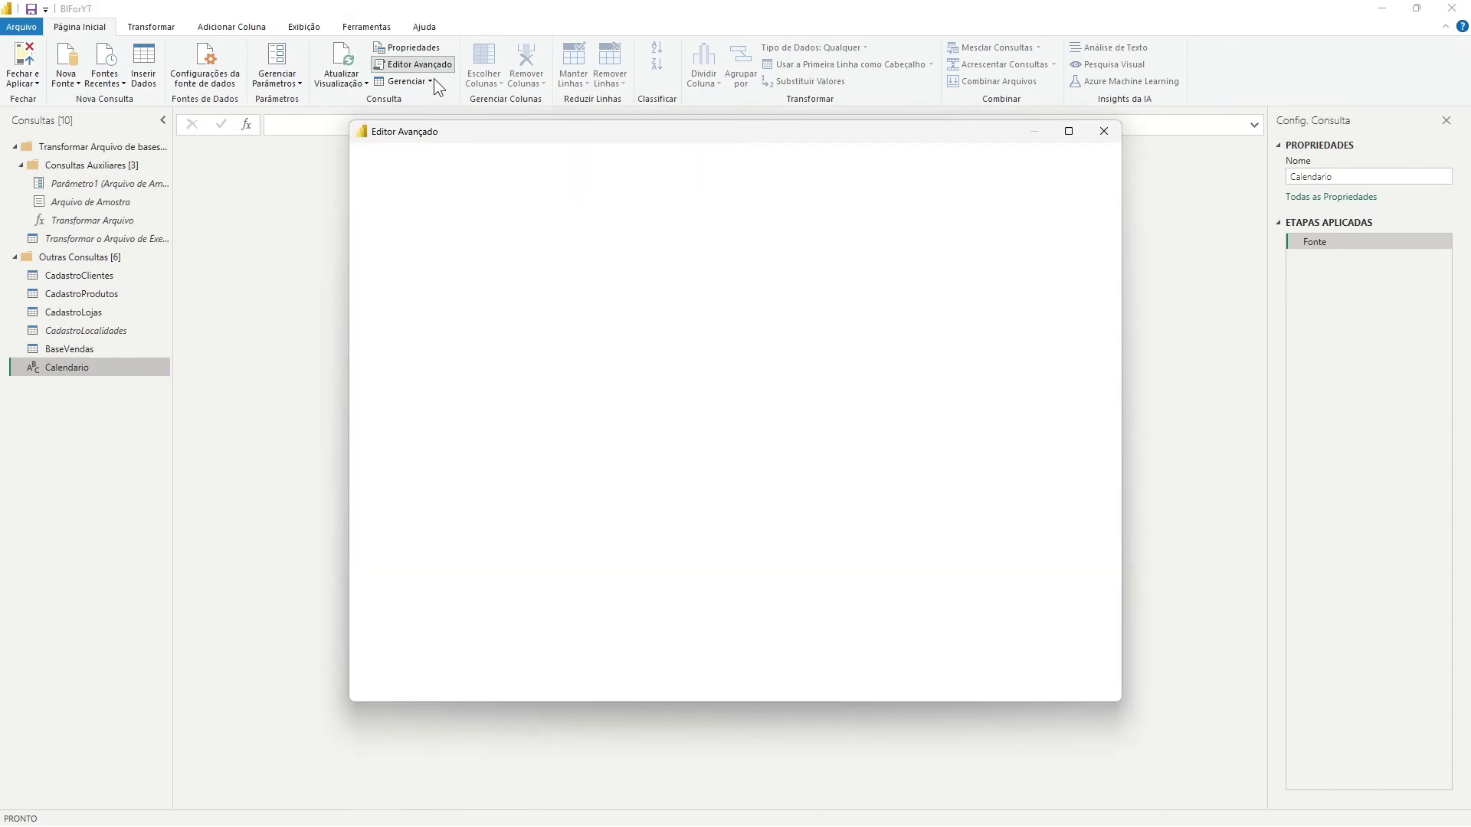
drag(466, 263, 351, 204)
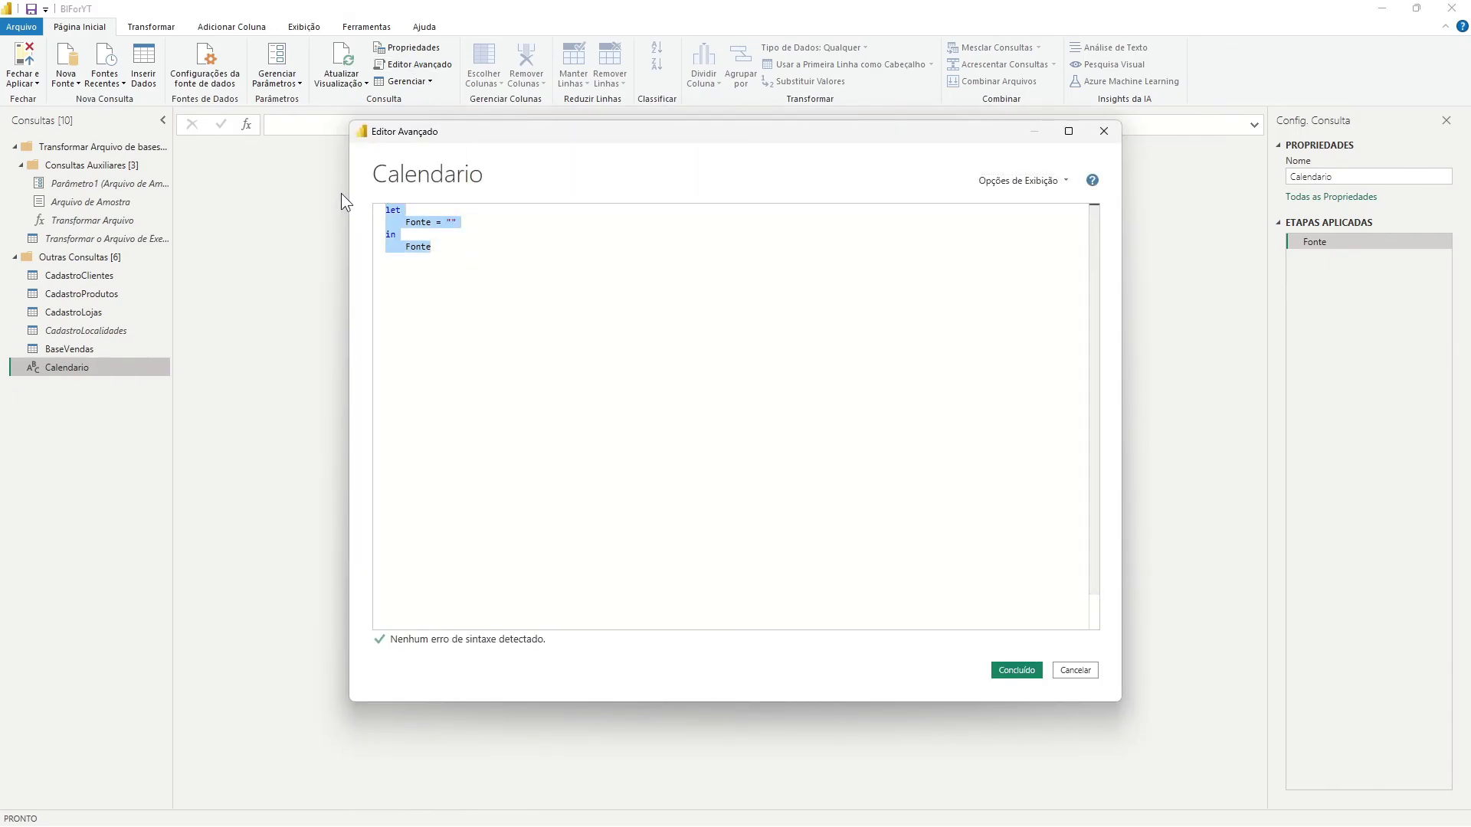
key(ctrl+v)
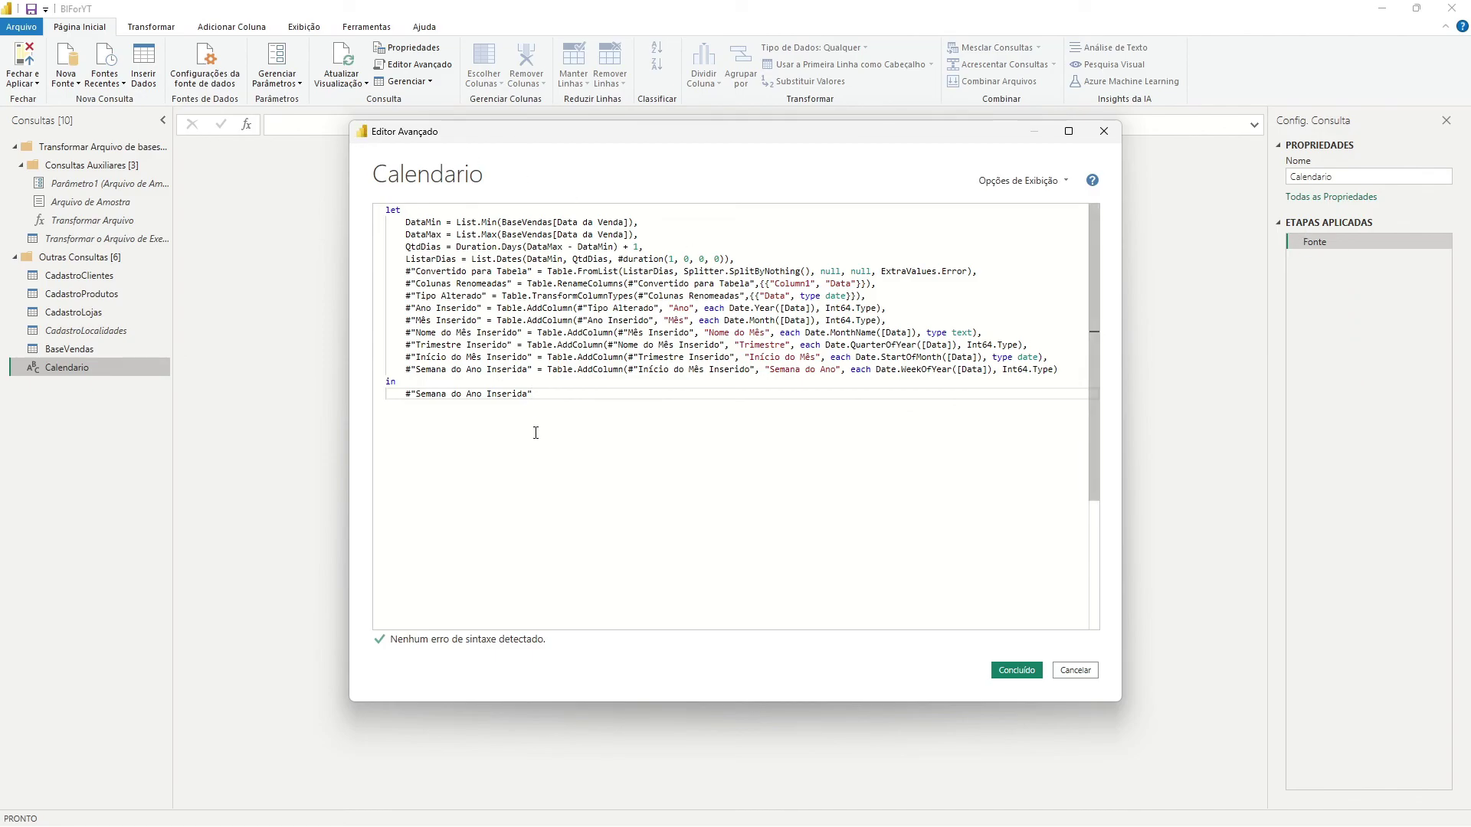
click(1008, 666)
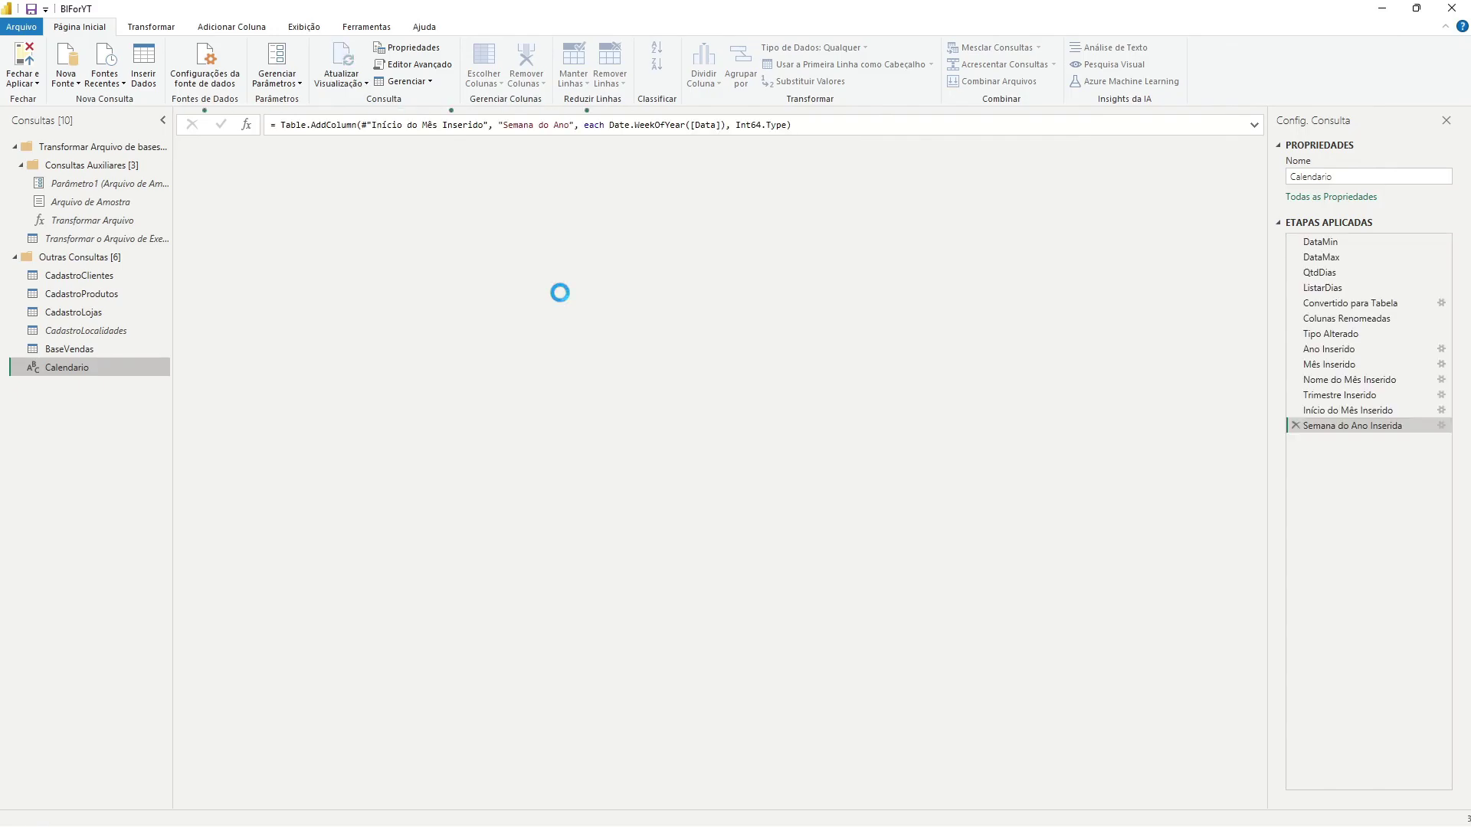